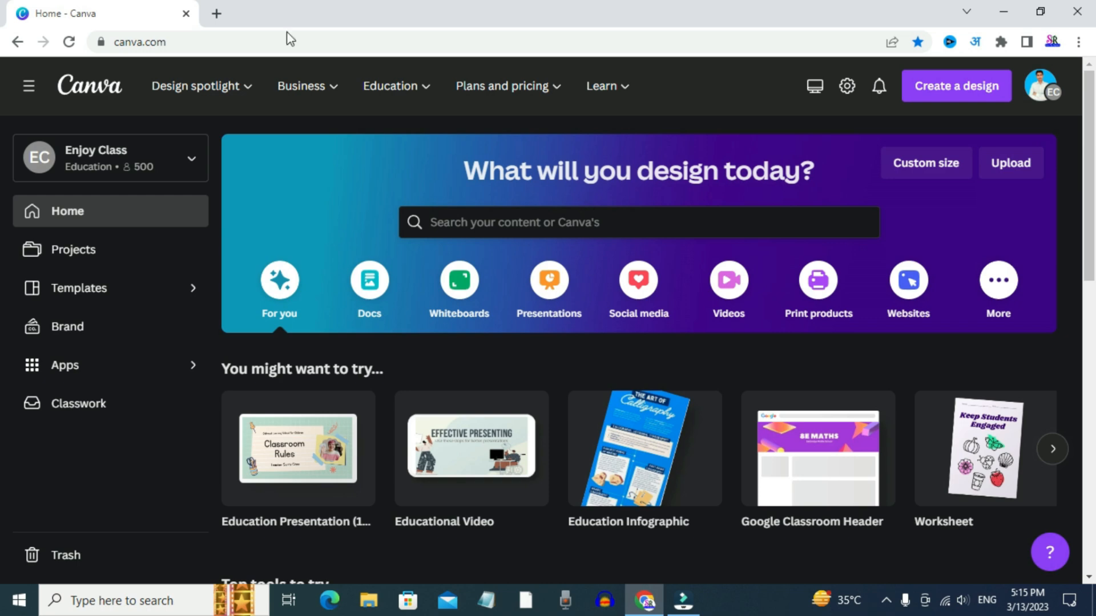
# Search Google for "canva" in a new browser tab and open the Canva website from the results
pyautogui.click(217, 13)
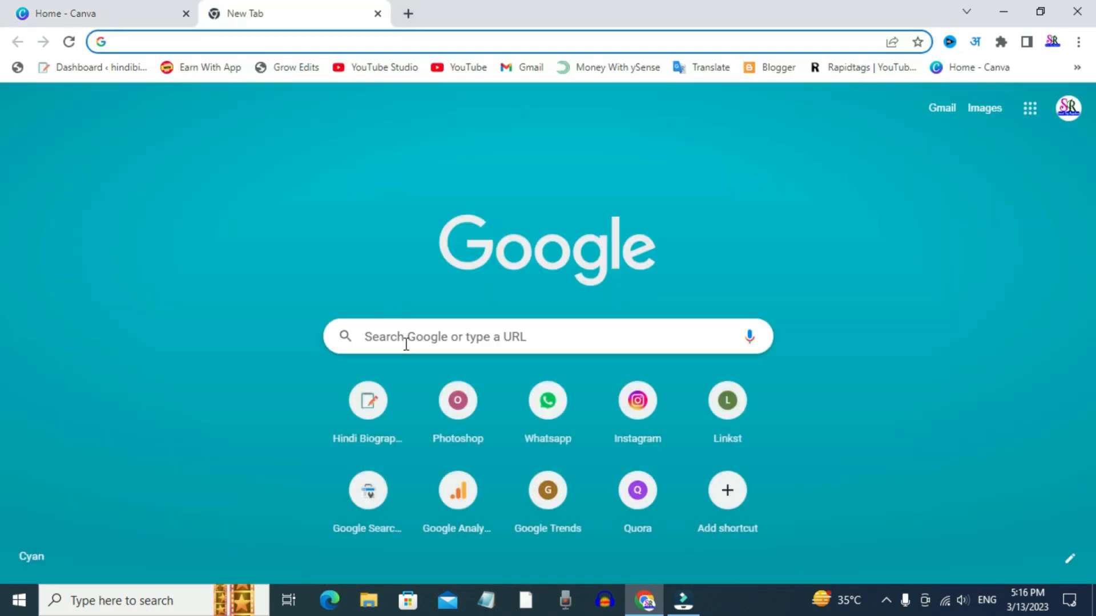
pyautogui.click(406, 344)
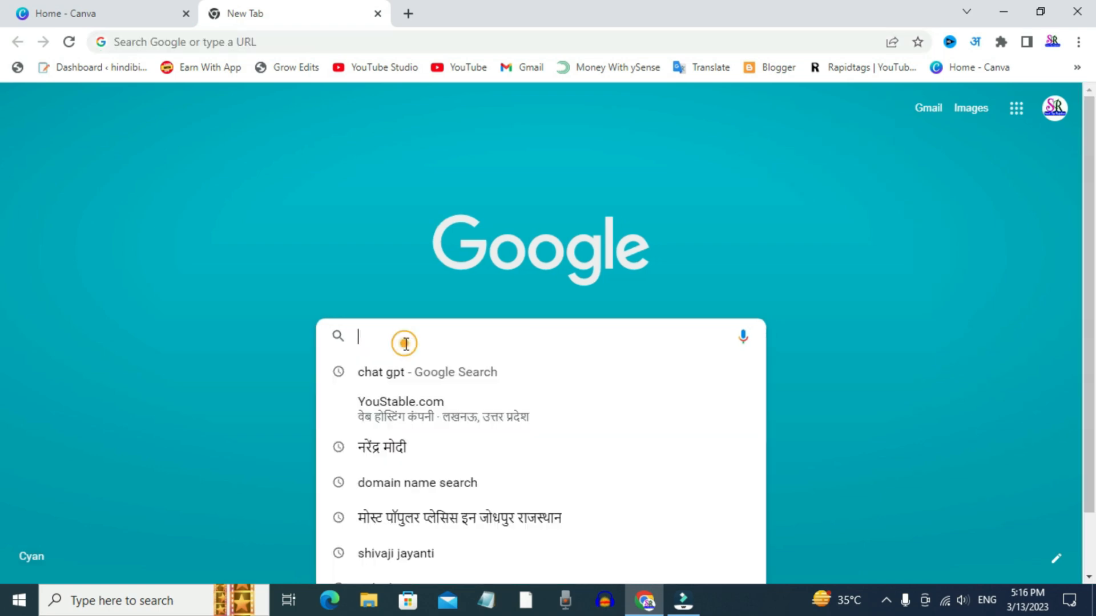
pyautogui.write('c')
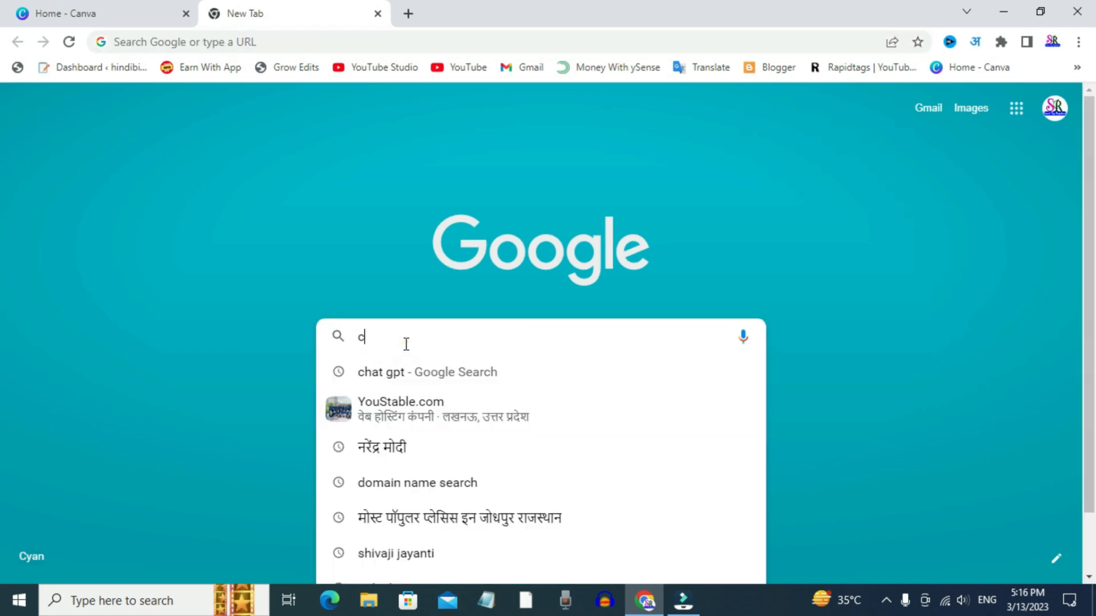
pyautogui.write('anva')
pyautogui.press('Return')
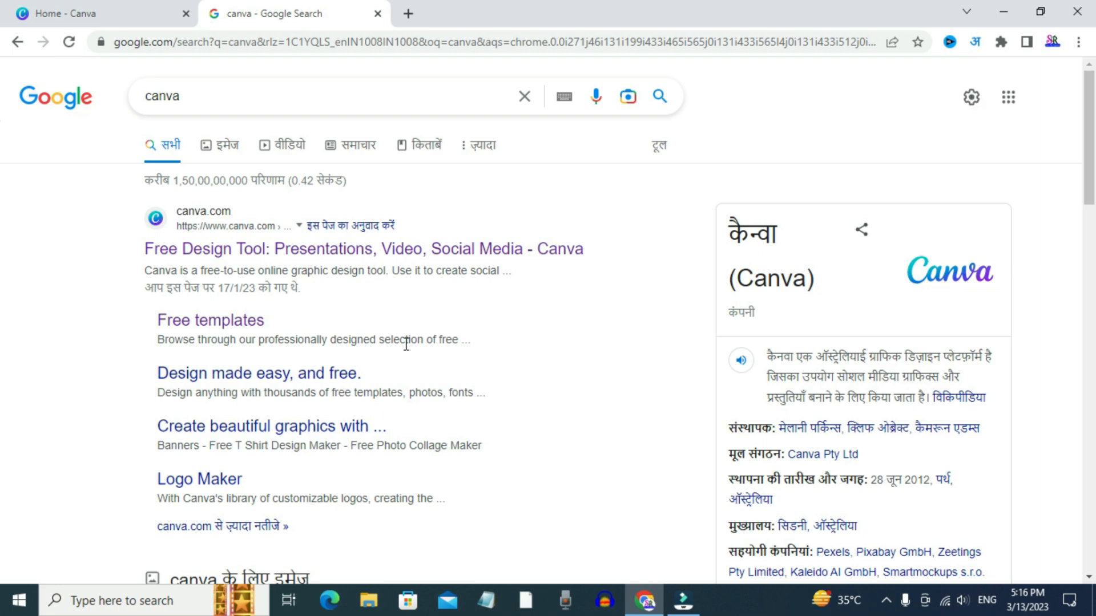
pyautogui.click(223, 260)
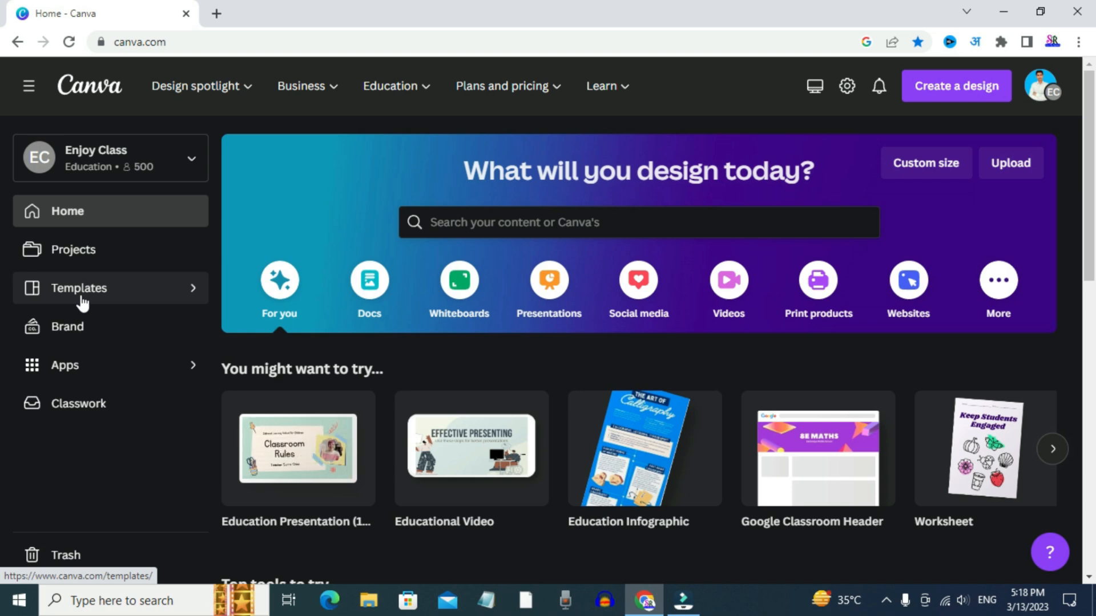
# Browse the social media design types on the home page, including the popular Instagram, Facebook and YouTube formats
pyautogui.moveTo(169, 92)
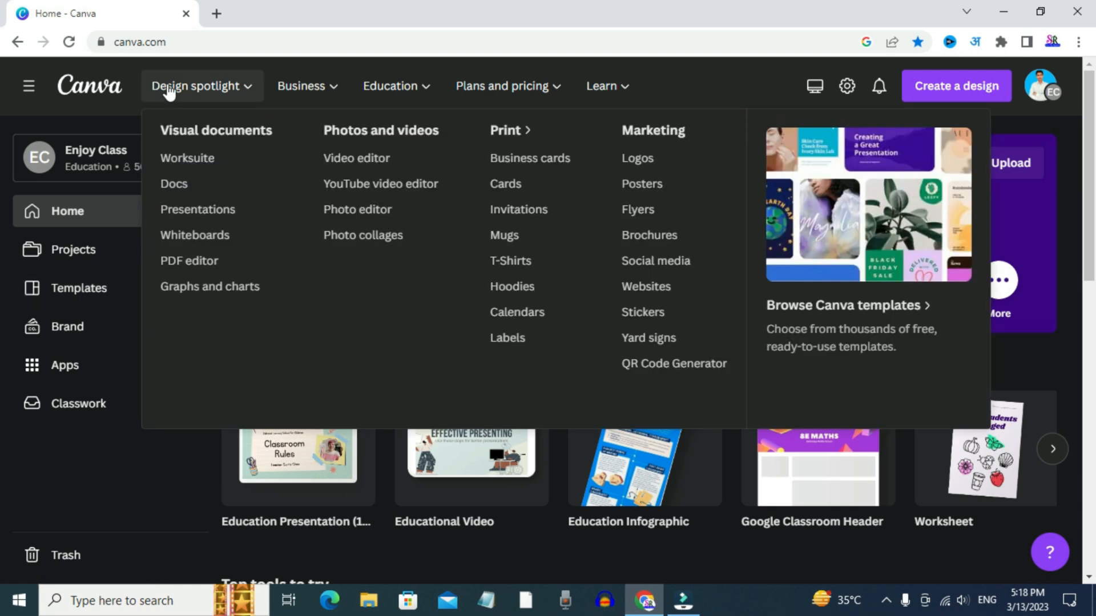
pyautogui.moveTo(476, 93)
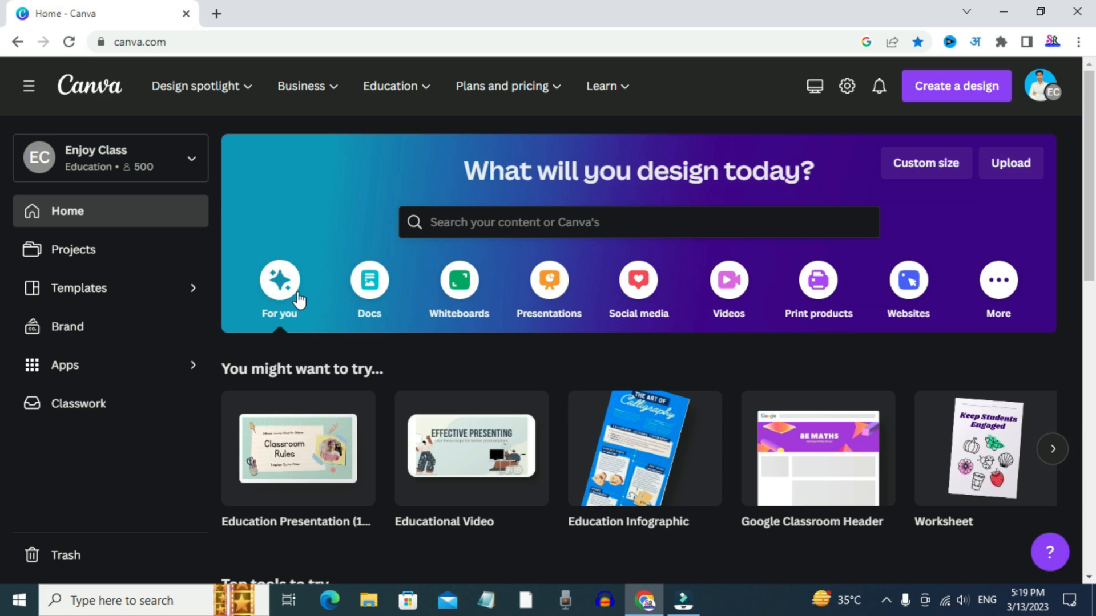
pyautogui.click(641, 284)
pyautogui.scroll(-4, 597, 455)
pyautogui.scroll(-3, 739, 251)
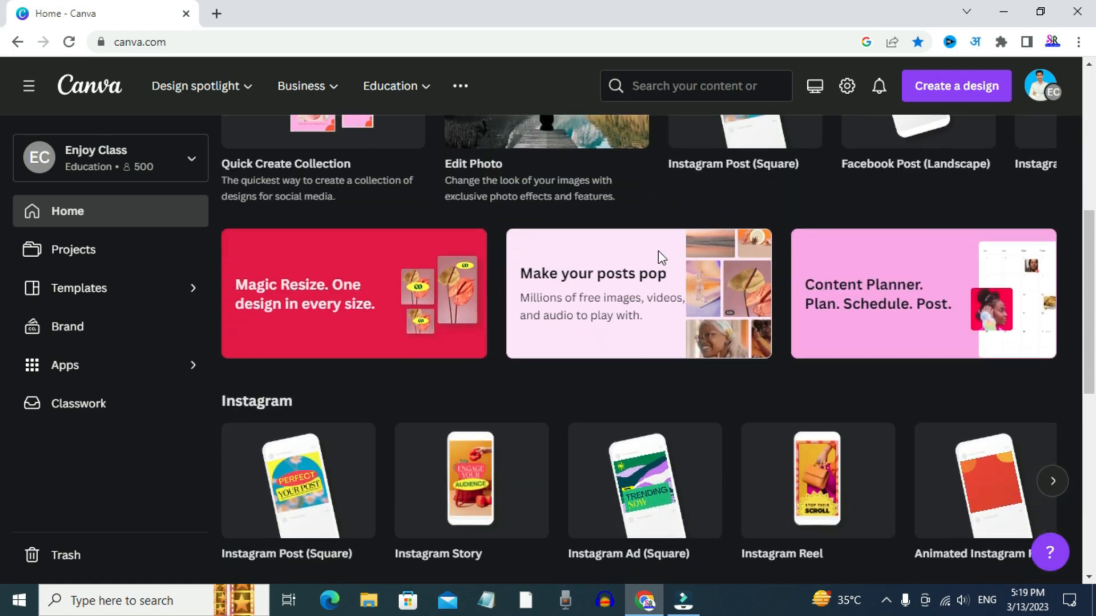
pyautogui.scroll(3, 736, 217)
pyautogui.moveTo(736, 260)
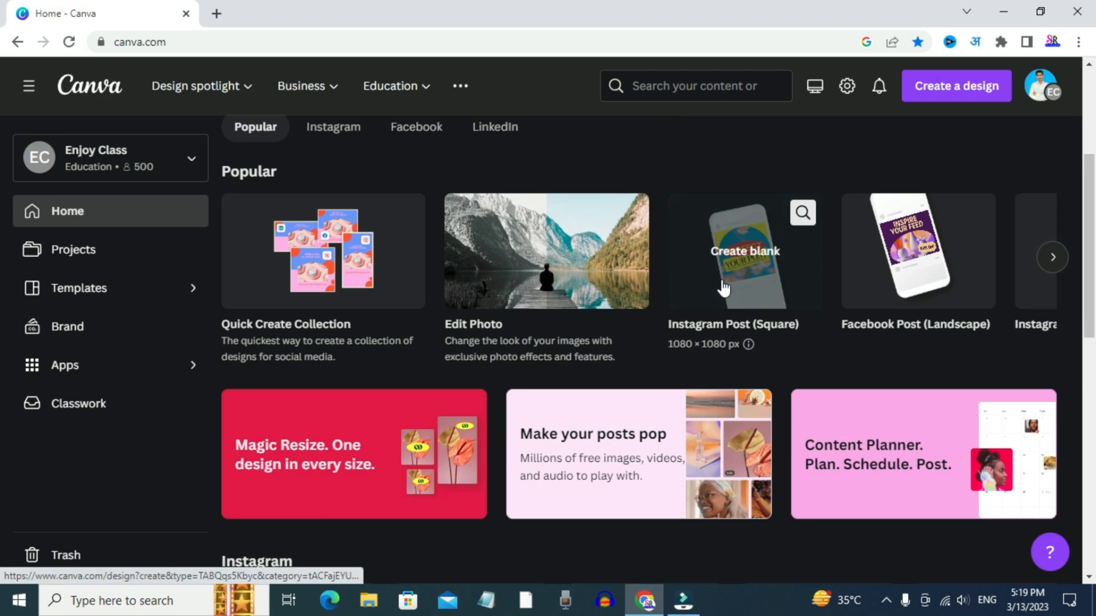
pyautogui.moveTo(917, 276)
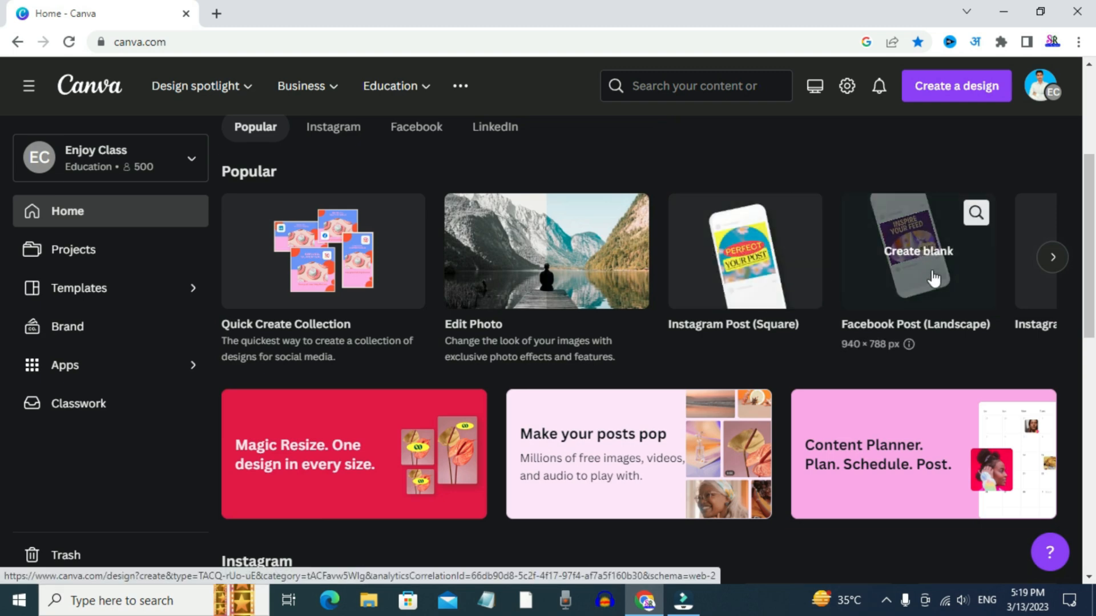
pyautogui.click(1052, 256)
pyautogui.click(1052, 252)
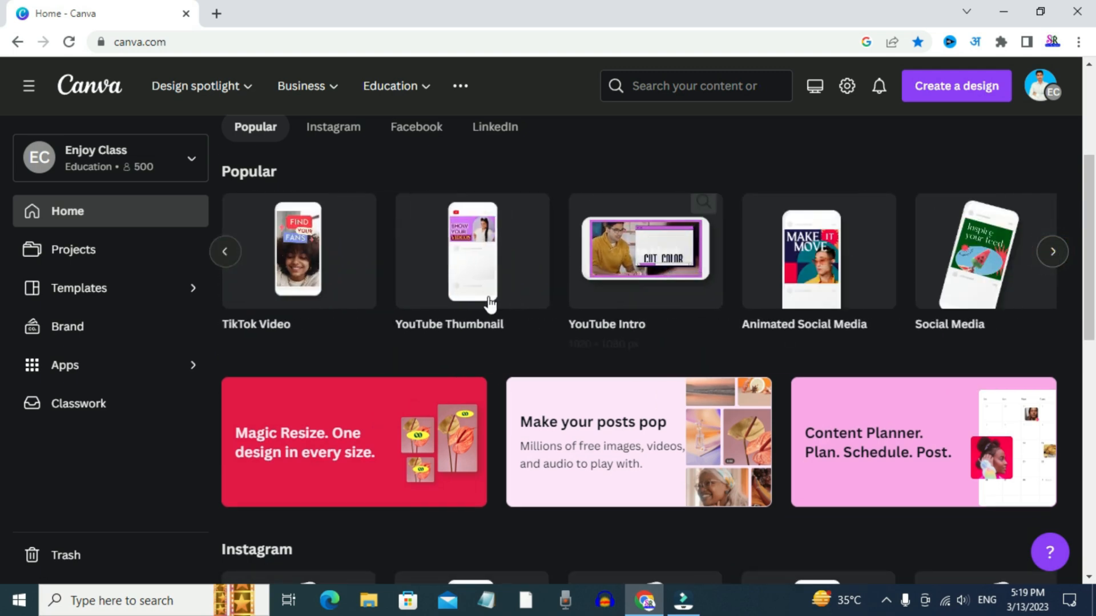
pyautogui.scroll(4, 489, 303)
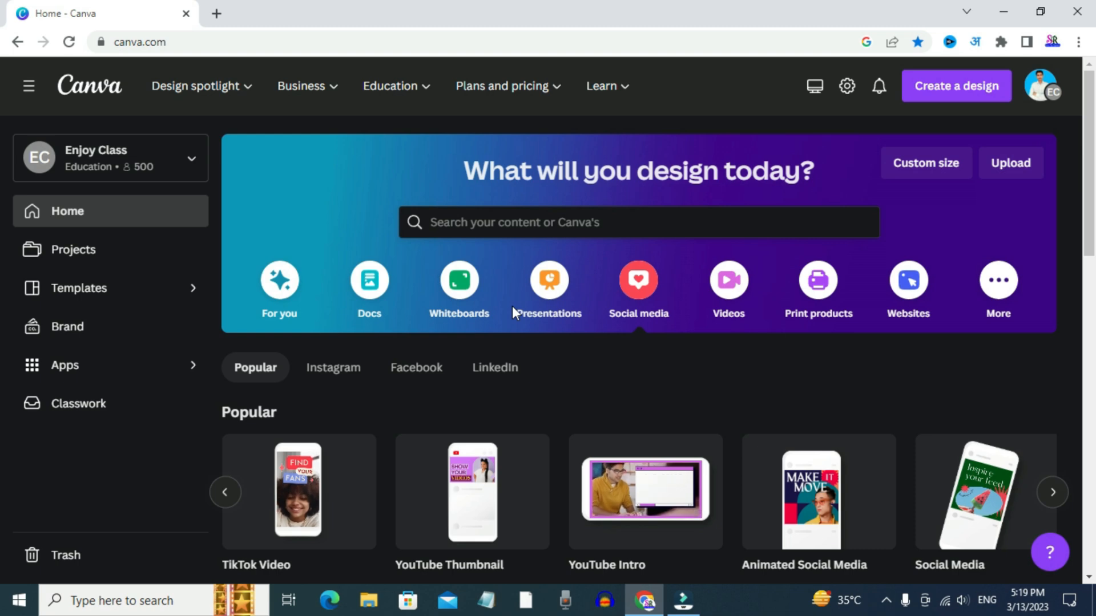
# Search for "Instagram ads", look through the suggested "instagram ads video" templates, and return to the home page
pyautogui.click(456, 226)
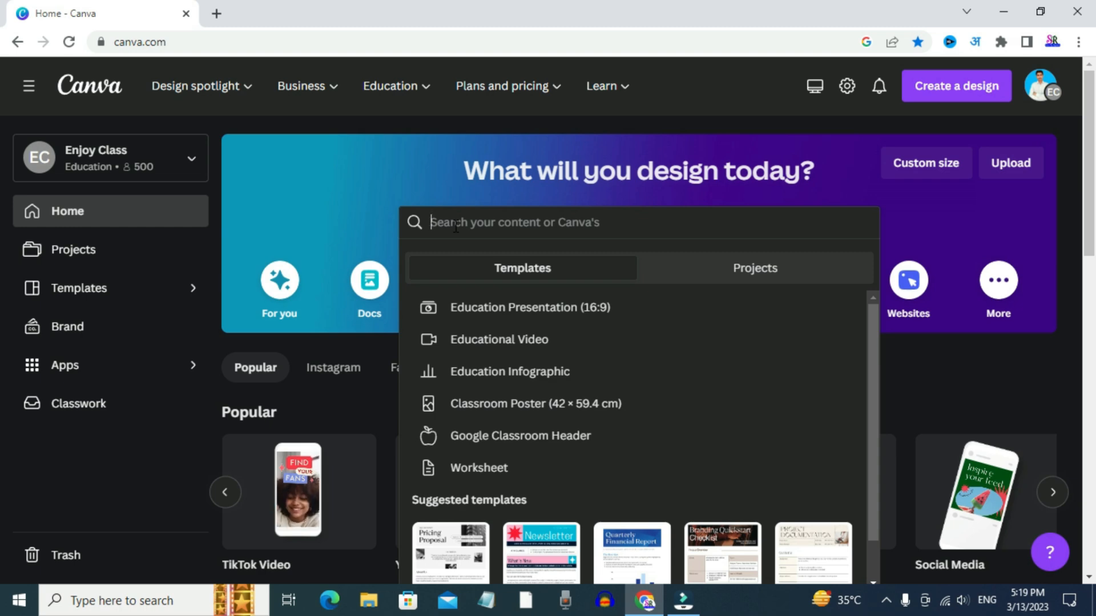
pyautogui.write('Instagram ads')
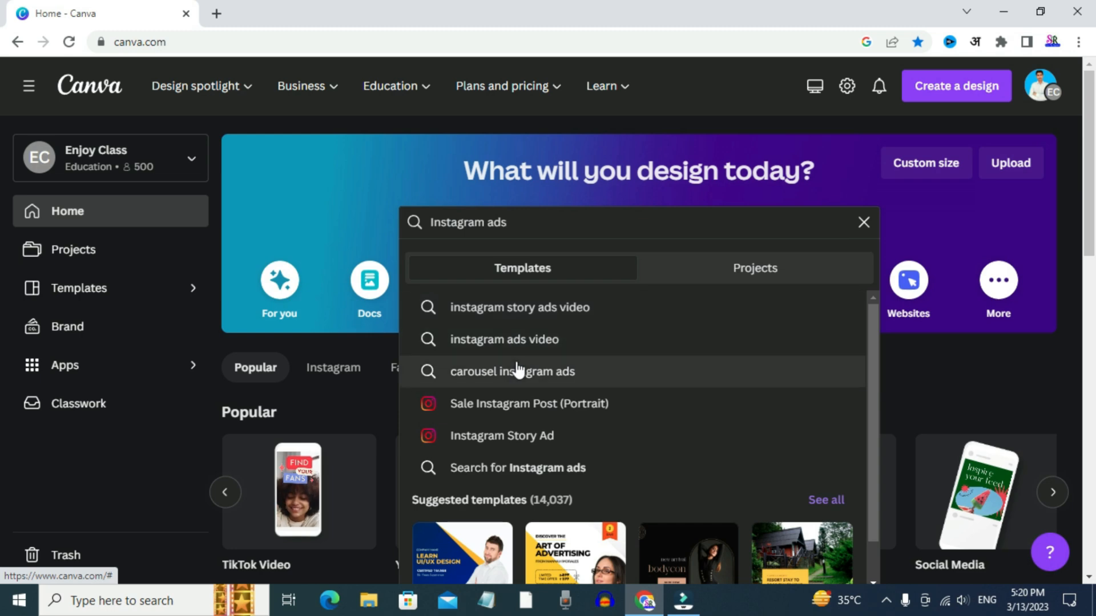
pyautogui.click(501, 345)
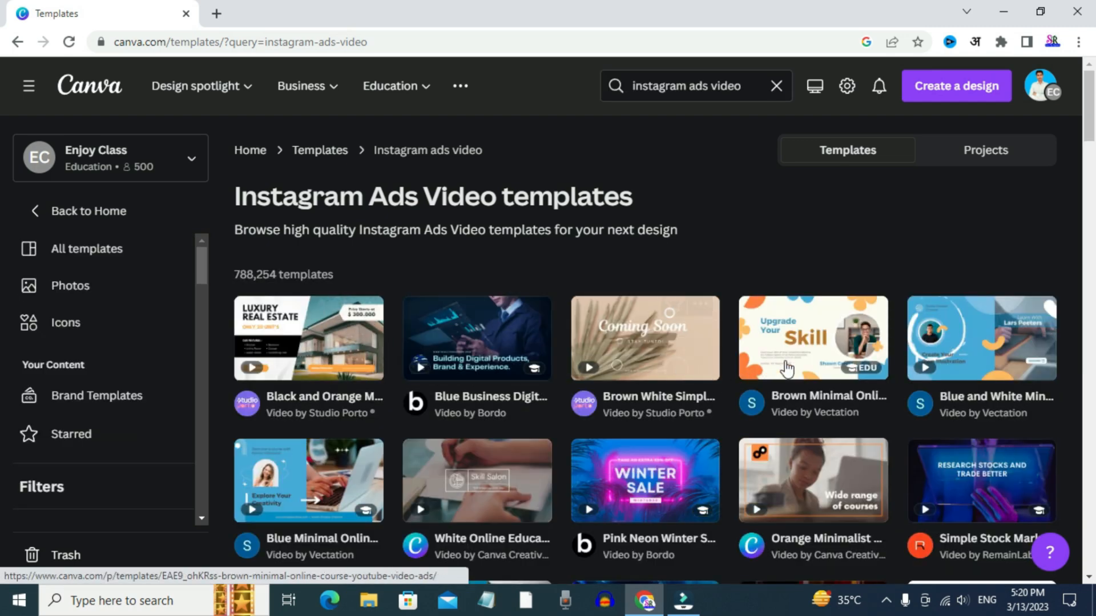
pyautogui.scroll(-4, 723, 371)
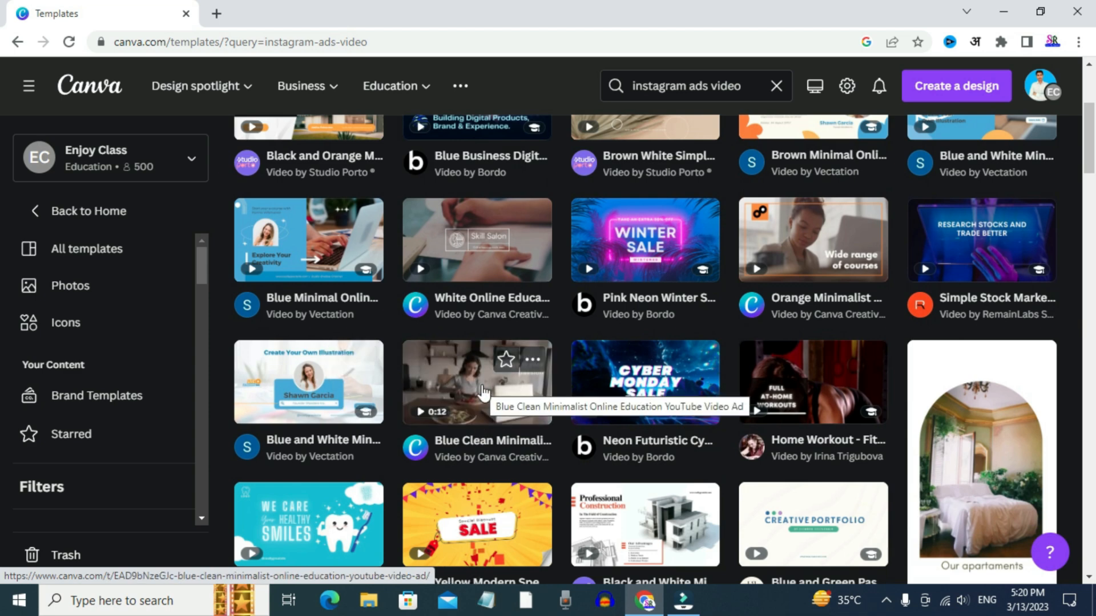
pyautogui.scroll(5, 481, 385)
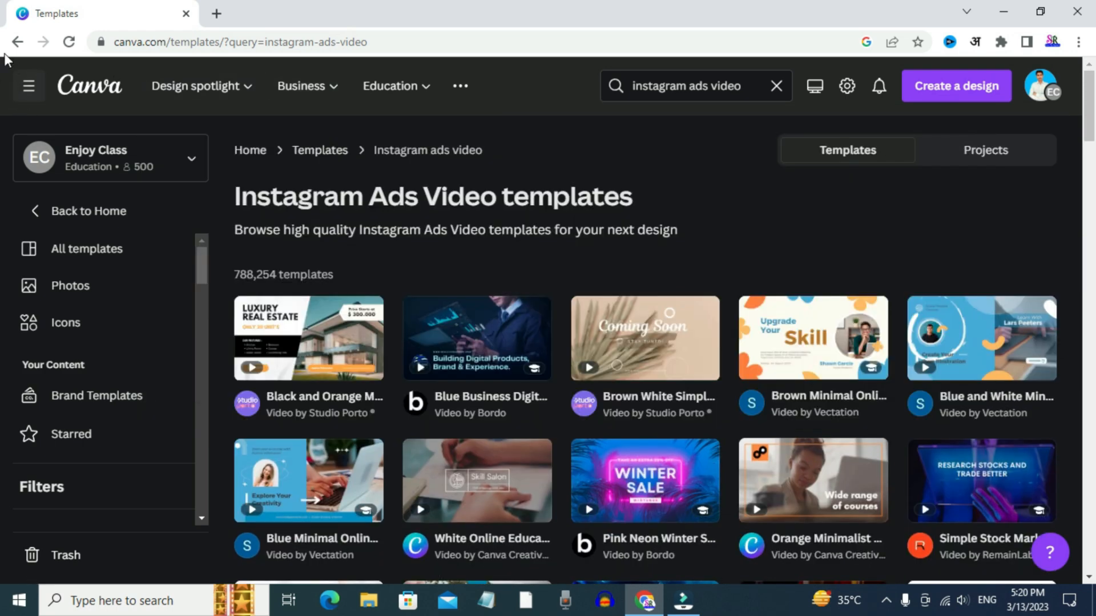
pyautogui.click(17, 42)
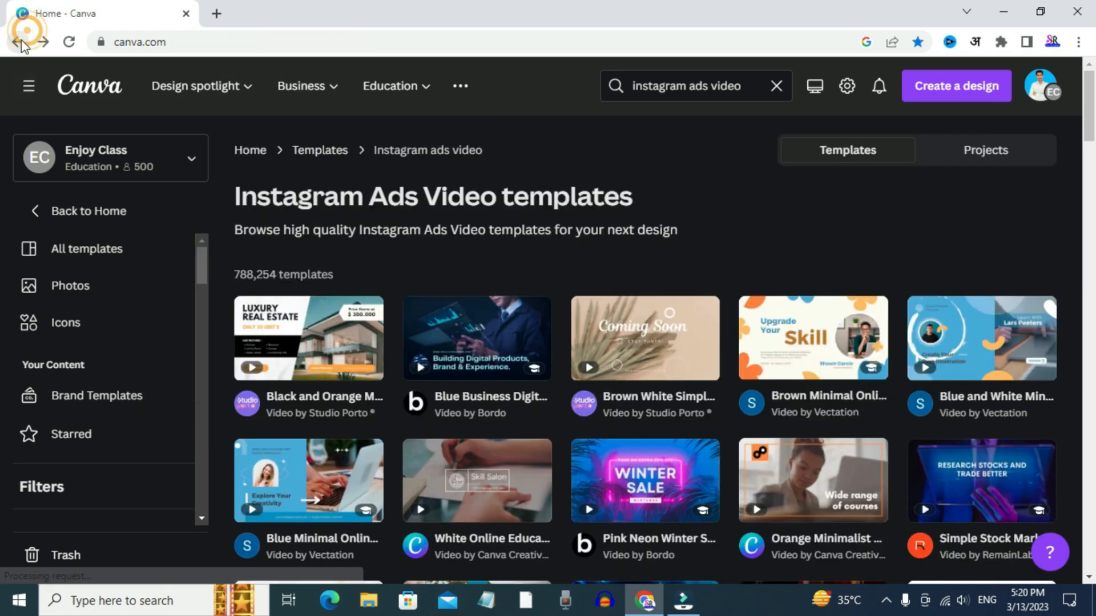
# Search for "youtube thumbnail" templates and look through the available thumbnail designs
pyautogui.click(519, 221)
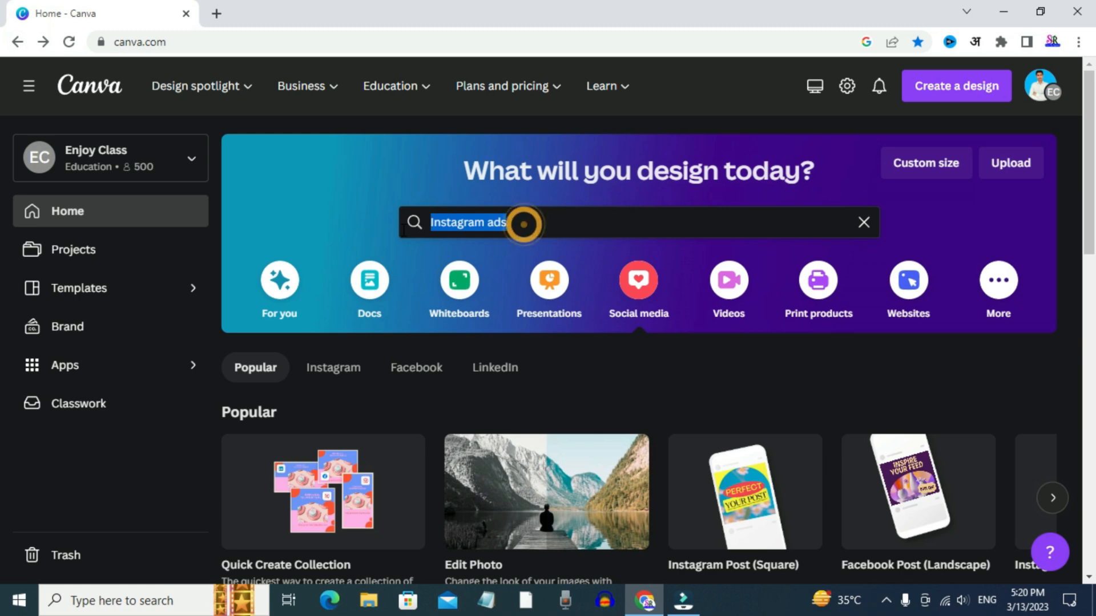
pyautogui.write('youtube th')
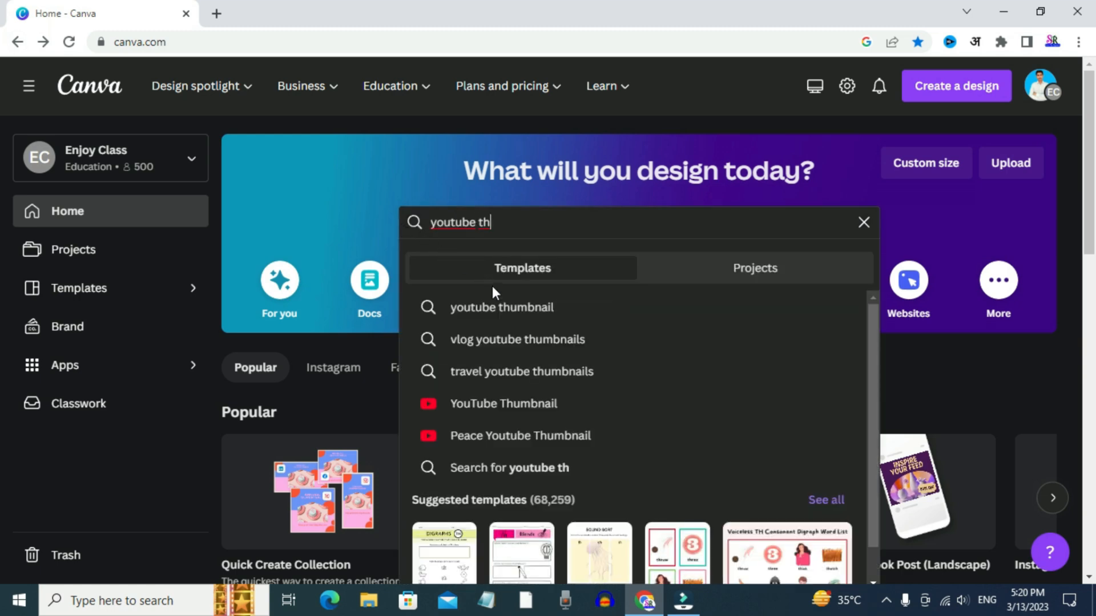
pyautogui.click(502, 305)
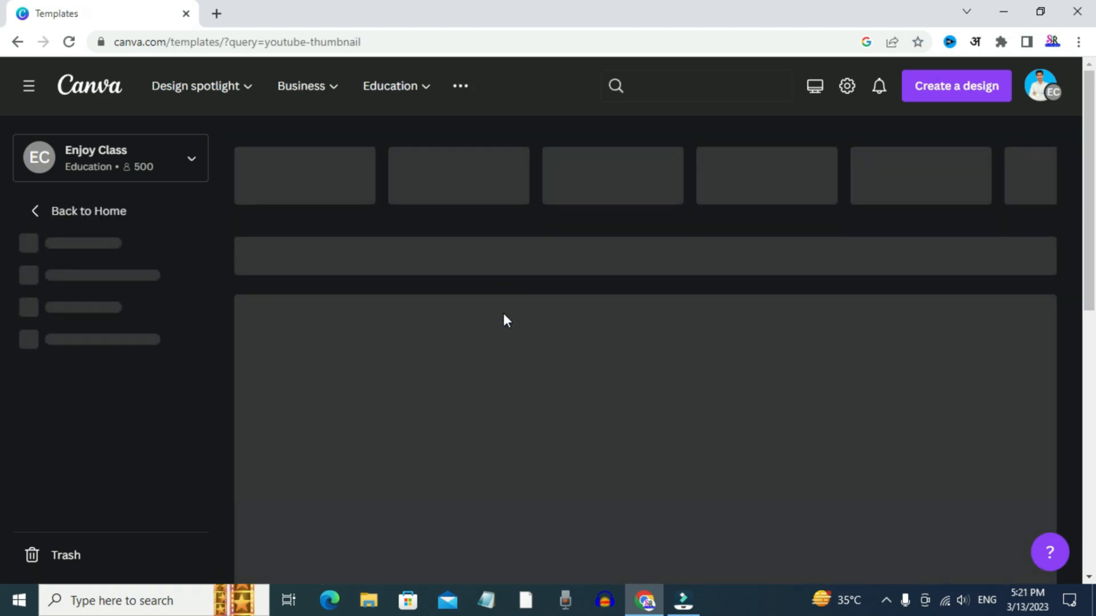
pyautogui.scroll(-1, 466, 407)
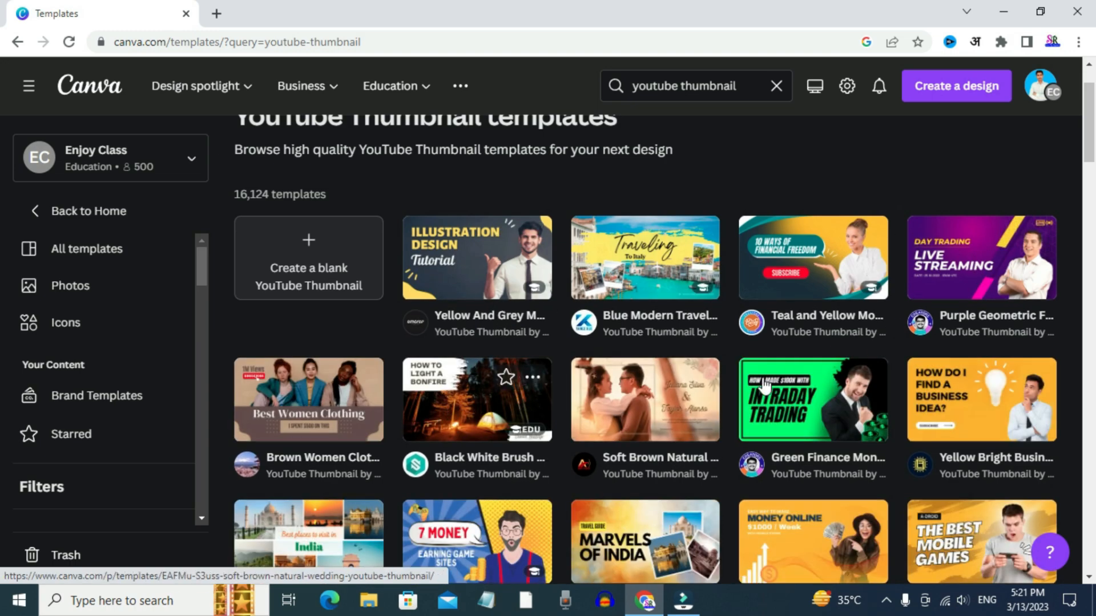
pyautogui.scroll(-3, 650, 367)
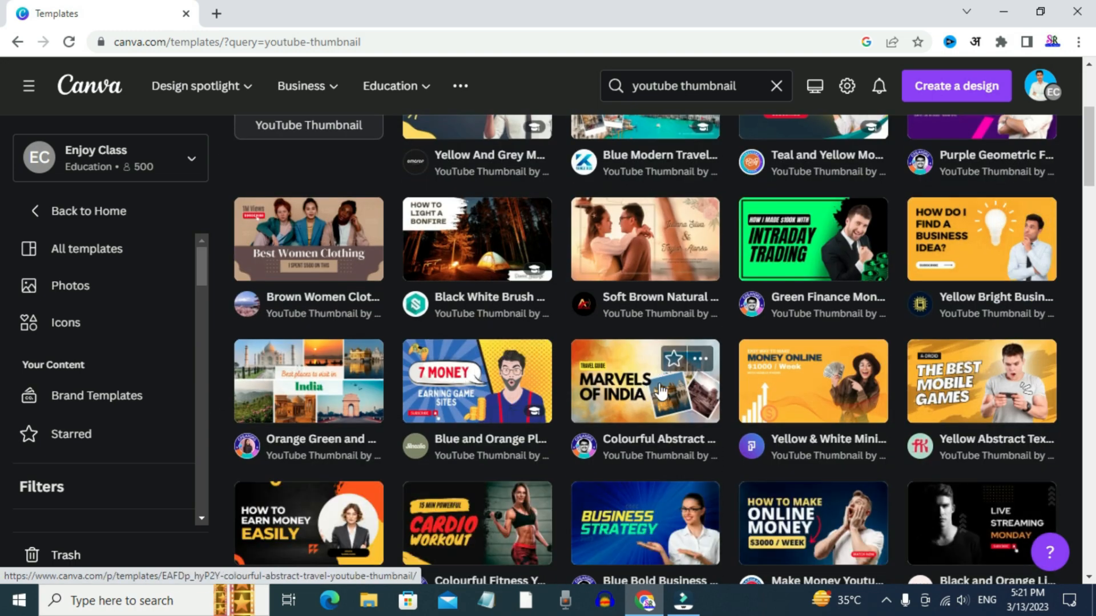
# Open the Yellow & White Minimalist Make Money Online template for customizing and try deleting its "EASY WAY TO MAKE" text
pyautogui.click(821, 384)
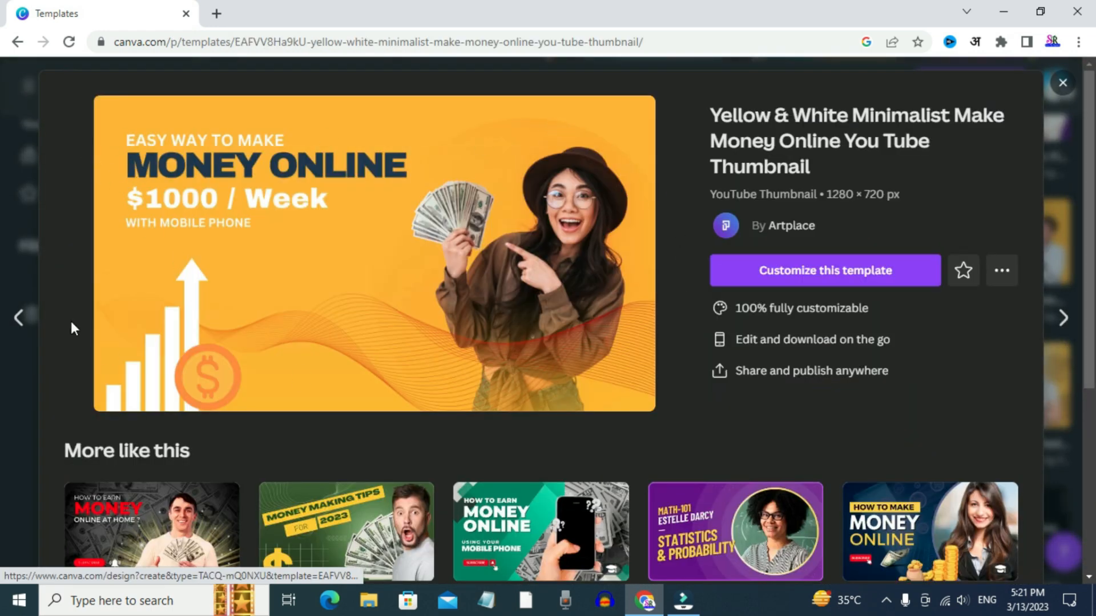
pyautogui.click(813, 280)
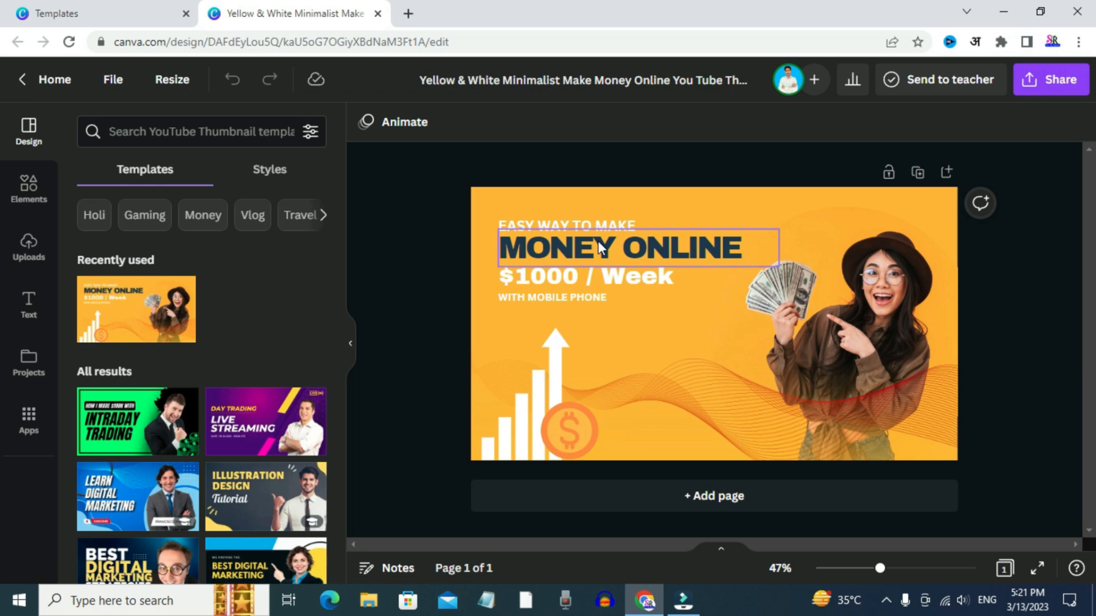
pyautogui.doubleClick(567, 223)
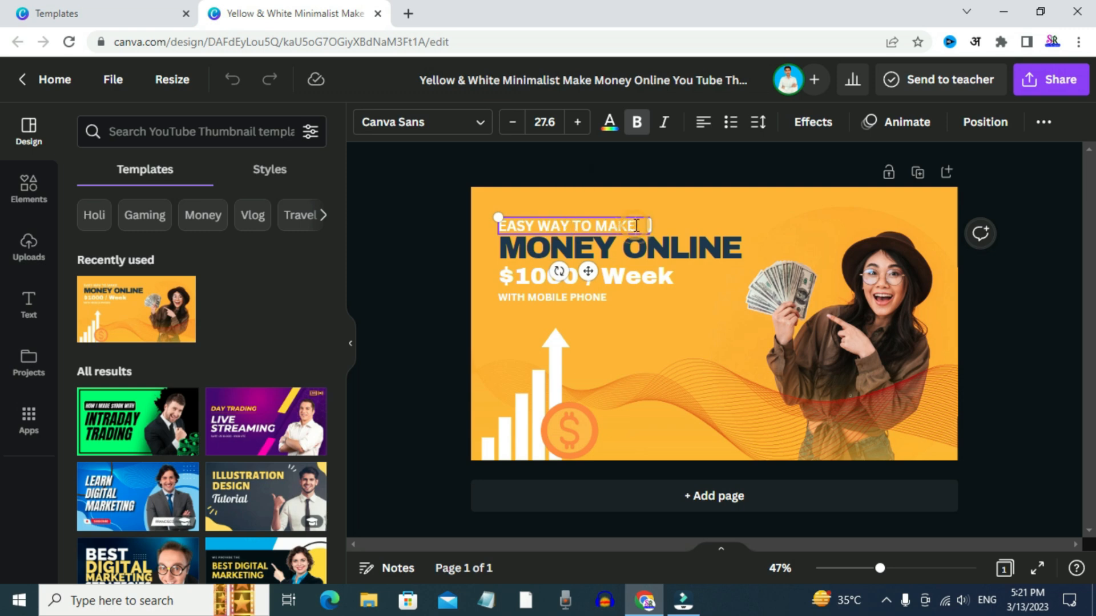
pyautogui.press('BackSpace')
pyautogui.press('BackSpace')
pyautogui.hotkey('ctrl', 'z')
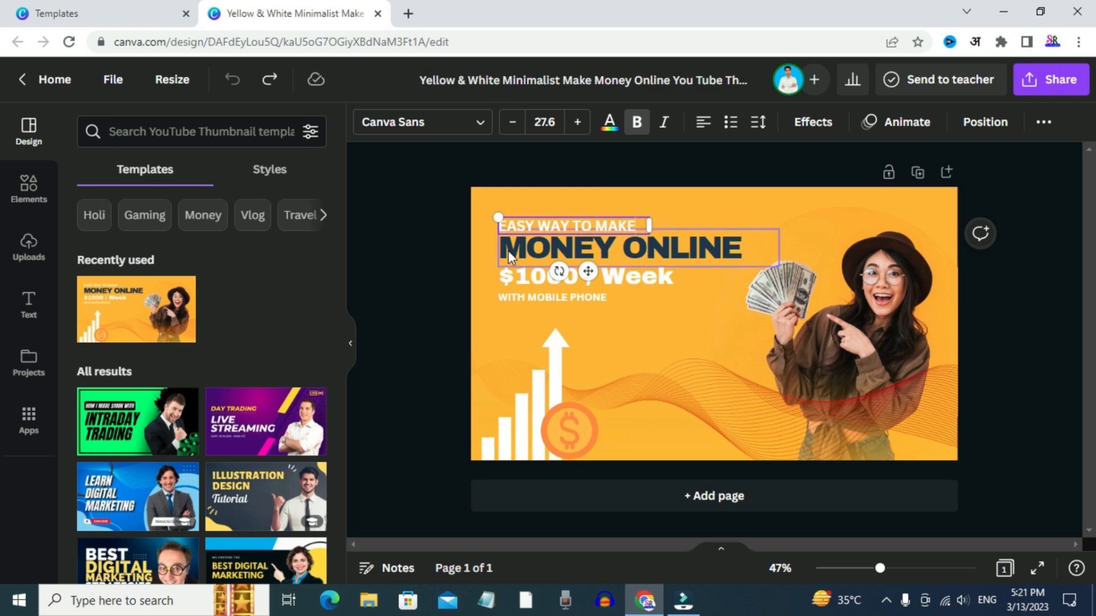
# Try deleting the photo of the woman holding cash from the thumbnail, and undo the deletion
pyautogui.click(870, 341)
pyautogui.press('Delete')
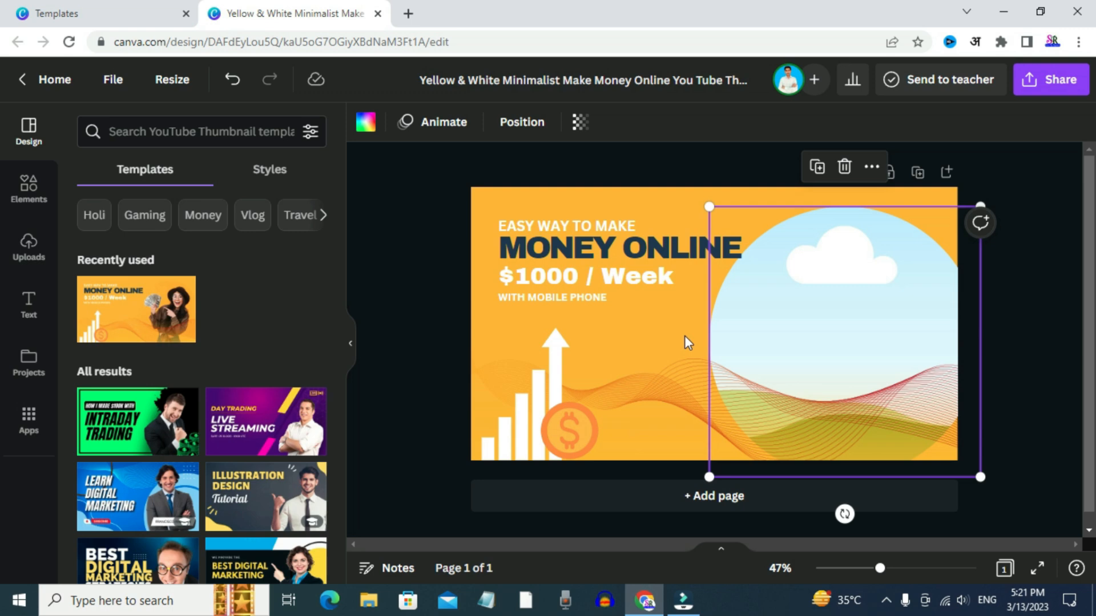
pyautogui.hotkey('ctrl', 'z')
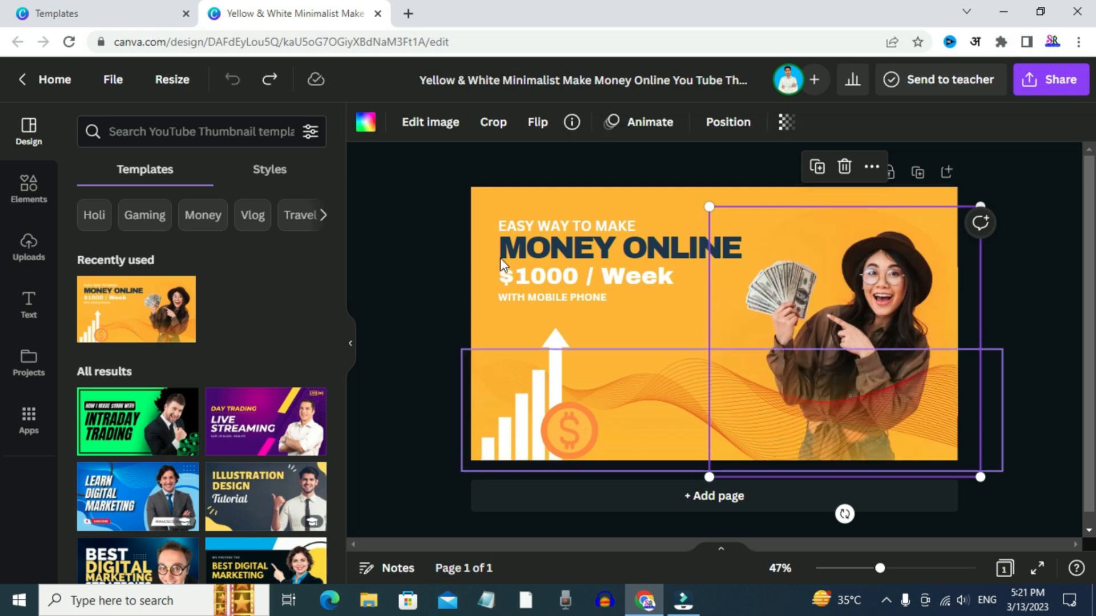
# Close the customized template and its preview, and create a blank YouTube Thumbnail design
pyautogui.click(377, 13)
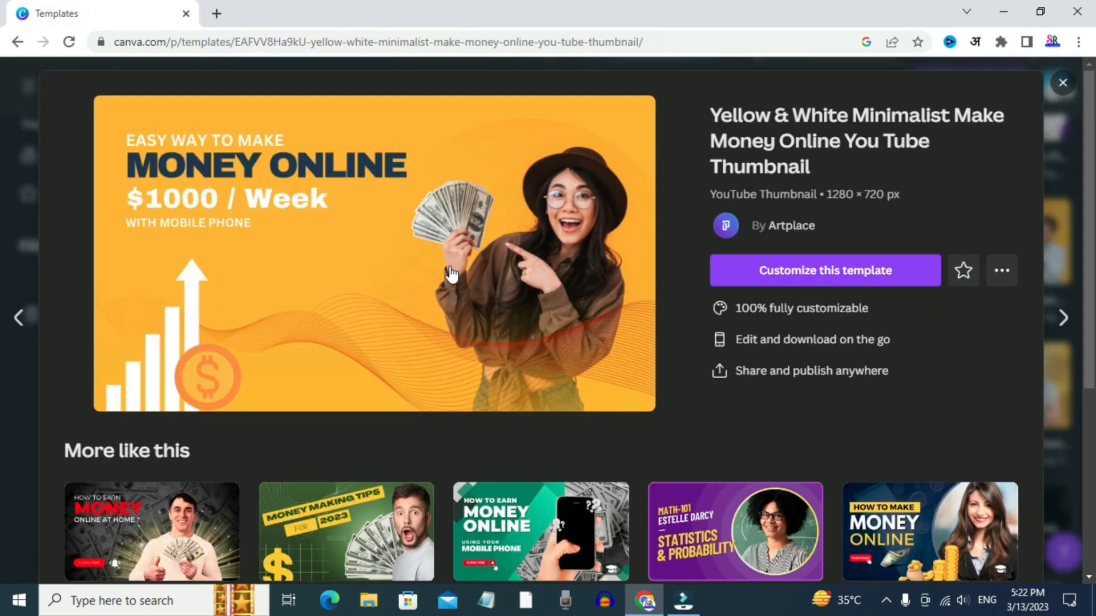
pyautogui.click(1062, 83)
pyautogui.scroll(-7, 671, 376)
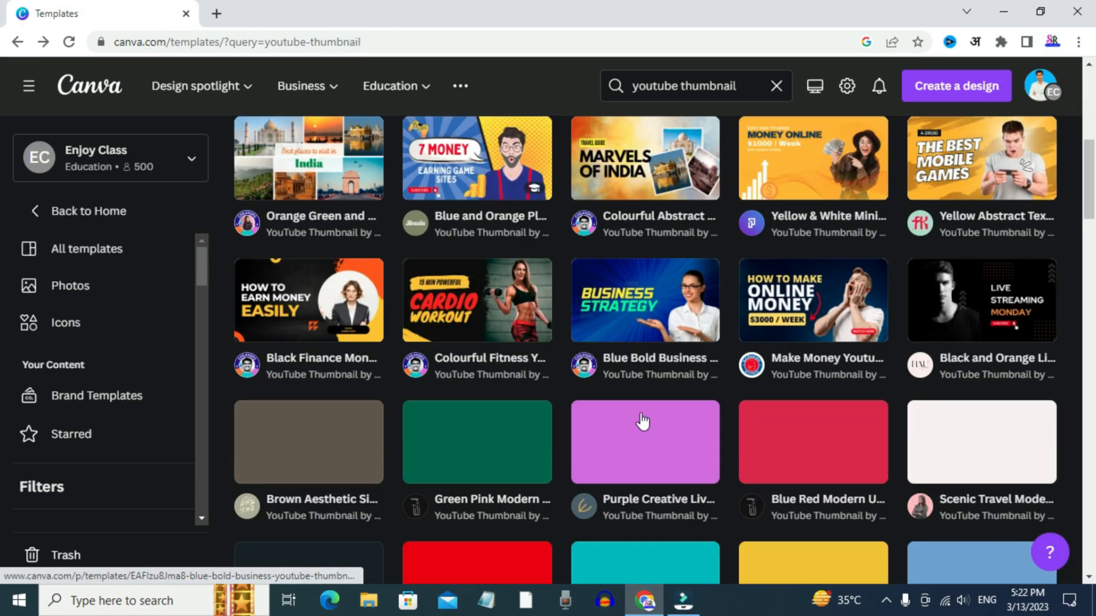
pyautogui.scroll(8, 614, 410)
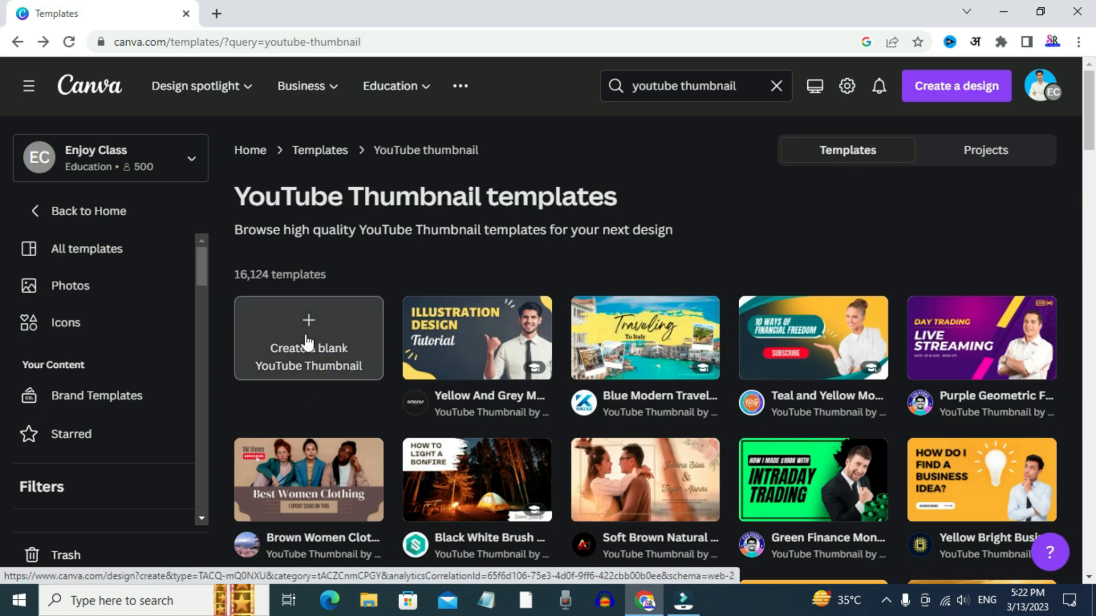
pyautogui.click(305, 339)
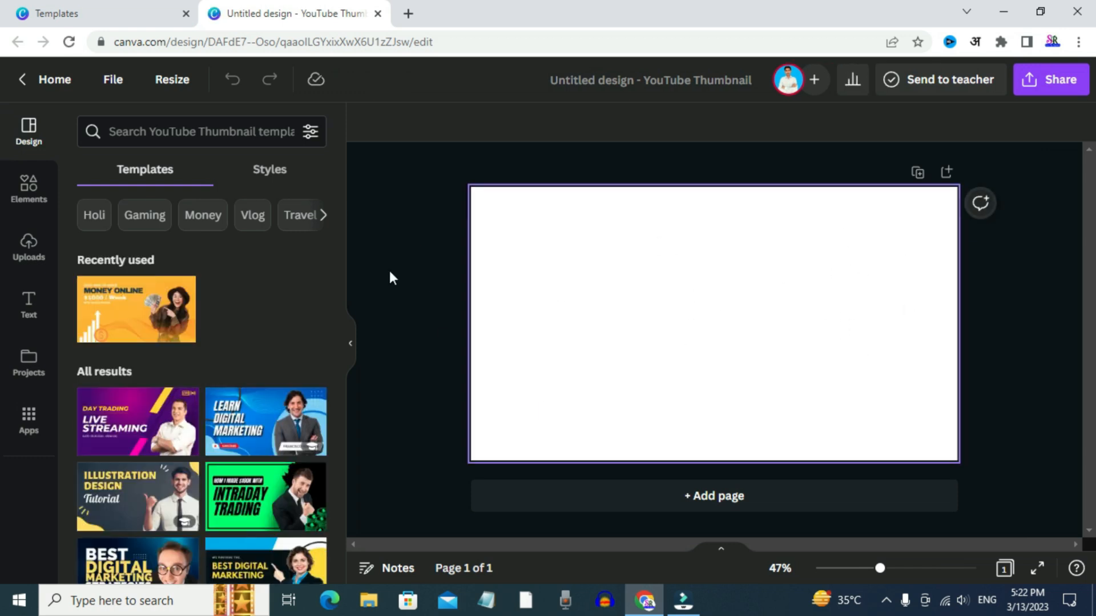
# Look through the available elements and add a rounded square shape to the blank thumbnail
pyautogui.click(27, 197)
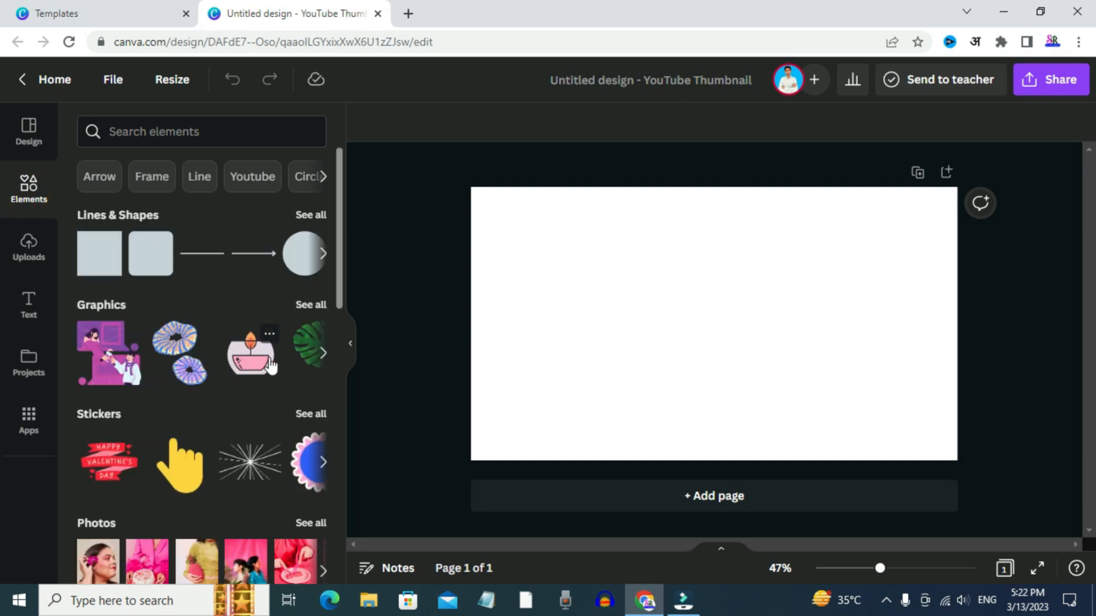
pyautogui.scroll(-2, 179, 460)
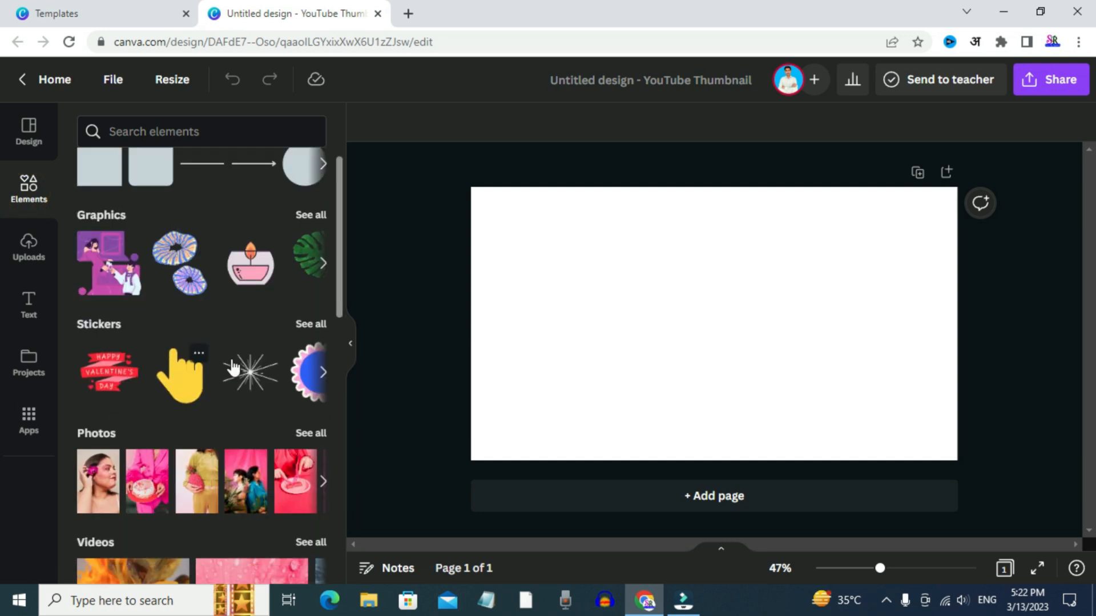
pyautogui.scroll(-2, 120, 402)
pyautogui.scroll(4, 223, 361)
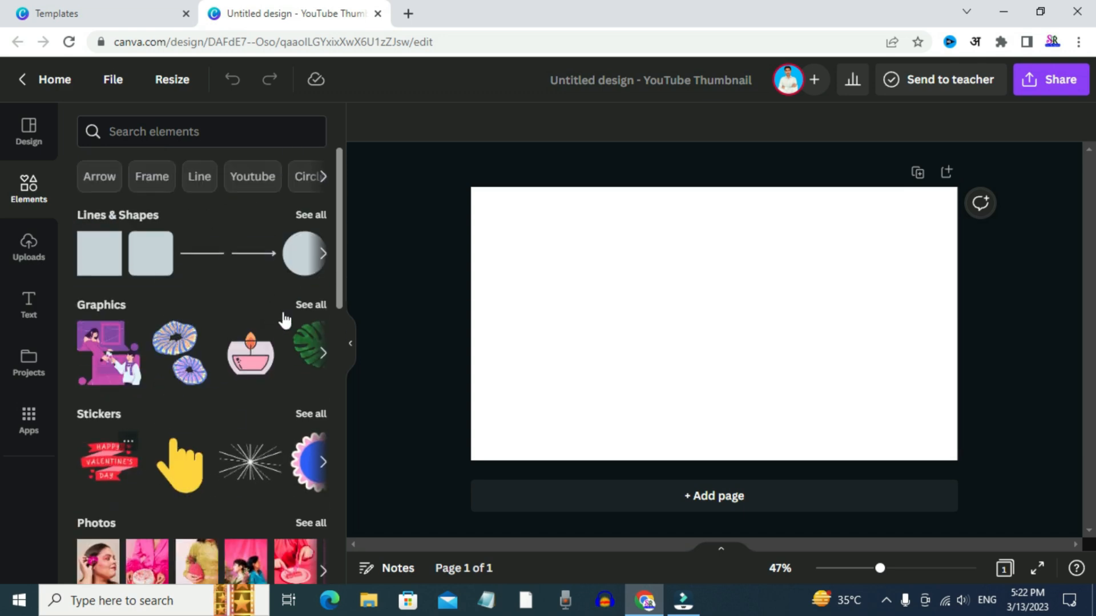
pyautogui.click(152, 252)
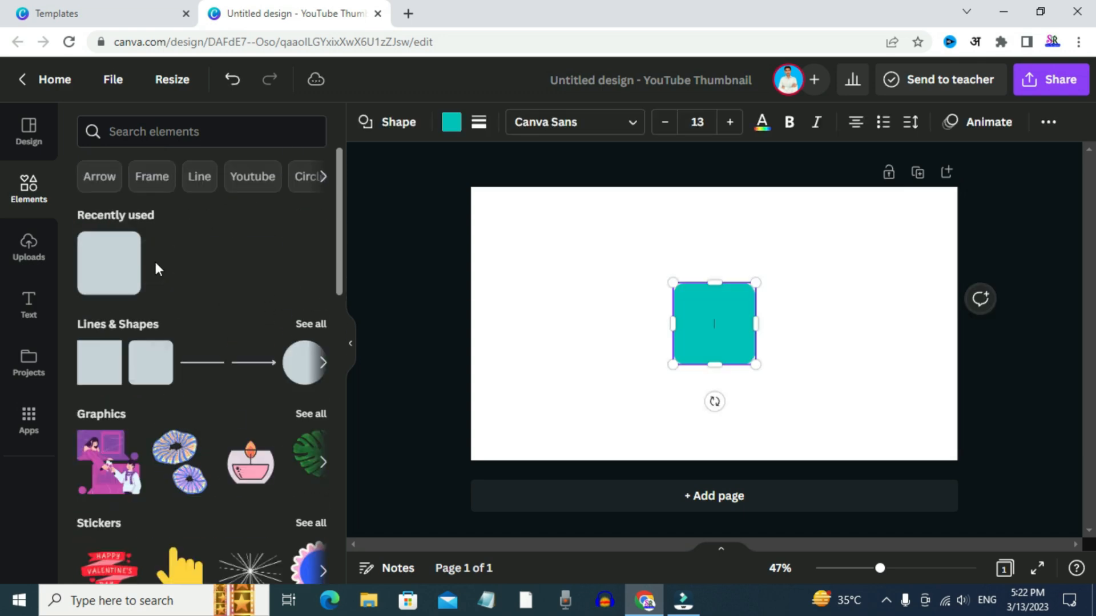
# Stretch the rounded square into a wide, flat bar, and delete it from the page
pyautogui.click(714, 275)
pyautogui.click(713, 288)
pyautogui.moveTo(714, 282); pyautogui.dragTo(541, 353)
pyautogui.click(564, 347)
pyautogui.click(693, 345)
pyautogui.click(540, 411)
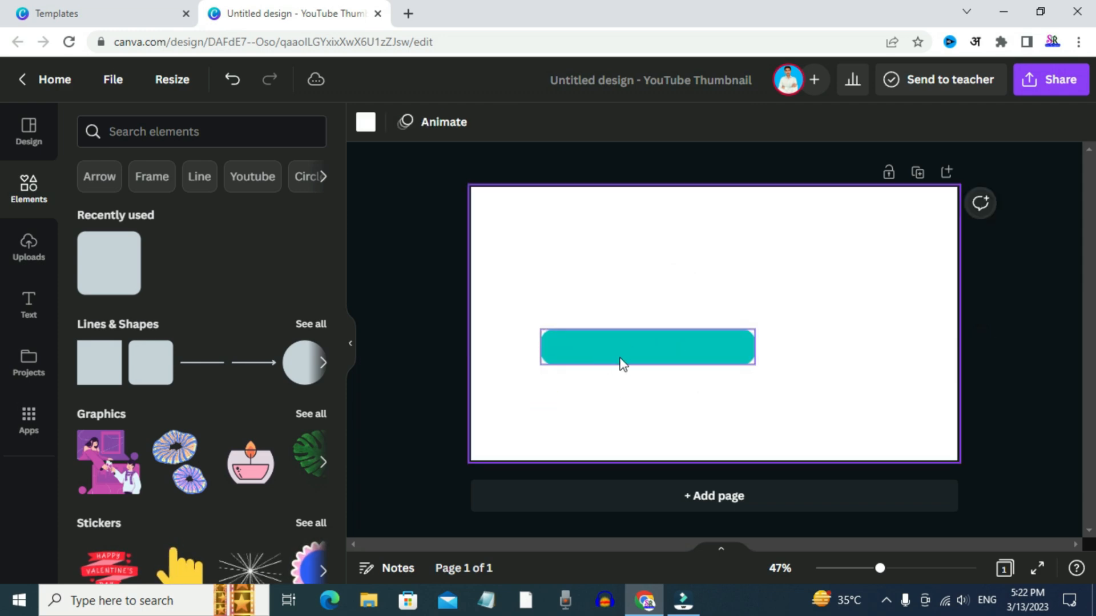
pyautogui.click(623, 363)
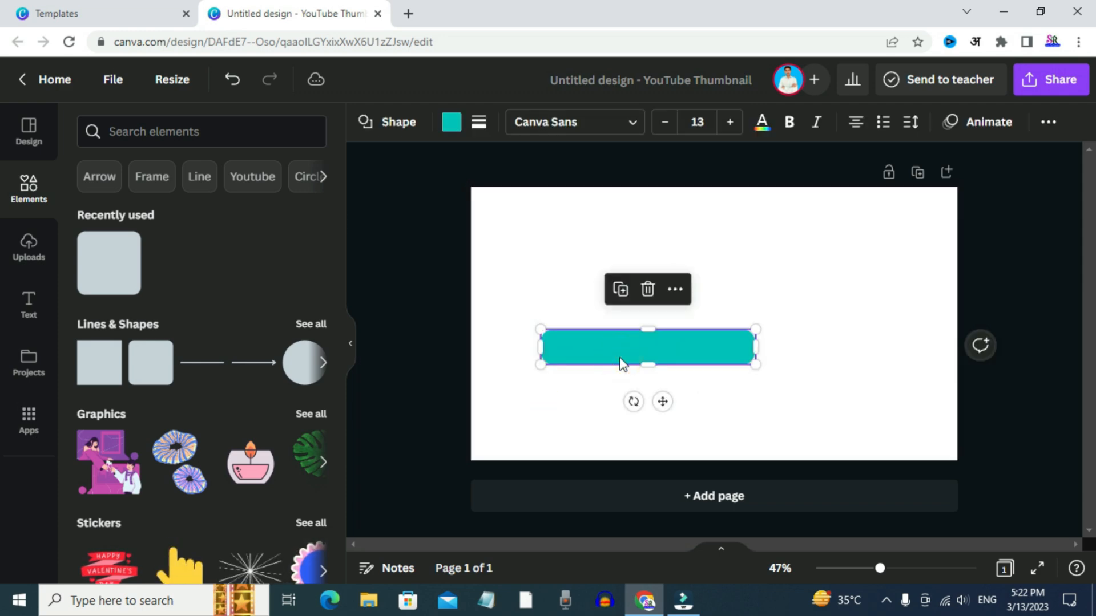
pyautogui.click(649, 292)
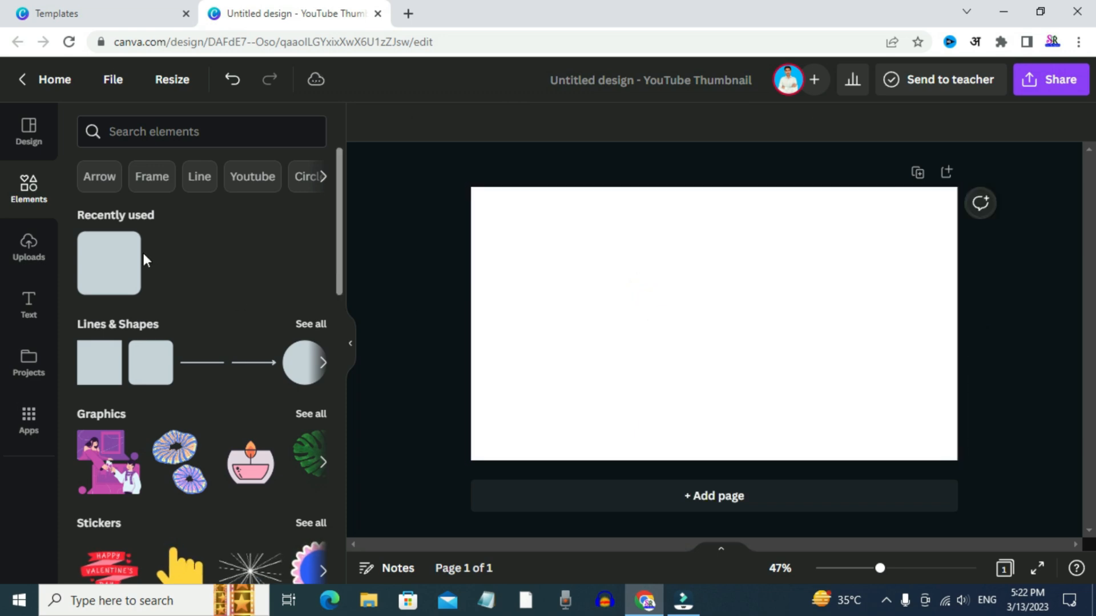
# View the uploads area, close the blank thumbnail design, and return to the home page with its search text cleared
pyautogui.click(27, 247)
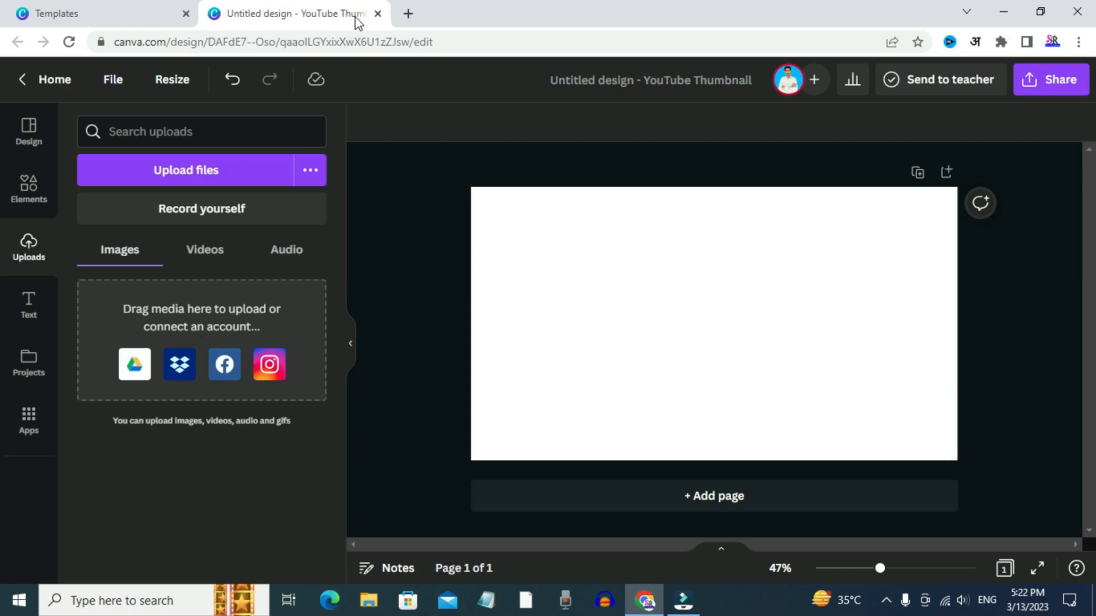
pyautogui.click(378, 14)
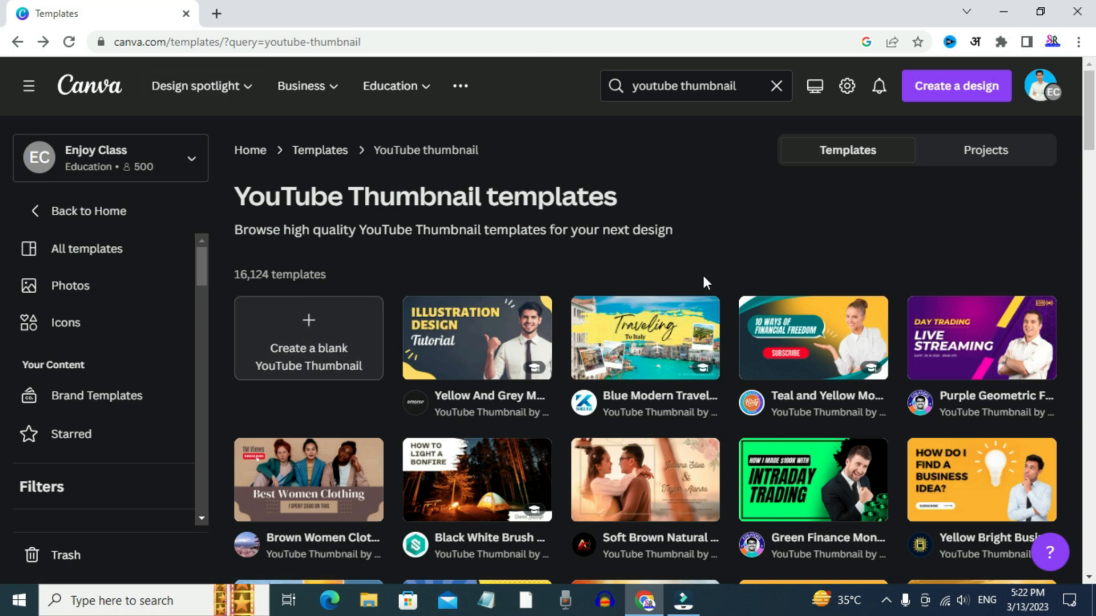
pyautogui.click(67, 101)
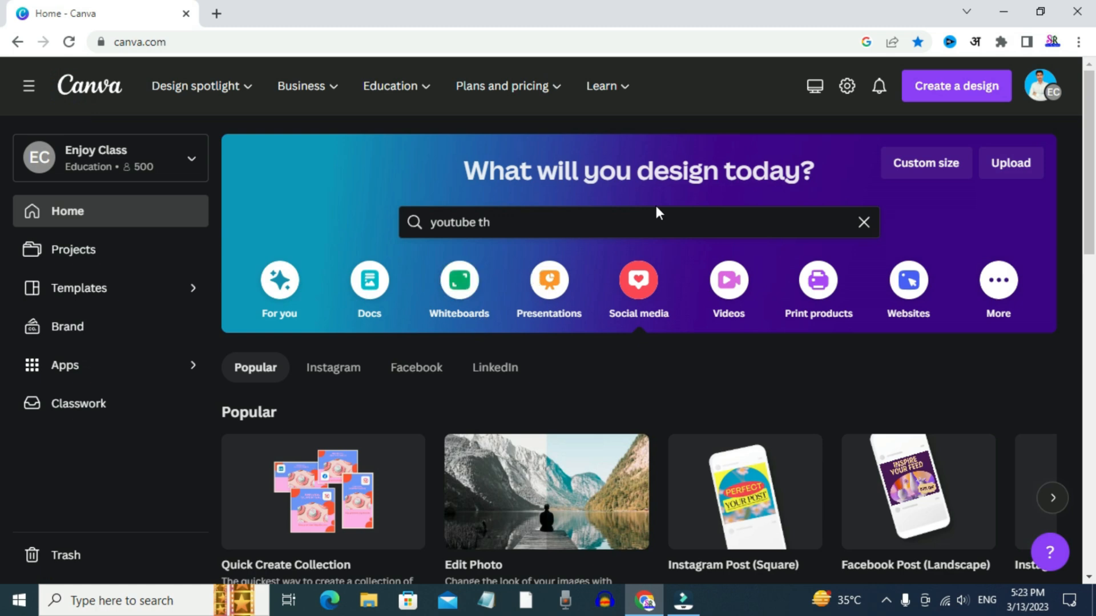
pyautogui.click(864, 222)
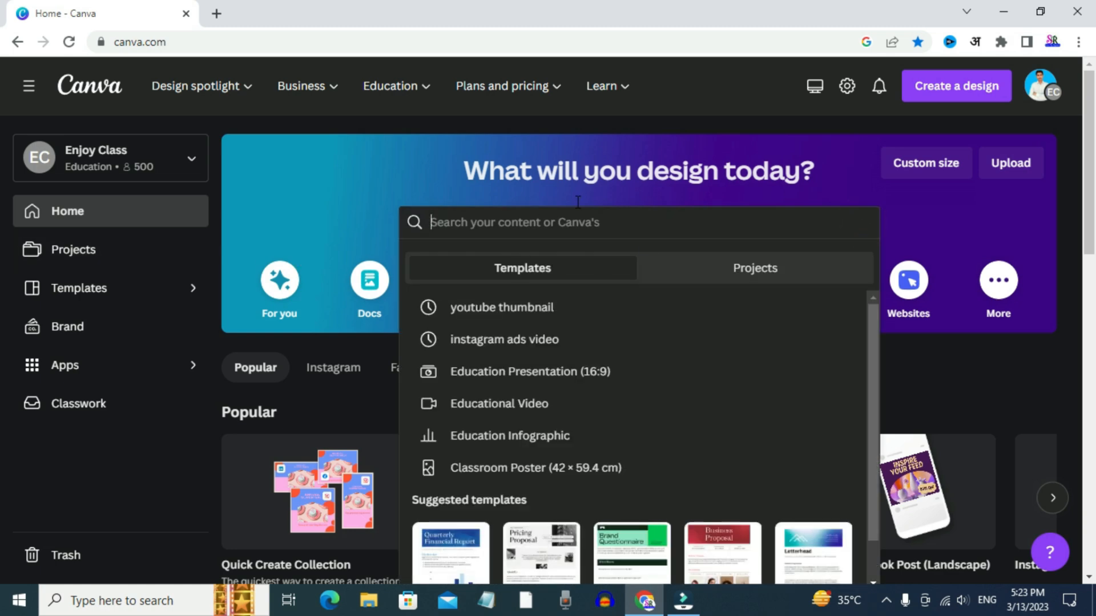
# Search the new-design types for "instagram" and look at the formats offered
pyautogui.click(946, 89)
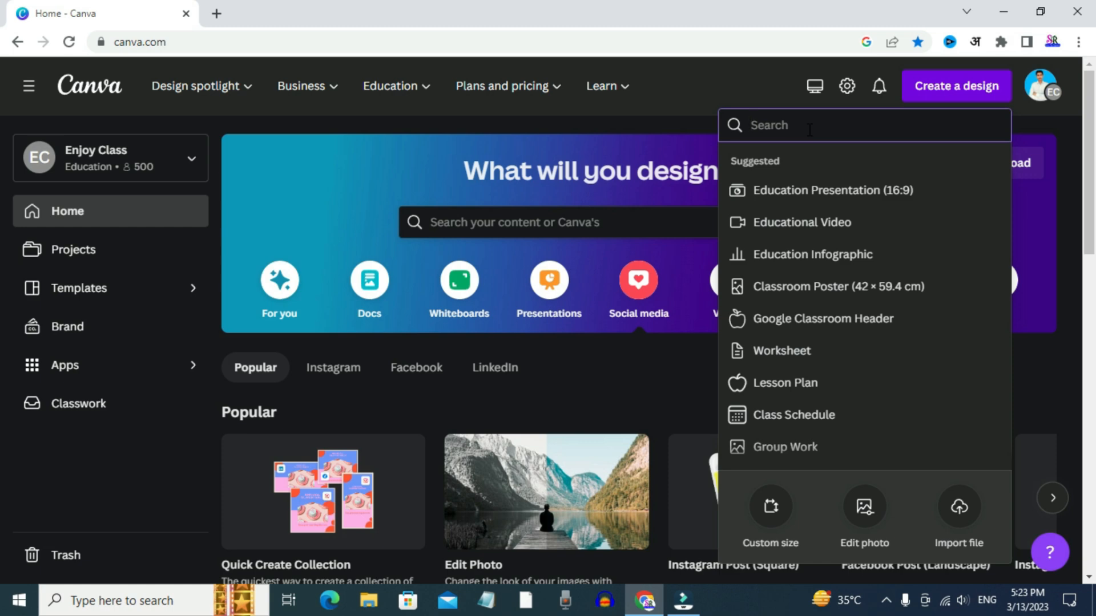
pyautogui.write('inst')
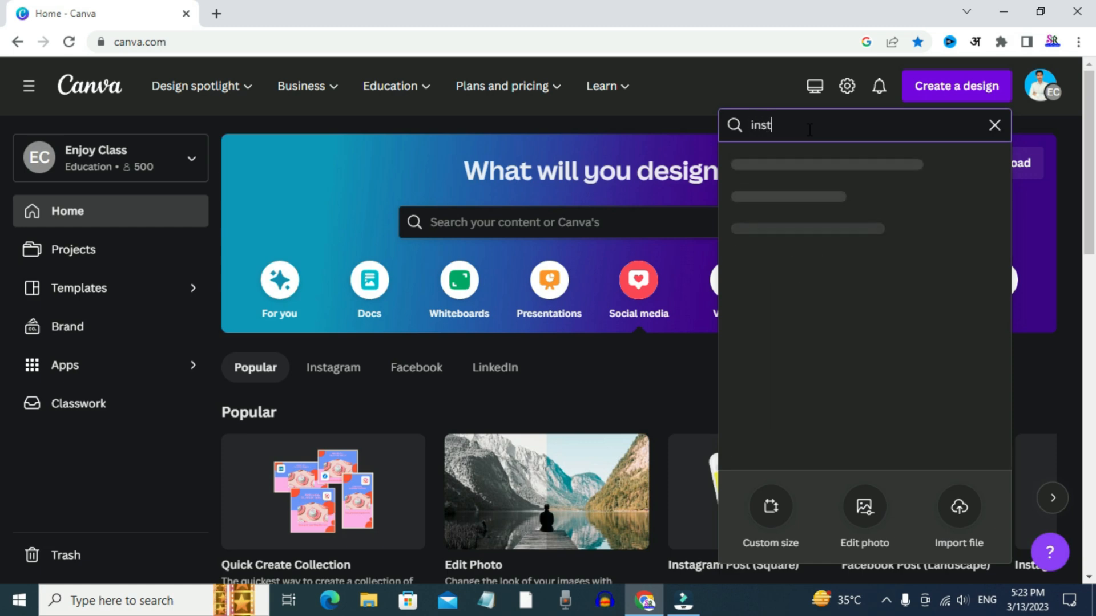
pyautogui.write('agram')
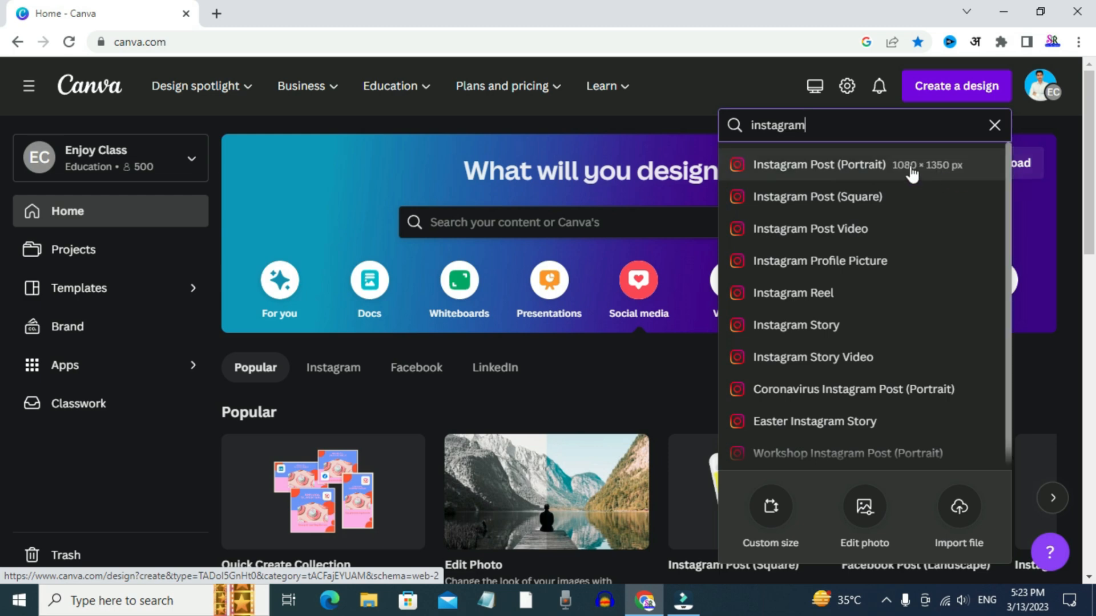
# Search the new-design types for "youtube" instead and create a blank YouTube Thumbnail
pyautogui.click(994, 125)
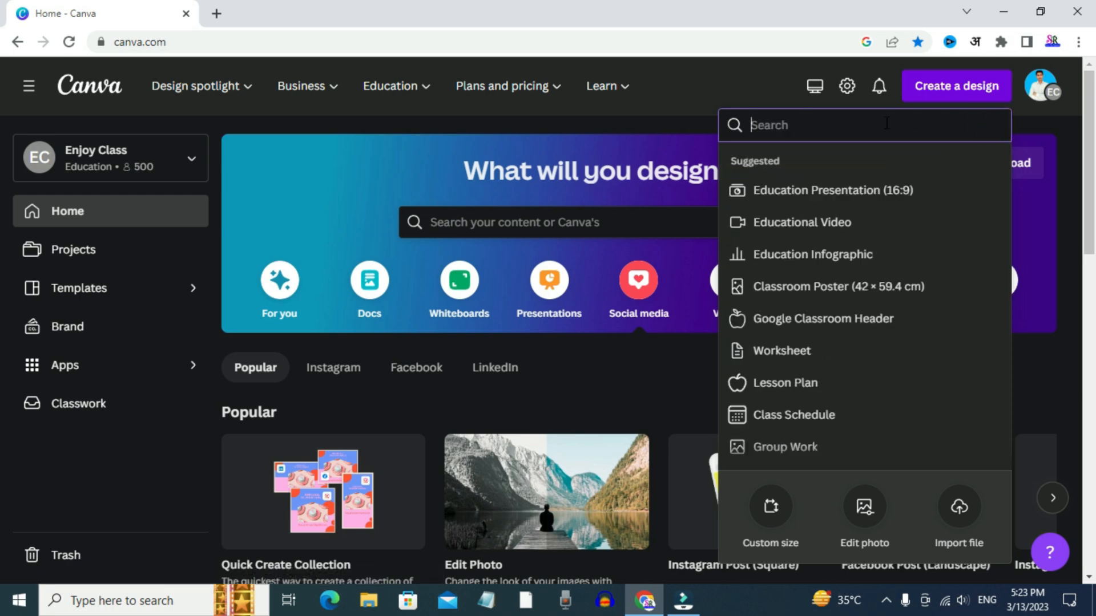
pyautogui.write('youtube')
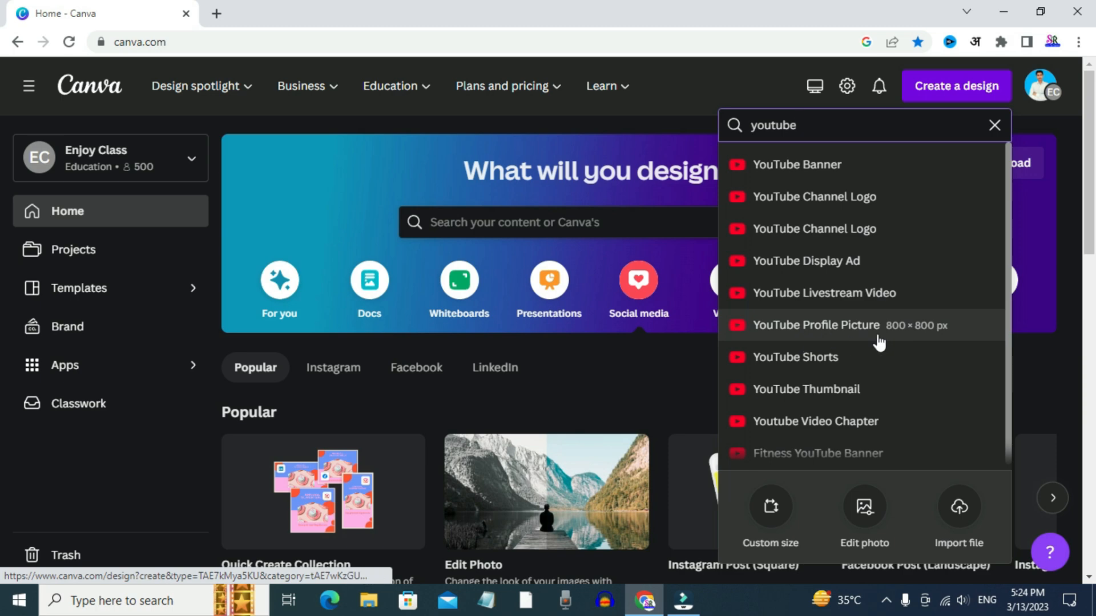
pyautogui.click(882, 391)
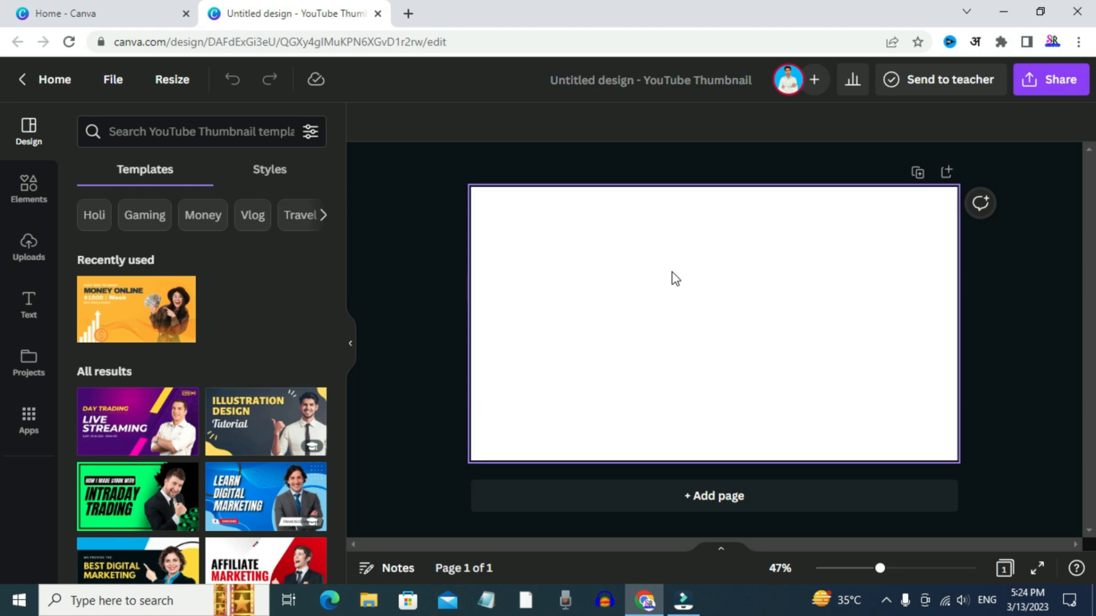
# Apply the orange "HOW TO FIND CONCEPT & IDEAS FOR DESIGN" template to the blank thumbnail page
pyautogui.scroll(-5, 237, 354)
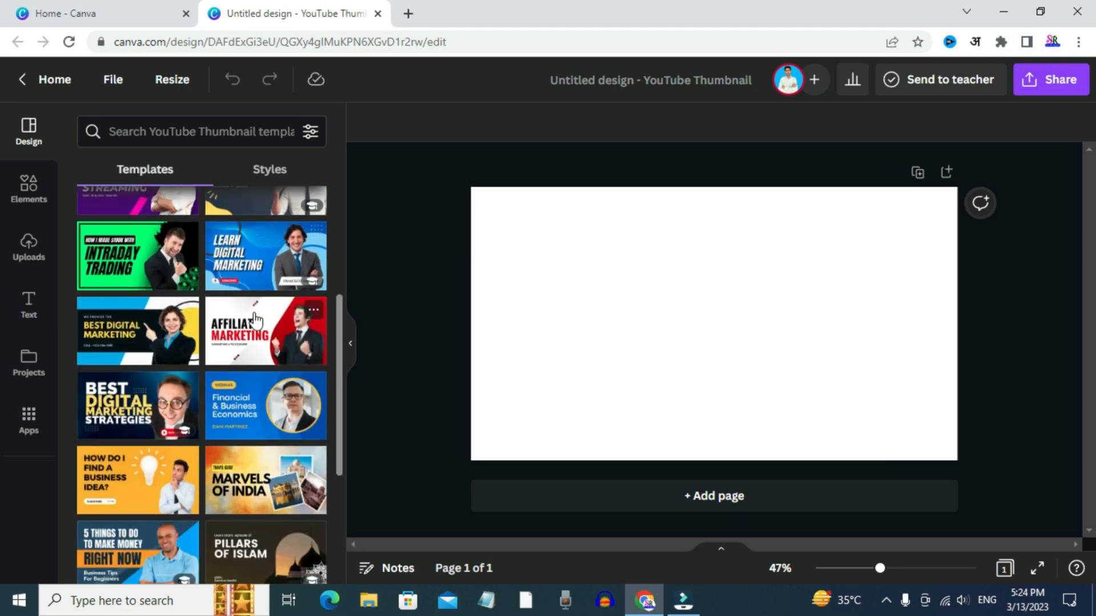
pyautogui.scroll(-3, 238, 350)
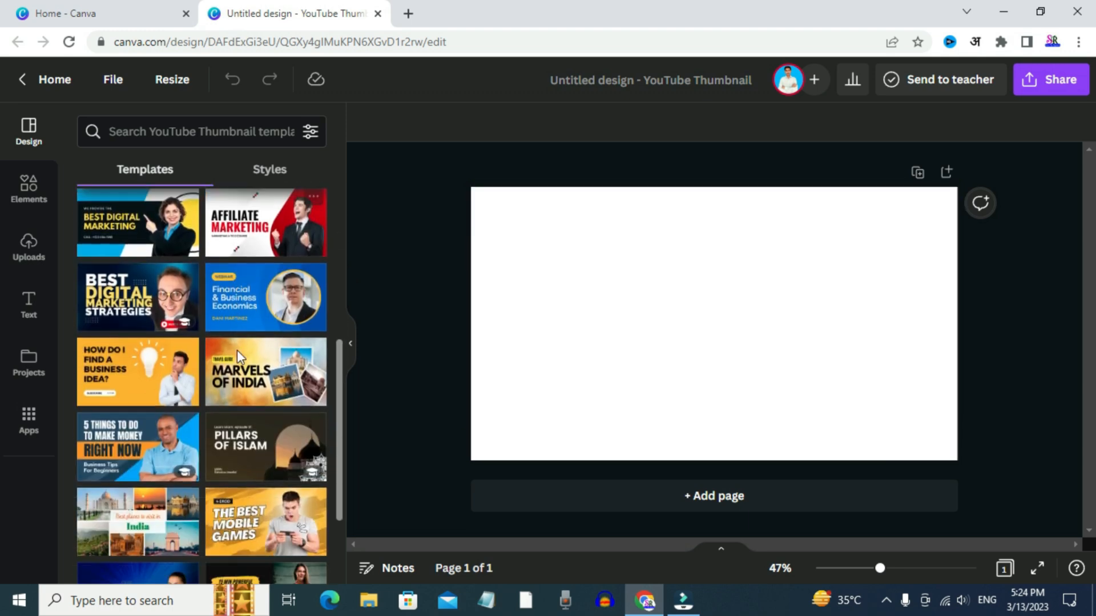
pyautogui.scroll(-8, 157, 419)
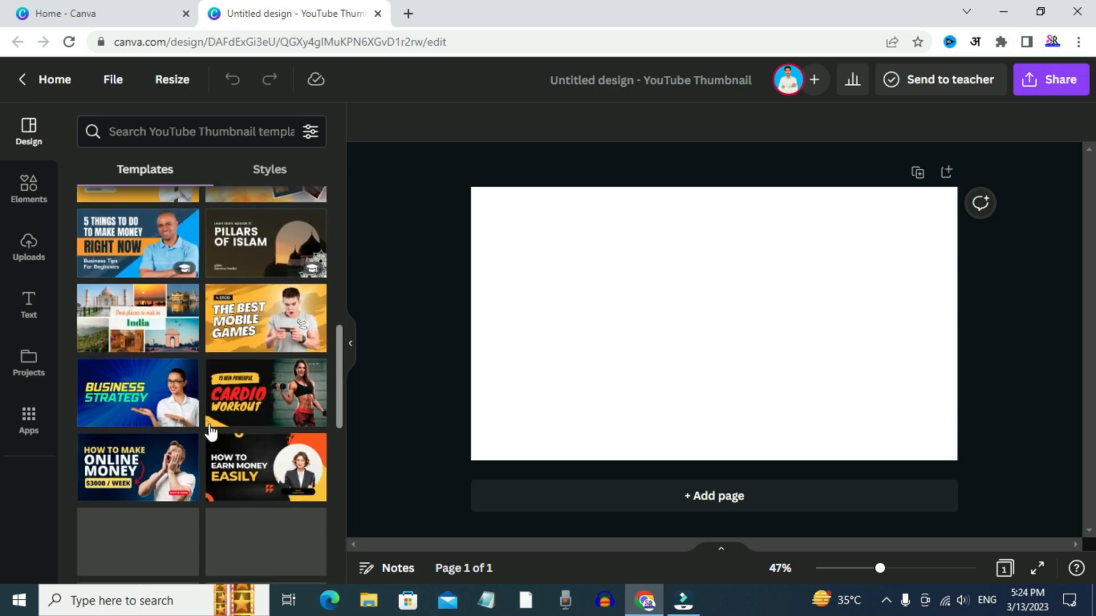
pyautogui.scroll(-6, 153, 353)
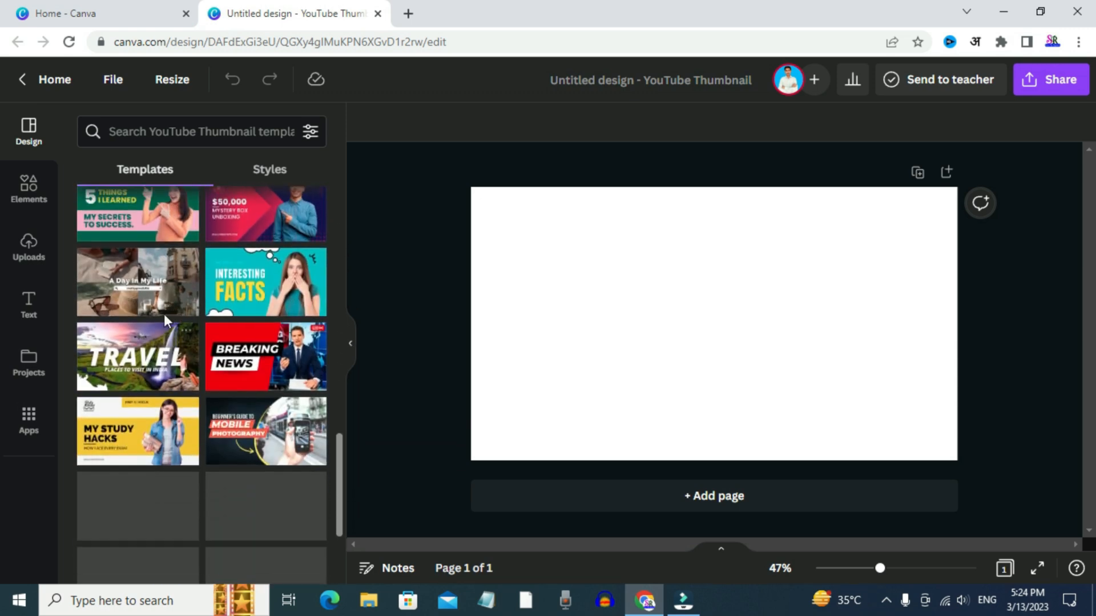
pyautogui.scroll(1, 187, 388)
pyautogui.scroll(-2, 188, 388)
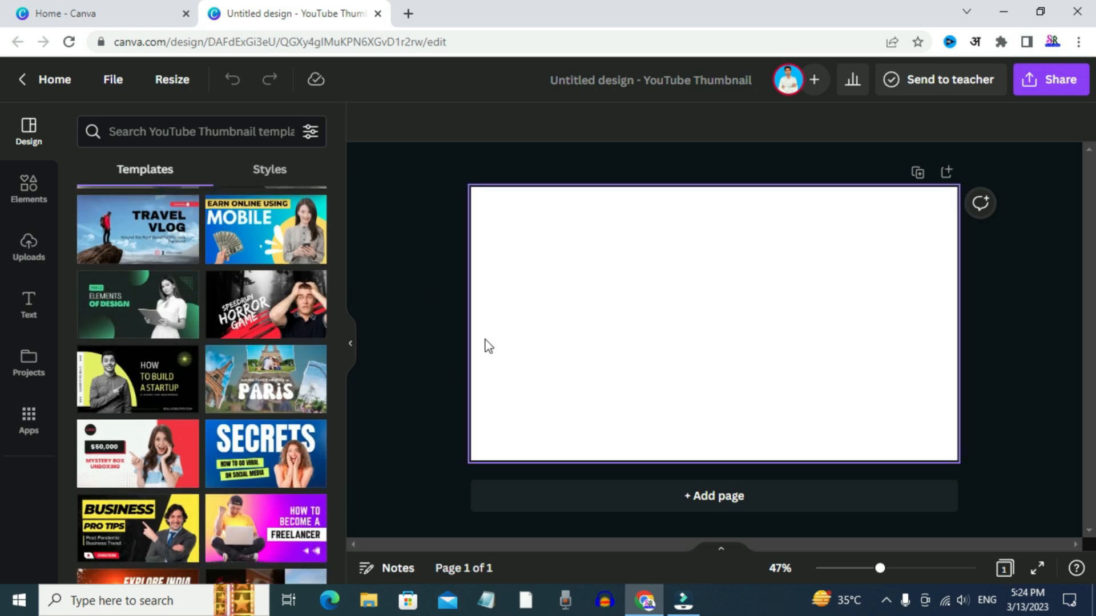
pyautogui.scroll(-5, 124, 390)
pyautogui.scroll(-5, 124, 390)
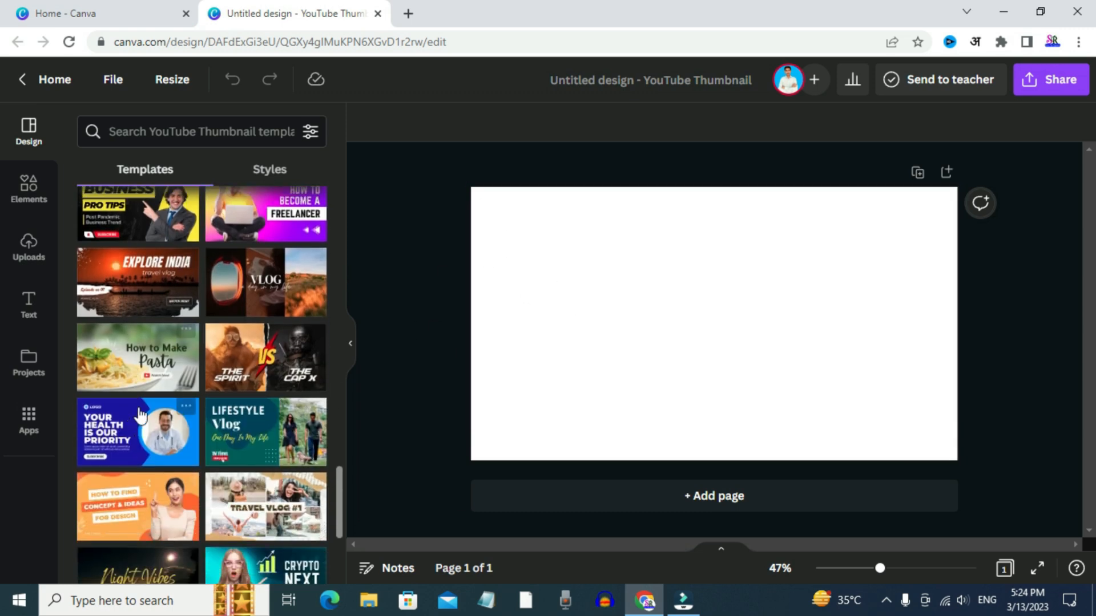
pyautogui.click(142, 357)
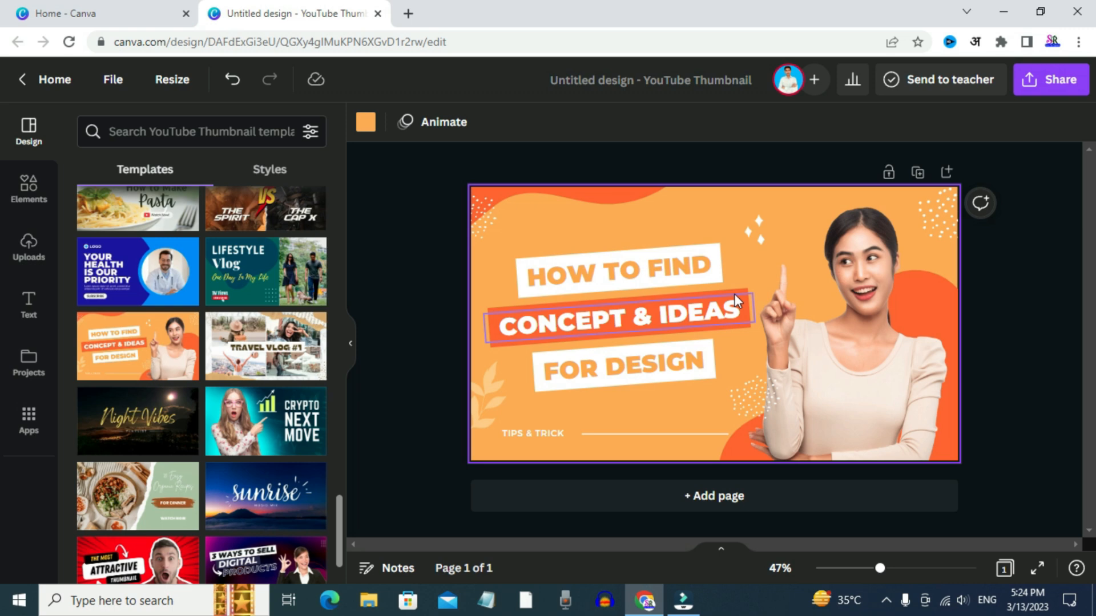
# Try selecting the template's headline texts, and move the corner dot pattern inward and the photo of the woman slightly down
pyautogui.doubleClick(595, 272)
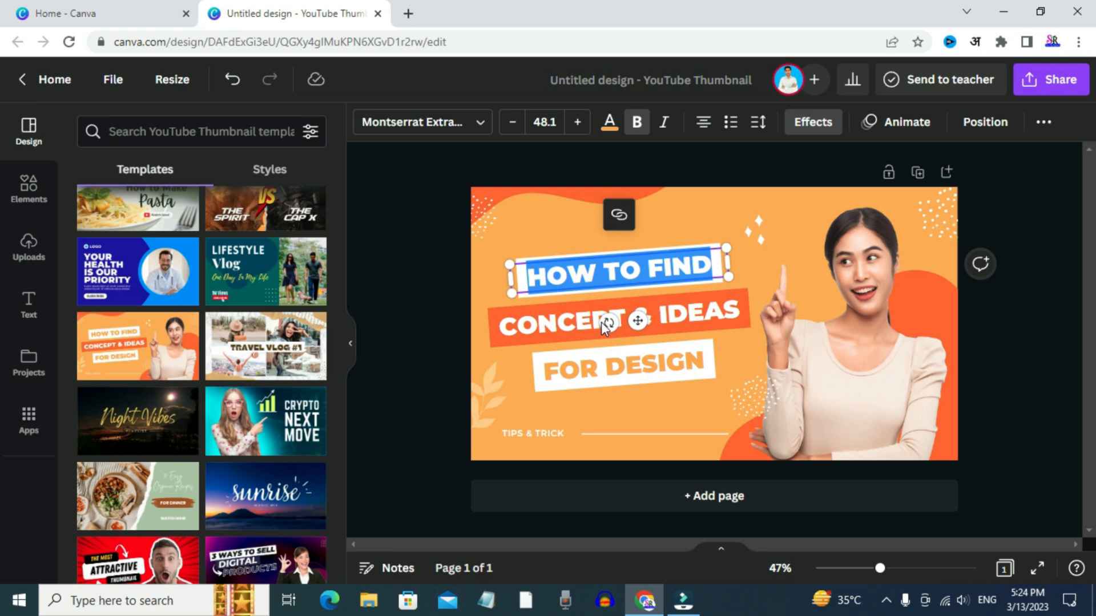
pyautogui.click(568, 322)
pyautogui.click(887, 313)
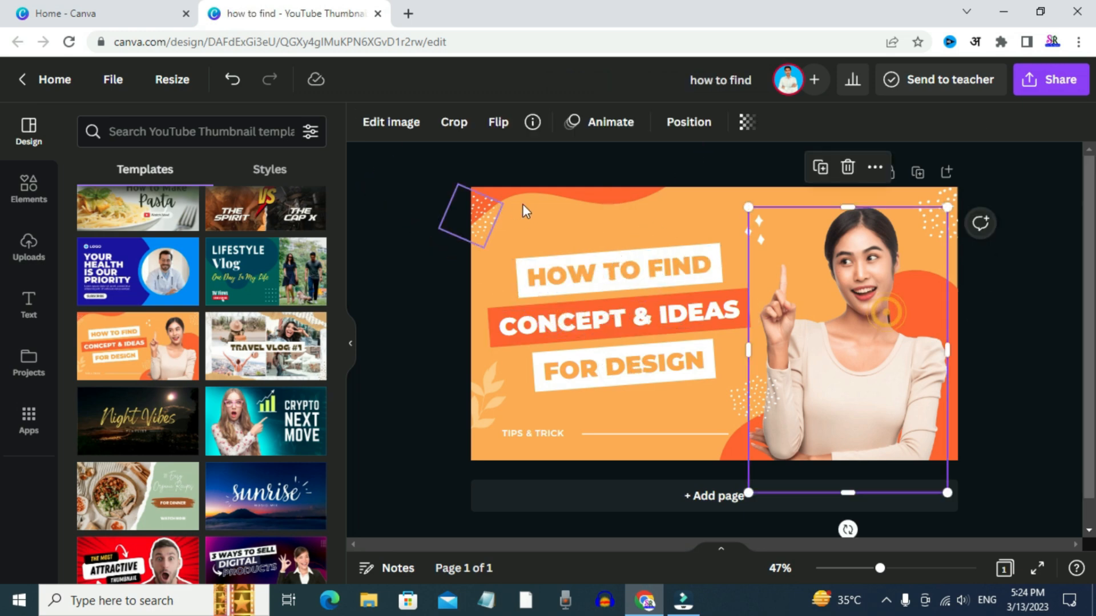
pyautogui.click(522, 215)
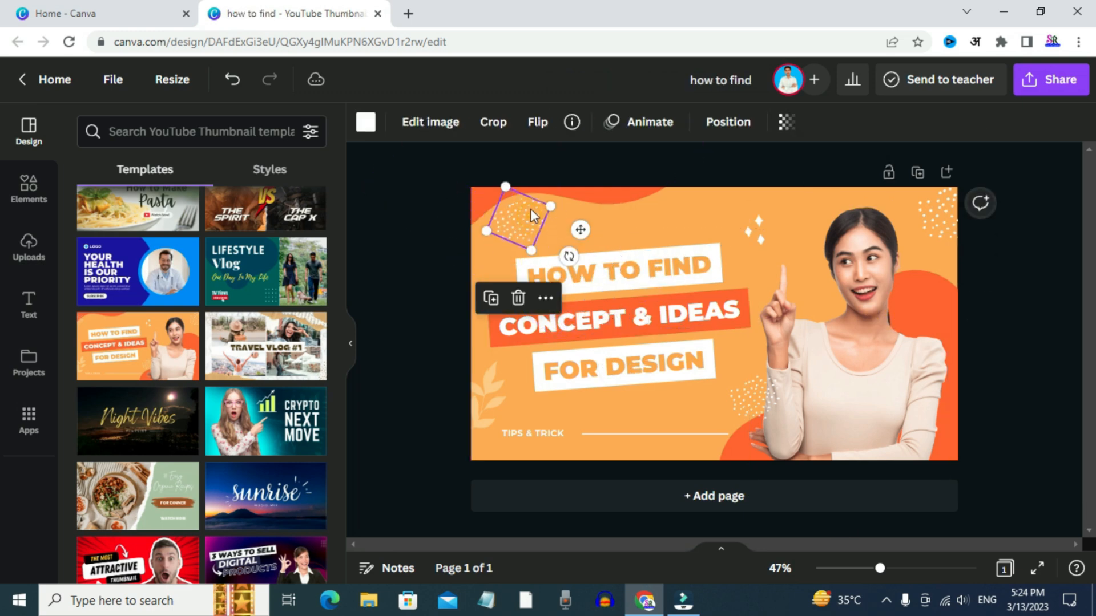
pyautogui.moveTo(885, 328); pyautogui.dragTo(853, 321)
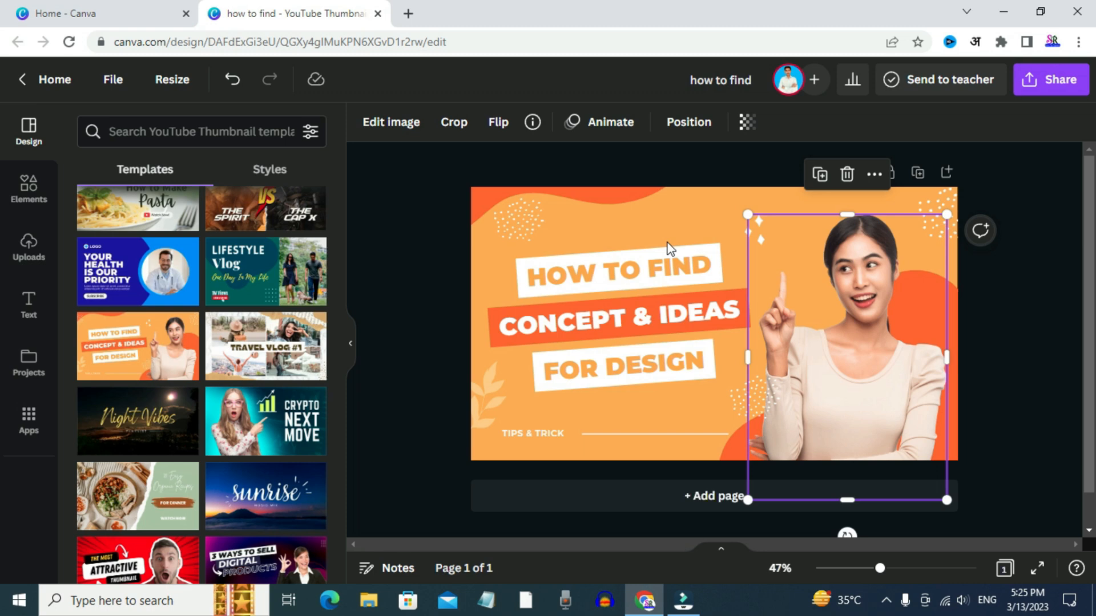
# Undo the photo and dot pattern moves and the applied template to return to a blank page
pyautogui.hotkey('ctrl', 'z')
pyautogui.hotkey('ctrl', 'z')
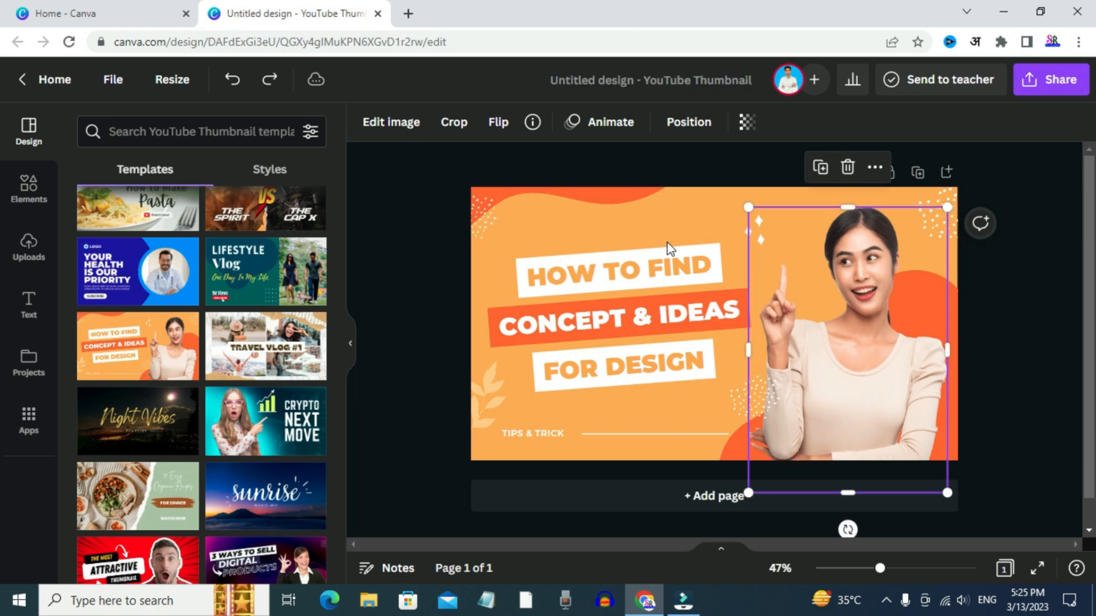
pyautogui.hotkey('ctrl', 'z')
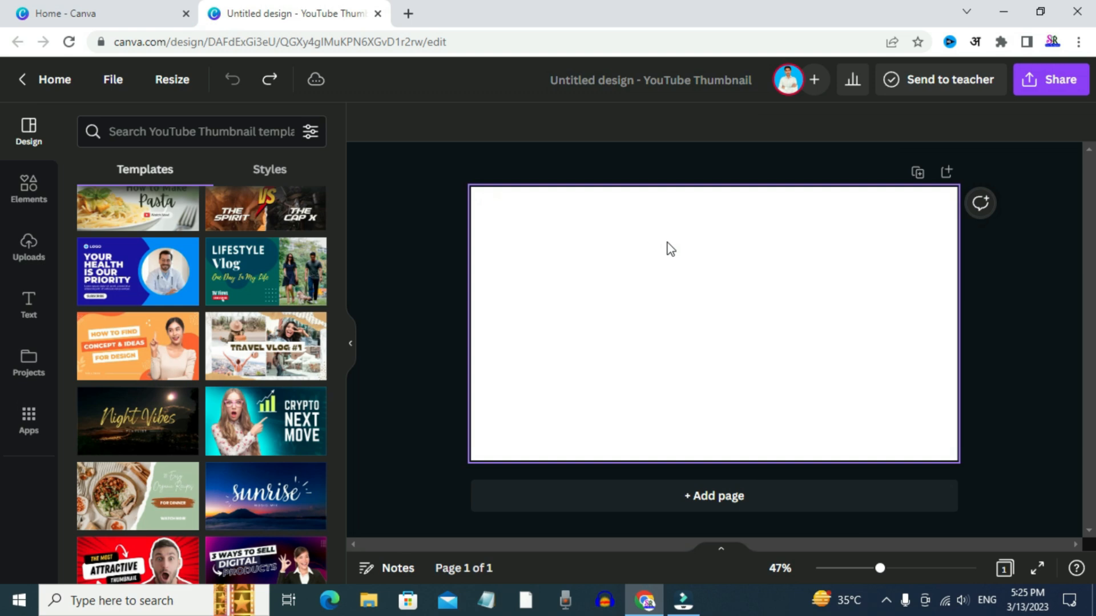
# Search the thumbnail templates for "make money online" and look through the designs
pyautogui.scroll(5, 189, 400)
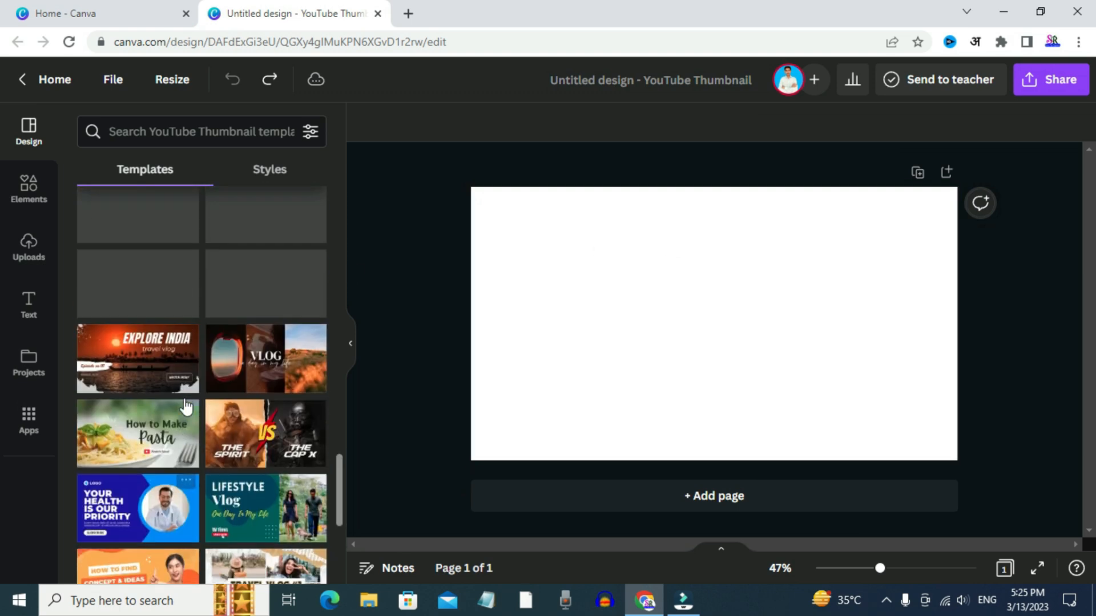
pyautogui.scroll(3, 189, 407)
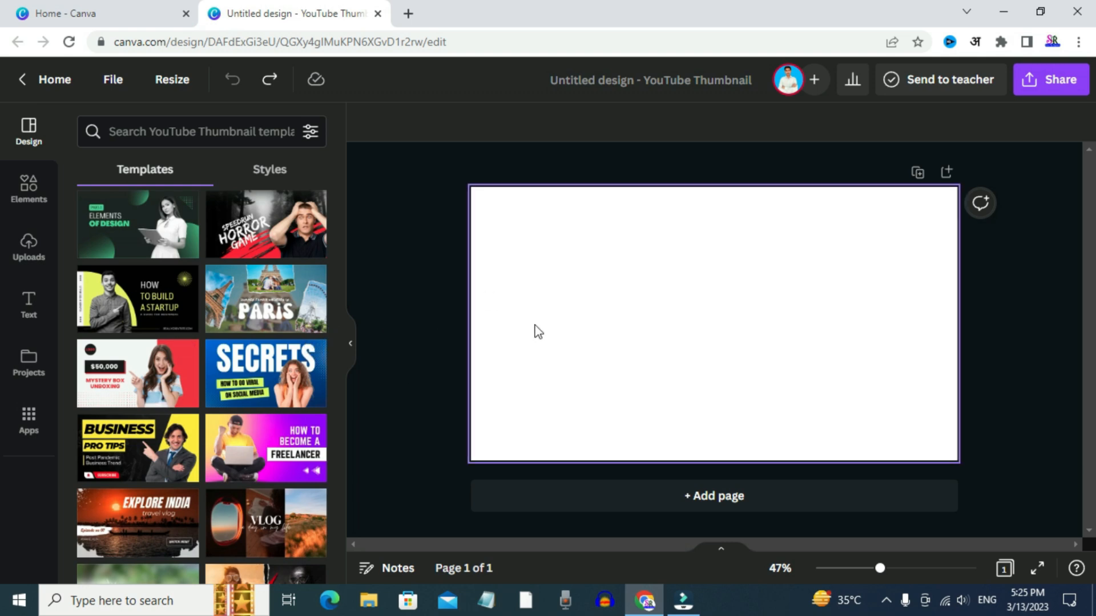
pyautogui.click(191, 137)
pyautogui.write('make')
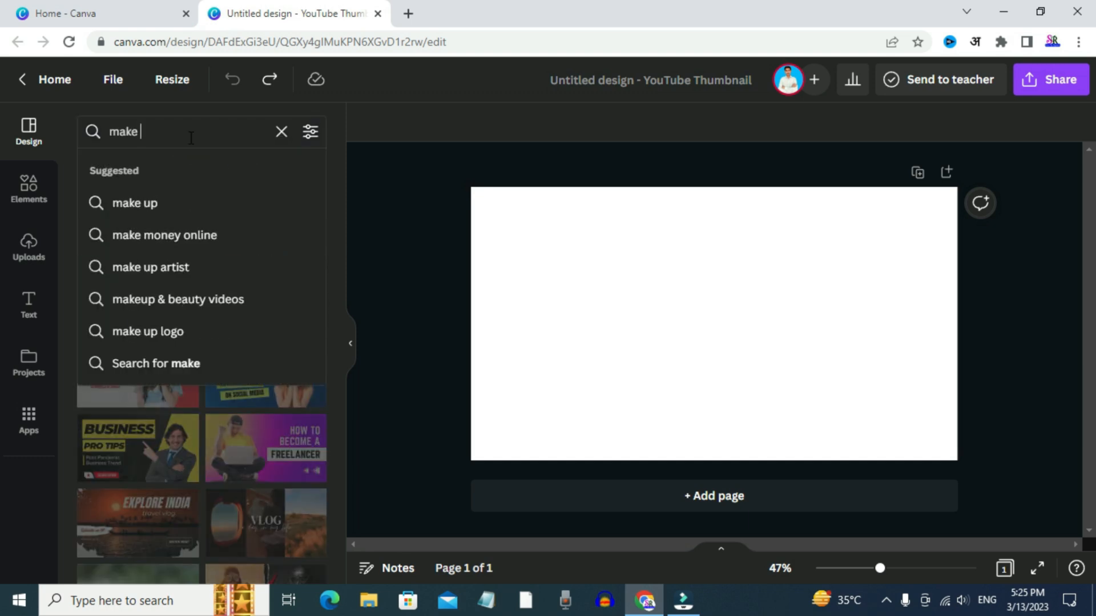
pyautogui.click(164, 236)
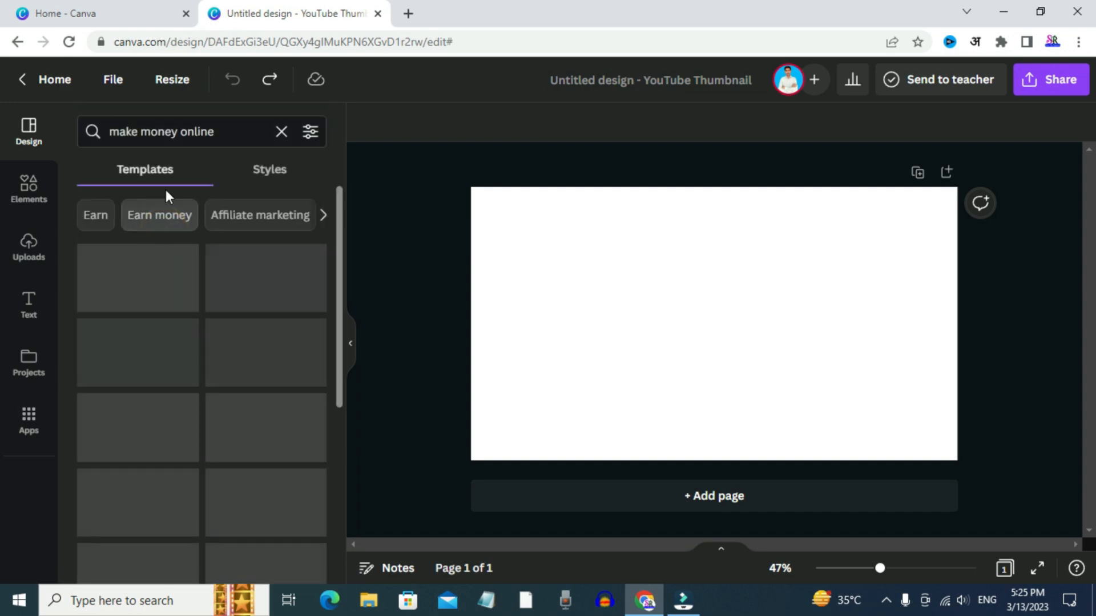
pyautogui.scroll(-5, 159, 439)
pyautogui.scroll(-1, 208, 350)
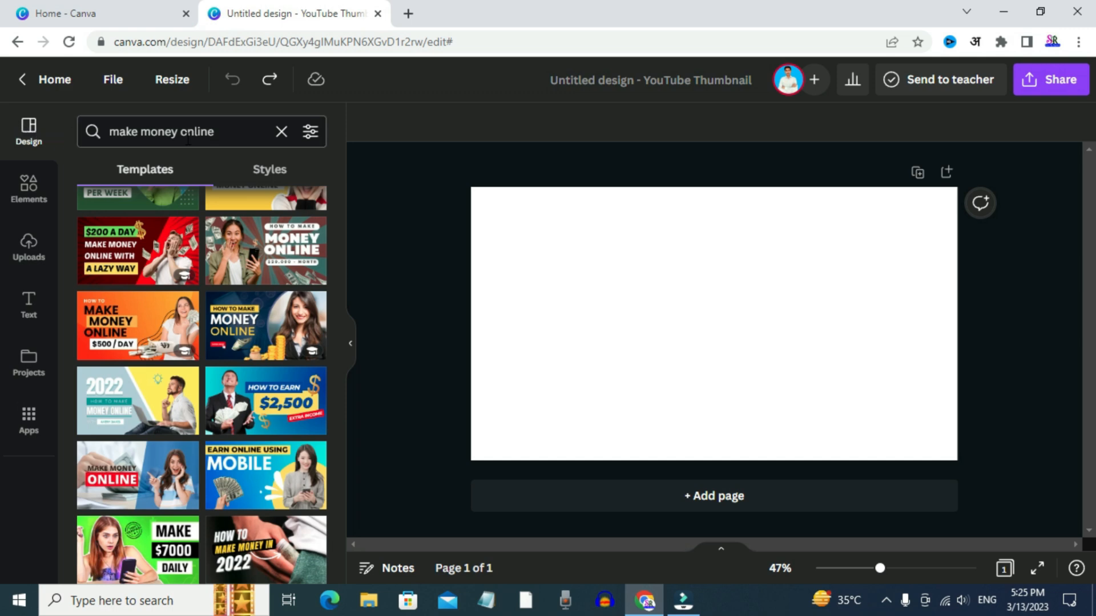
# Apply the yellow and red "HOW TO MAKE MONEY ONLINE!" template with the curly-haired woman, and undo it to return to a blank page
pyautogui.scroll(-4, 202, 411)
pyautogui.scroll(-1, 213, 379)
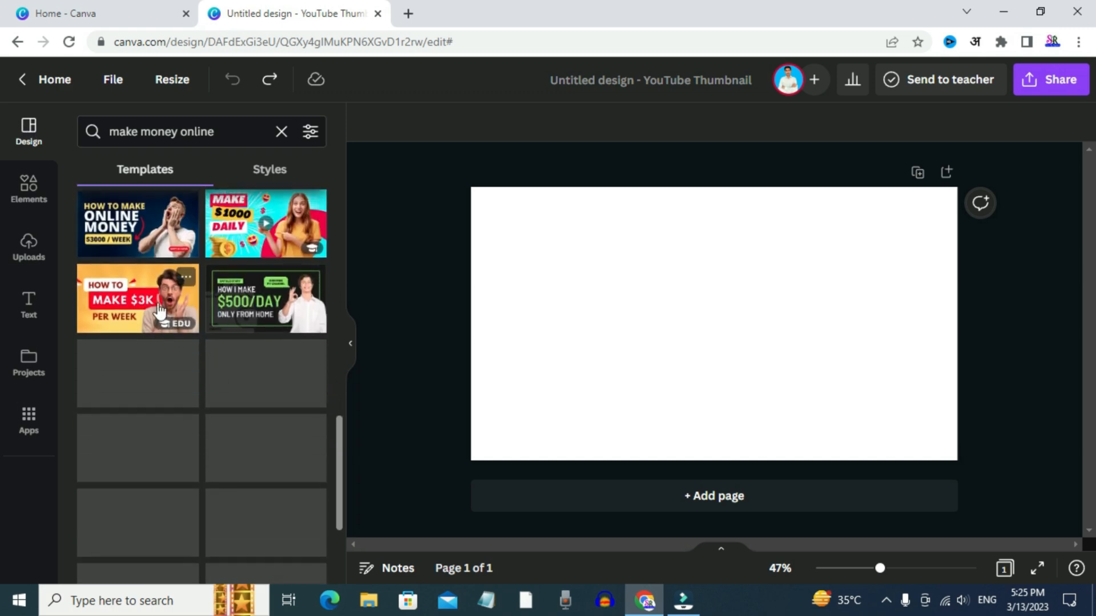
pyautogui.scroll(-2, 190, 377)
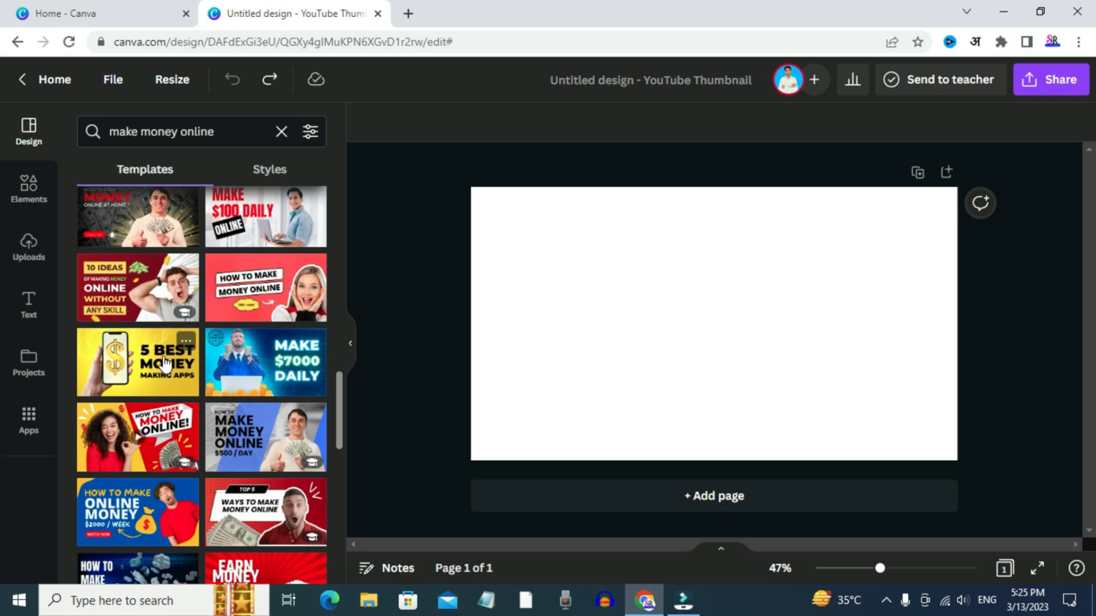
pyautogui.scroll(-3, 151, 368)
pyautogui.click(134, 294)
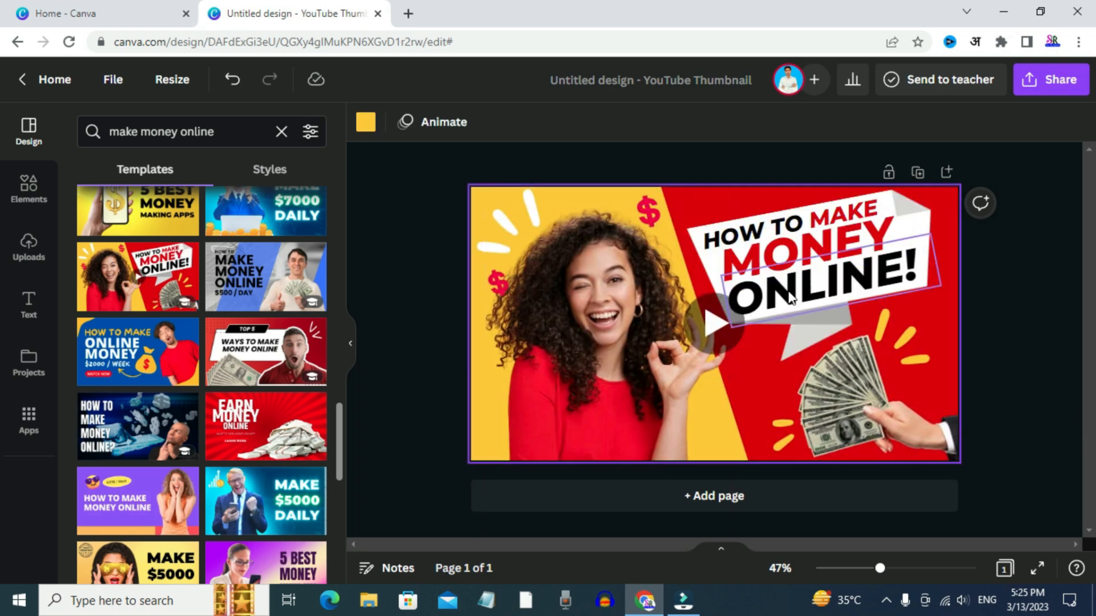
pyautogui.click(1007, 299)
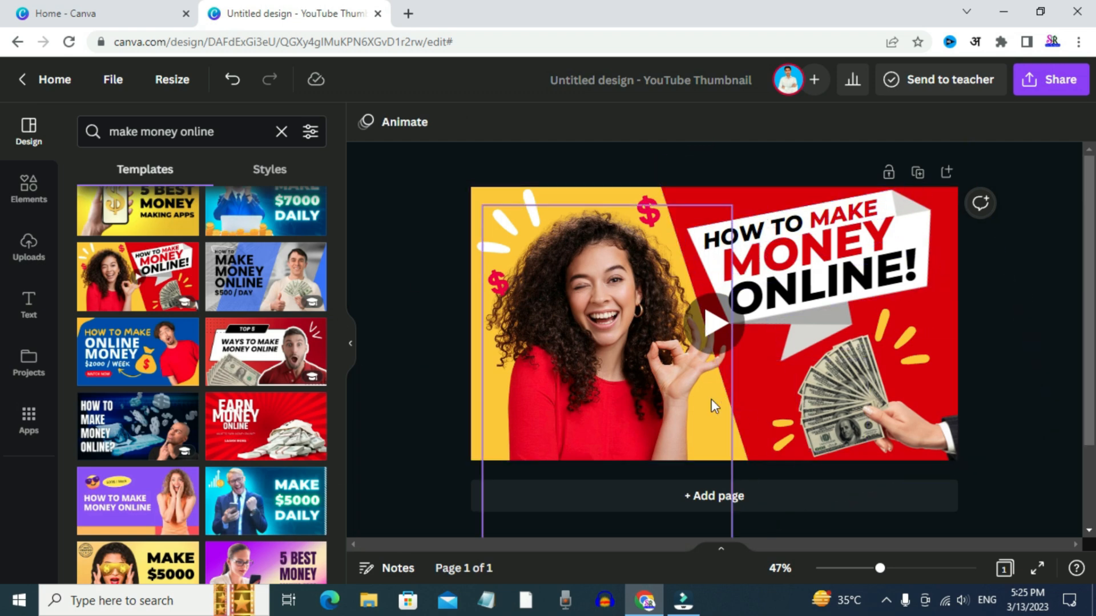
pyautogui.hotkey('ctrl', 'z')
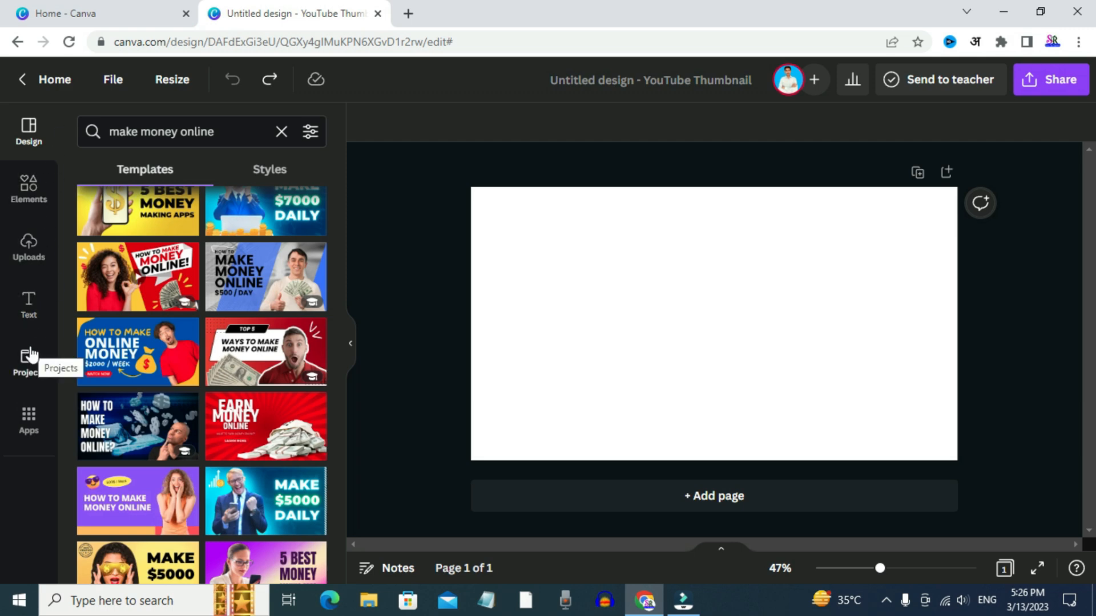
# Search the thumbnail templates for "make money online logo" and look through the designs
pyautogui.scroll(3, 84, 231)
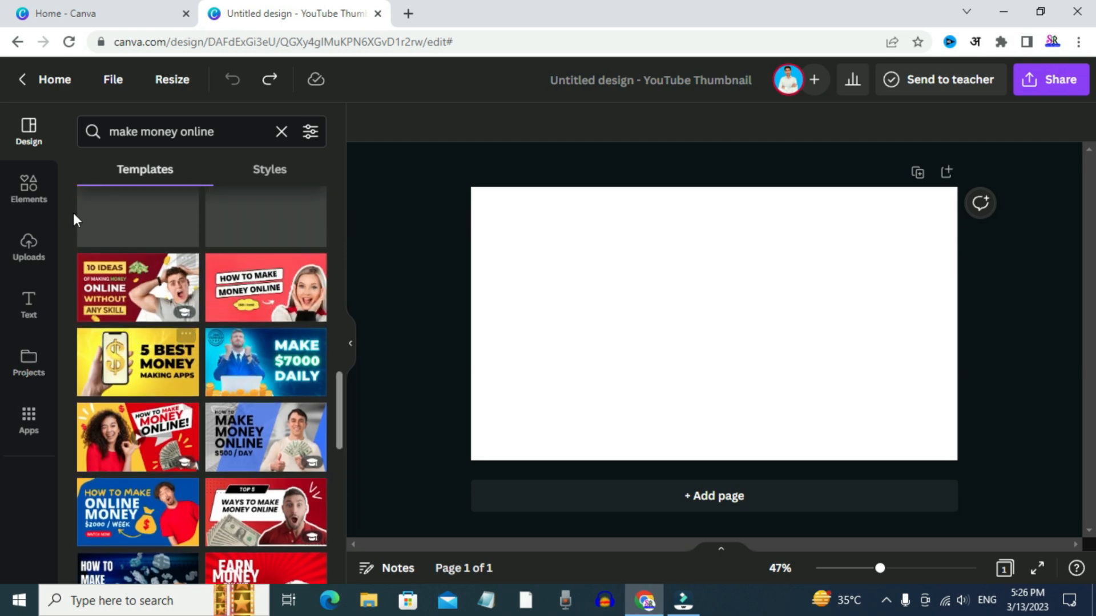
pyautogui.click(24, 198)
pyautogui.click(27, 130)
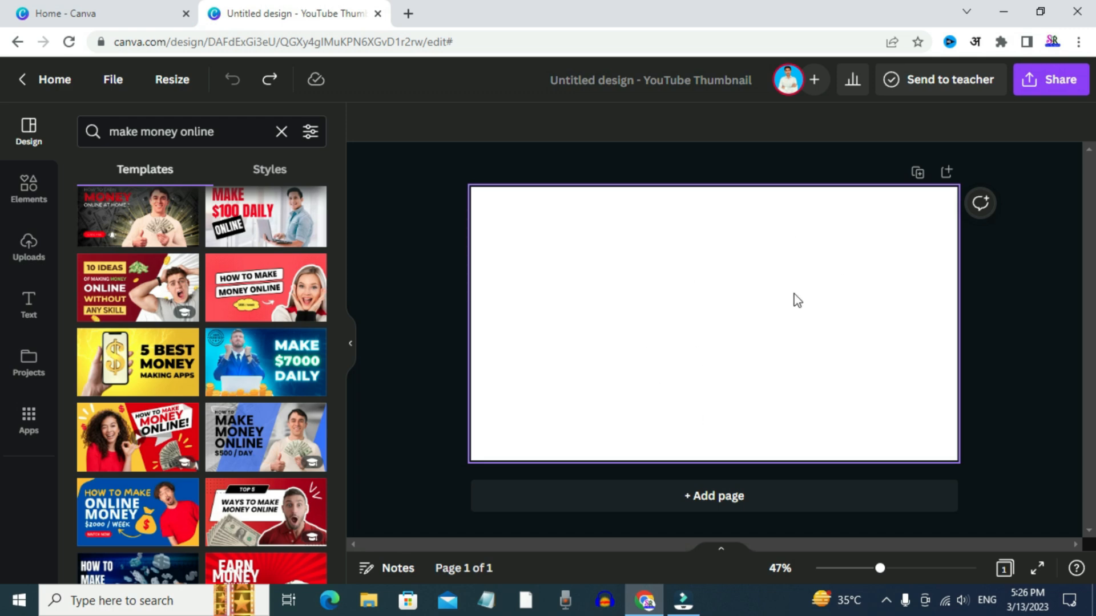
pyautogui.click(252, 137)
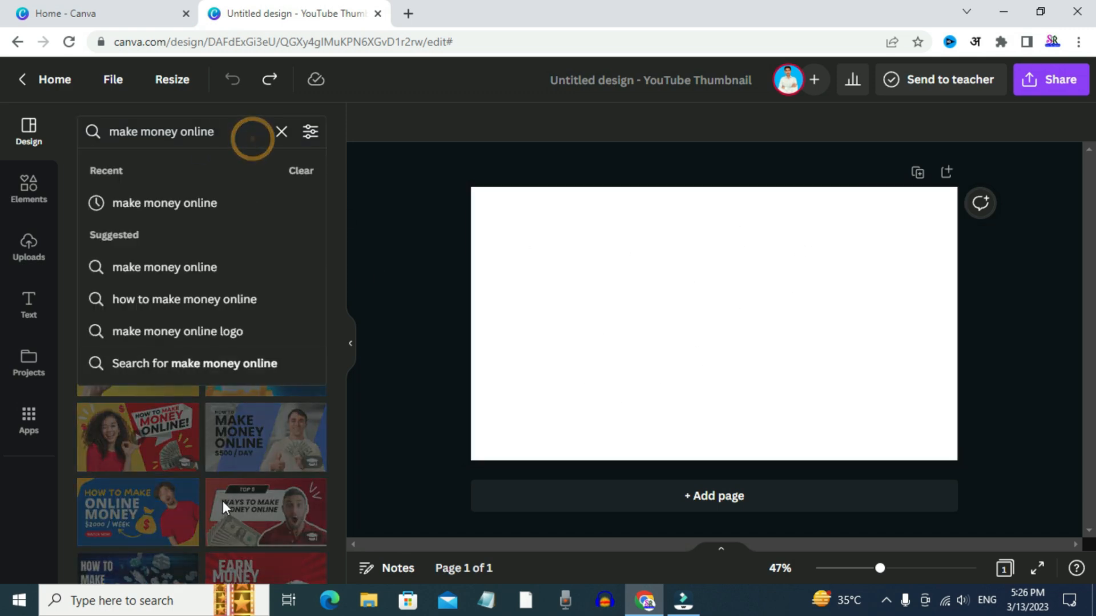
pyautogui.click(207, 331)
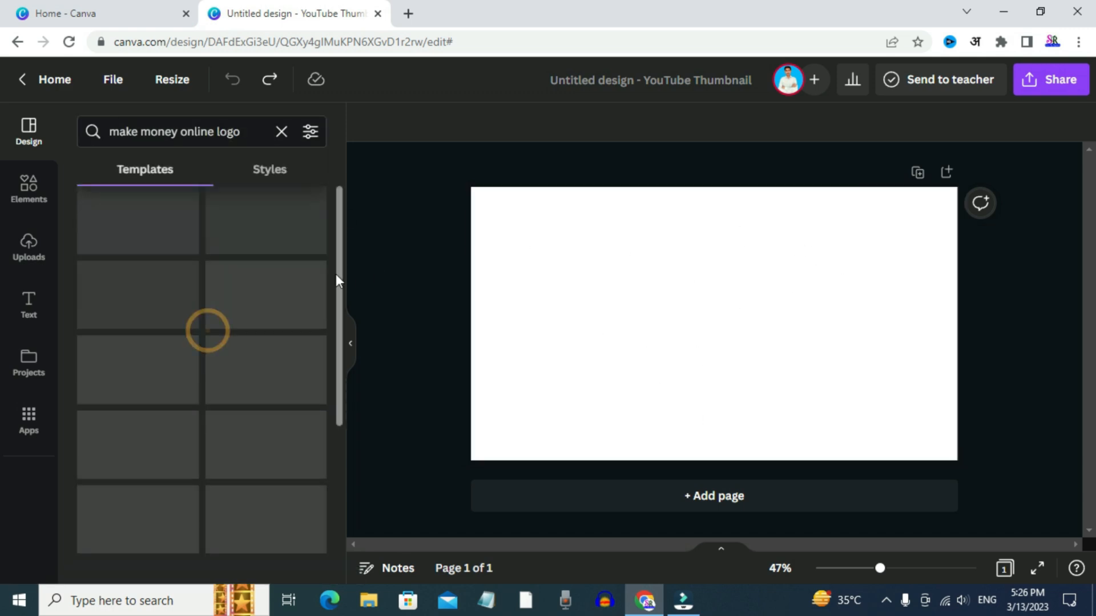
pyautogui.scroll(-5, 336, 266)
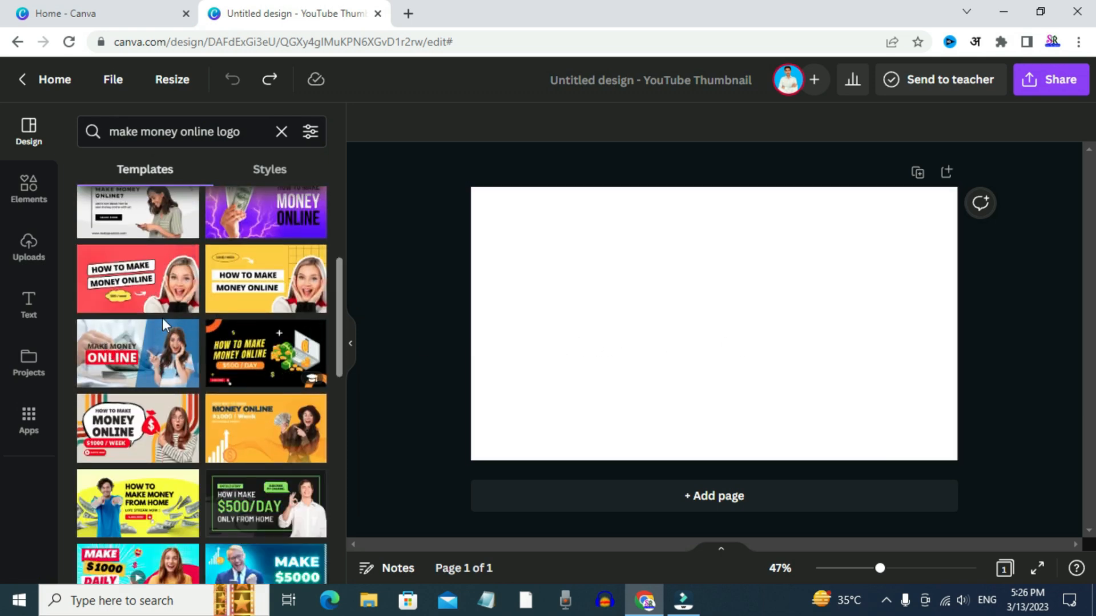
pyautogui.scroll(4, 162, 317)
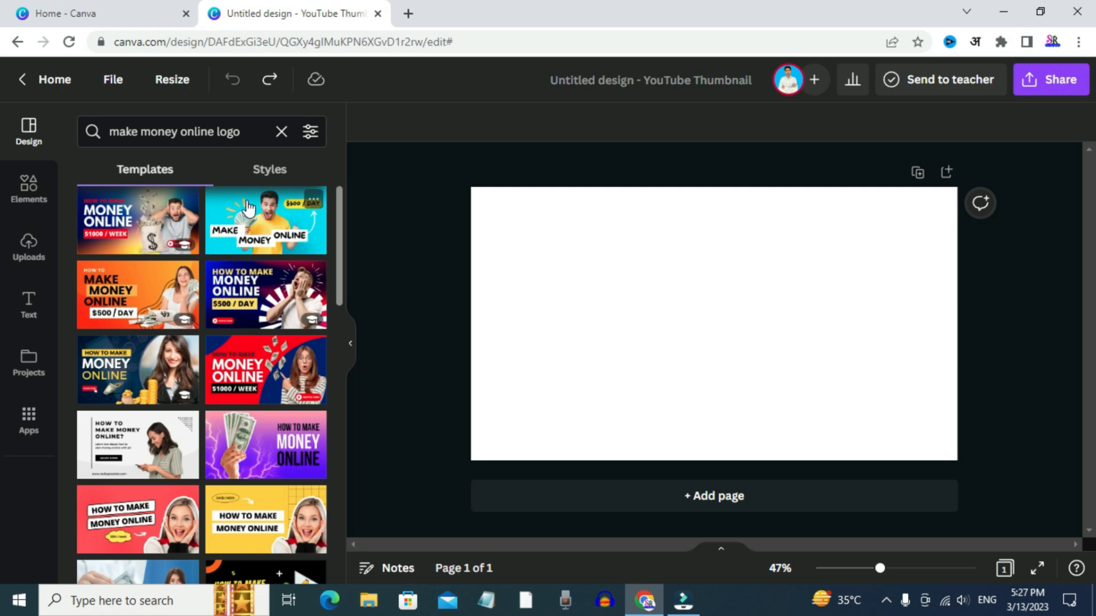
# Check the styles for the same search, and clear the search to look through the general thumbnail templates
pyautogui.click(251, 175)
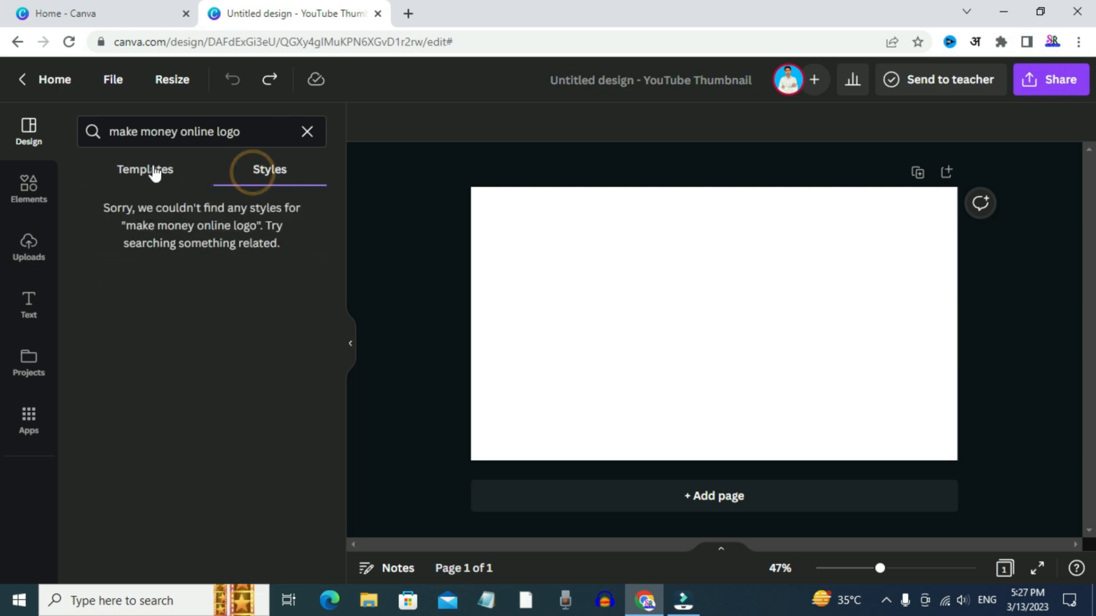
pyautogui.click(152, 170)
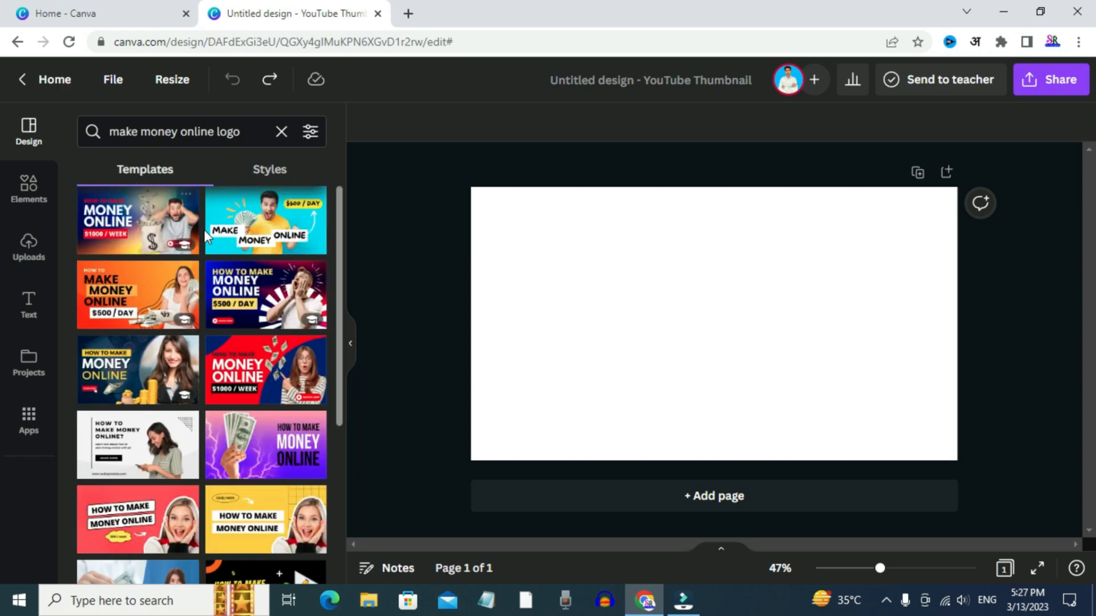
pyautogui.click(281, 132)
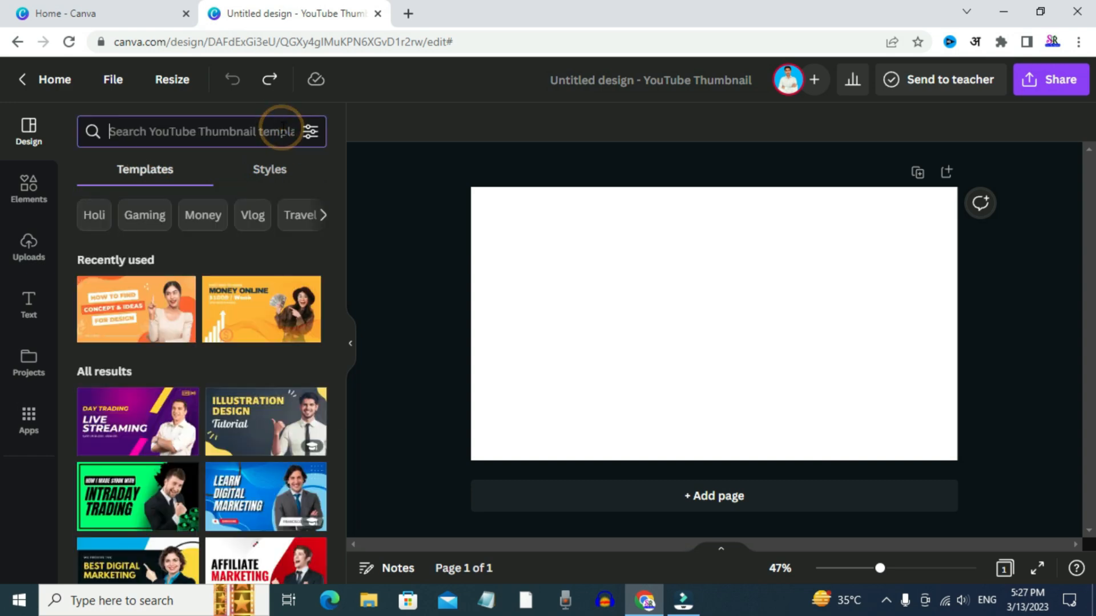
pyautogui.scroll(-5, 266, 291)
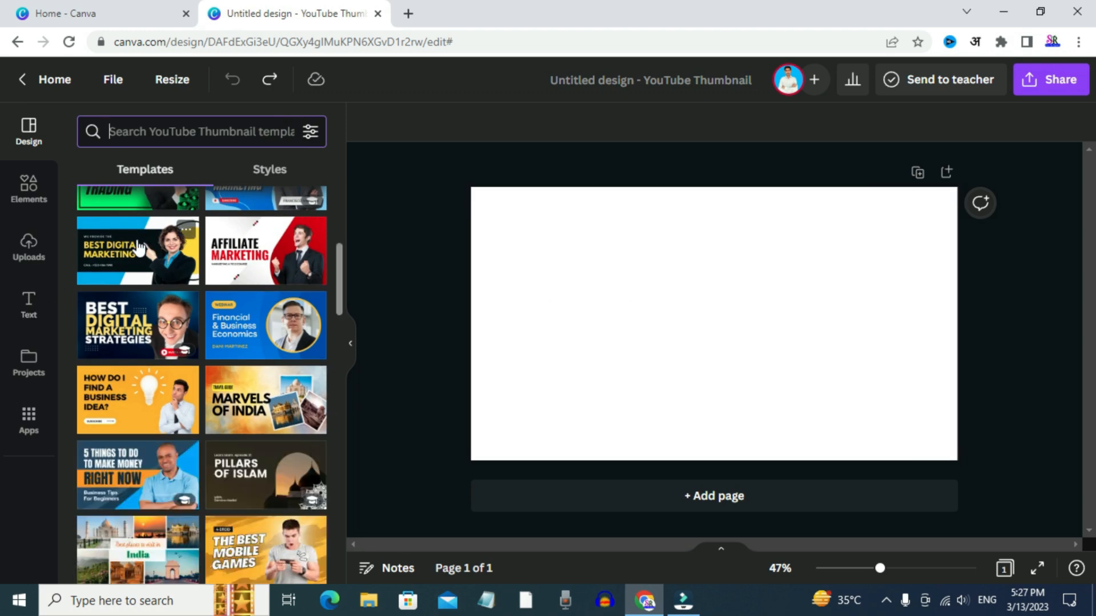
# Search the elements for "money" and look through the graphics, photos, videos and audio offered
pyautogui.click(26, 194)
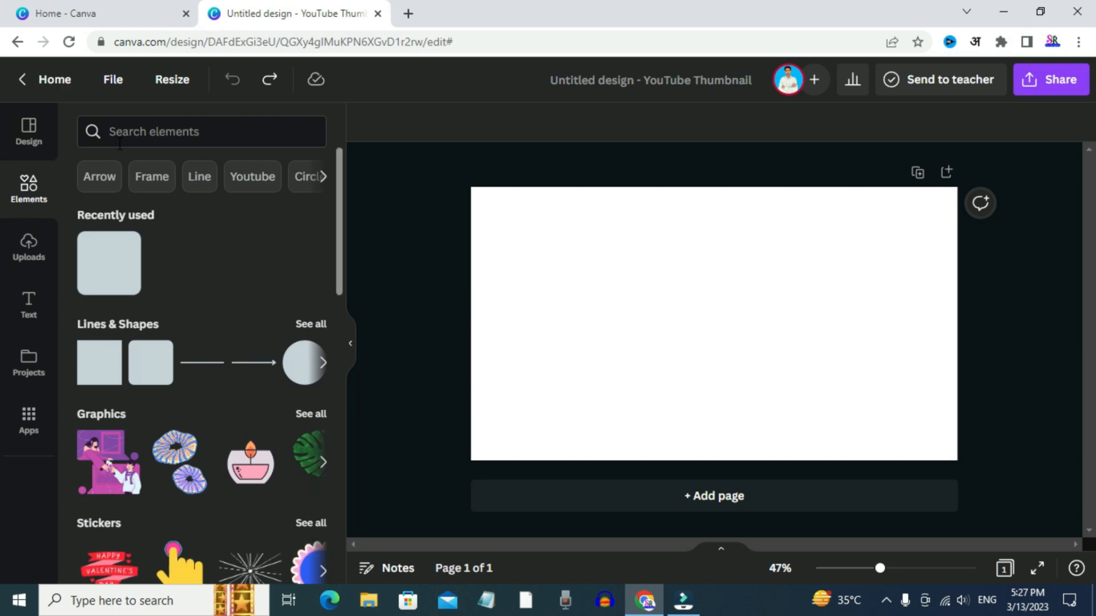
pyautogui.click(134, 131)
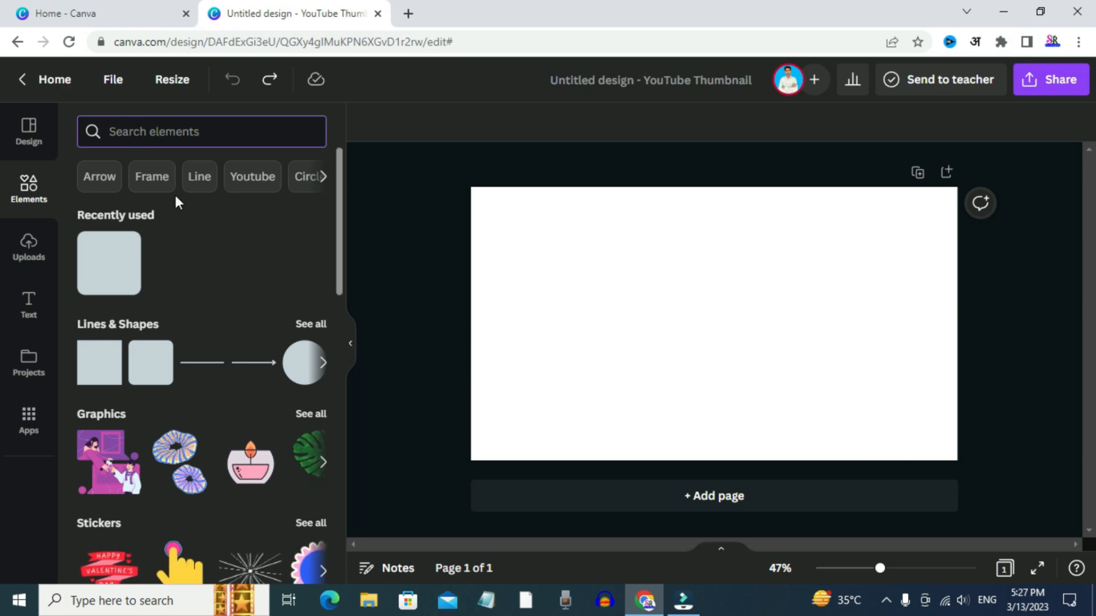
pyautogui.scroll(-4, 192, 262)
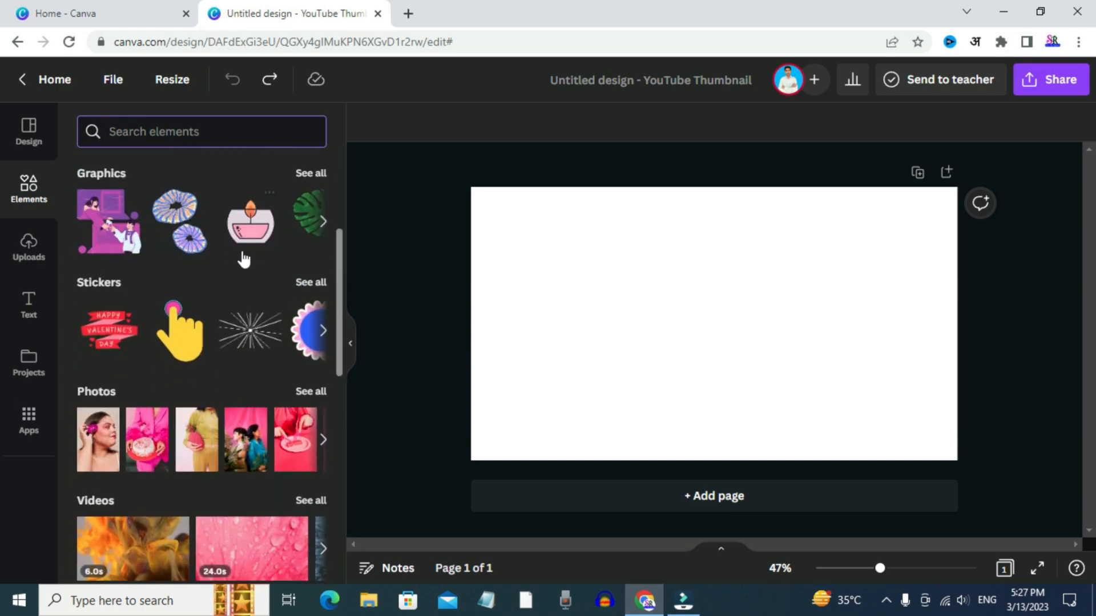
pyautogui.scroll(4, 196, 269)
pyautogui.write('money')
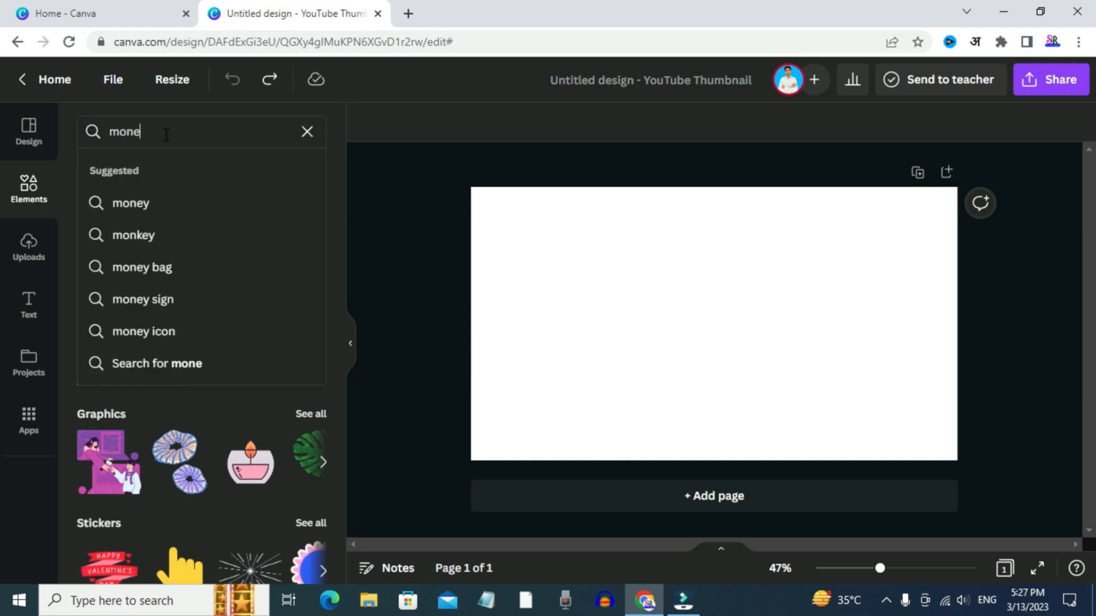
pyautogui.press('Return')
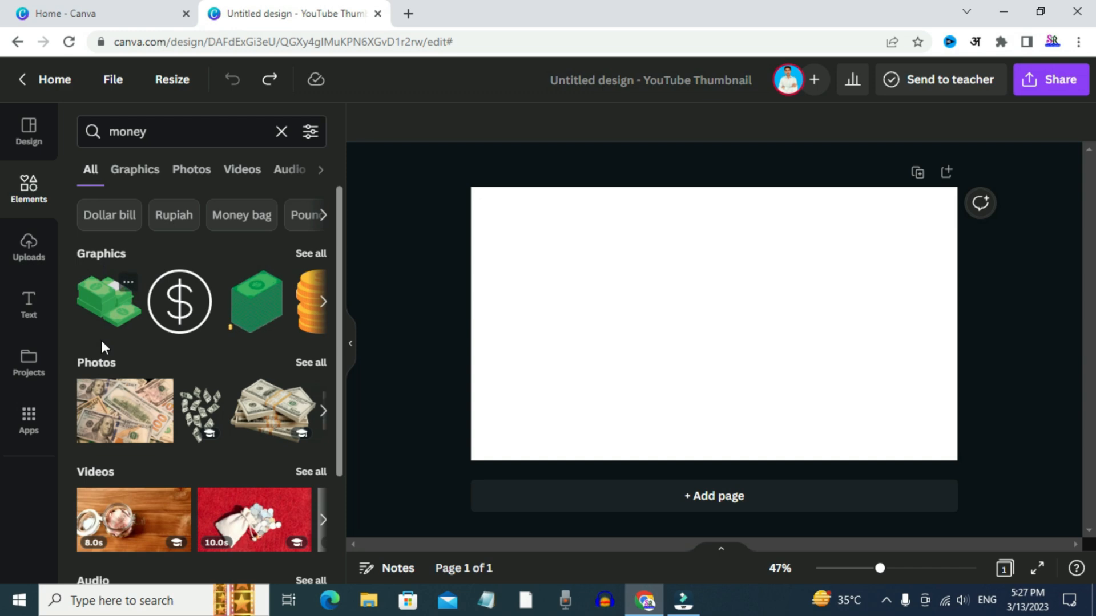
pyautogui.scroll(-3, 119, 467)
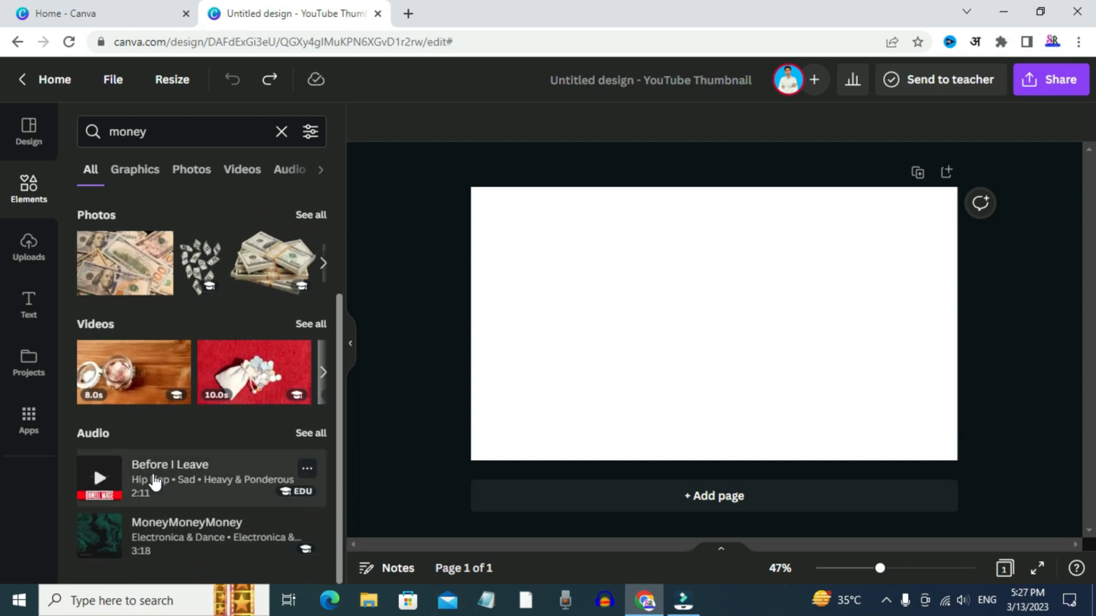
pyautogui.scroll(3, 154, 482)
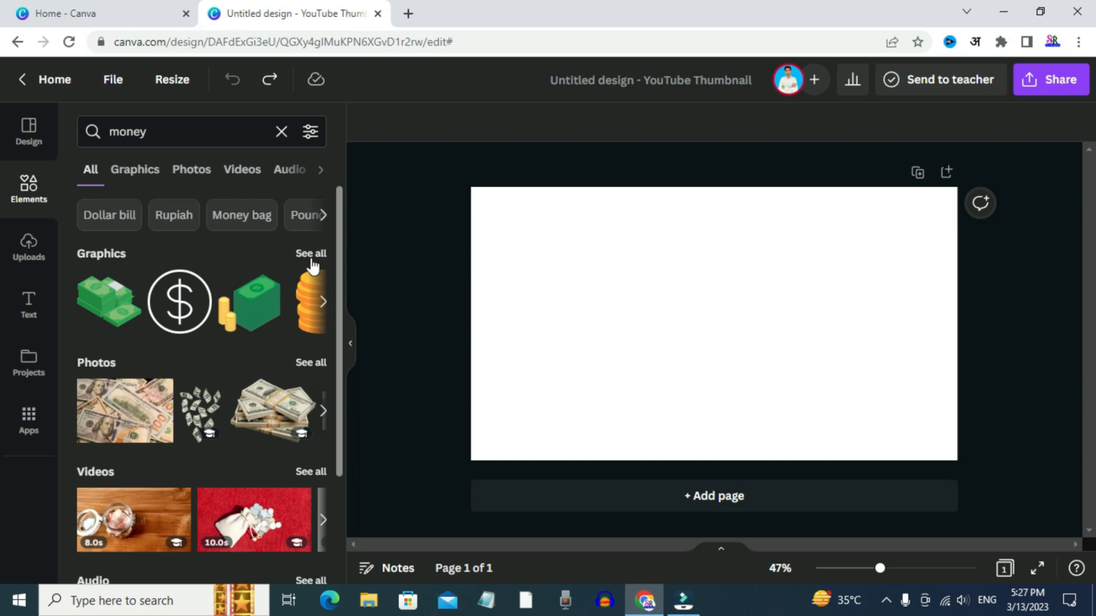
# Add the photo of stacked dollar bundles from the money photos, shrink it and place it left of the page's centre
pyautogui.click(305, 361)
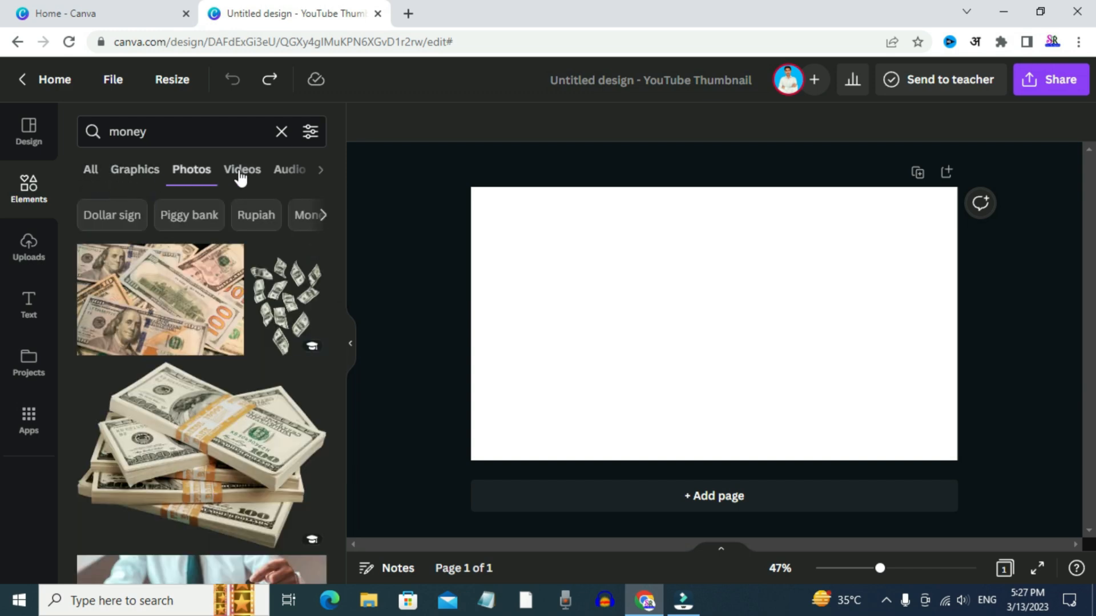
pyautogui.scroll(-2, 187, 393)
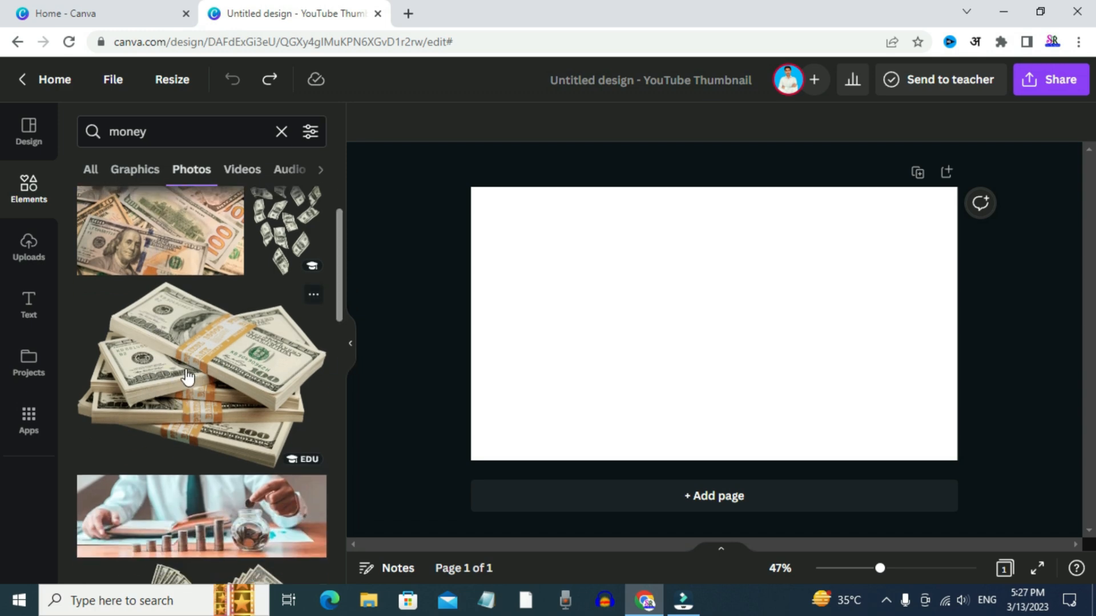
pyautogui.click(187, 377)
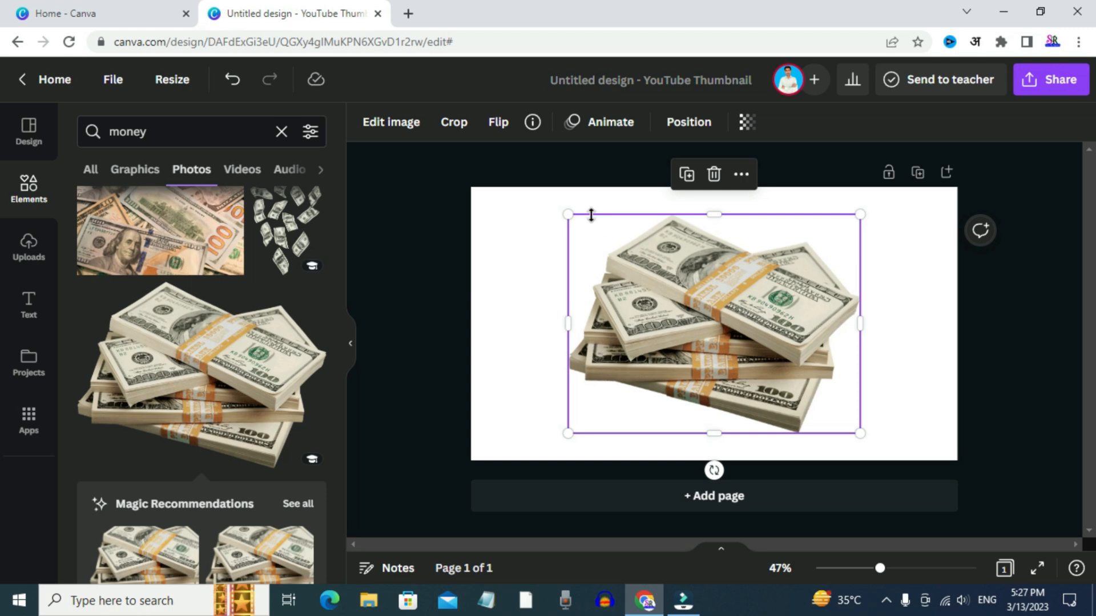
pyautogui.moveTo(568, 214); pyautogui.dragTo(669, 288)
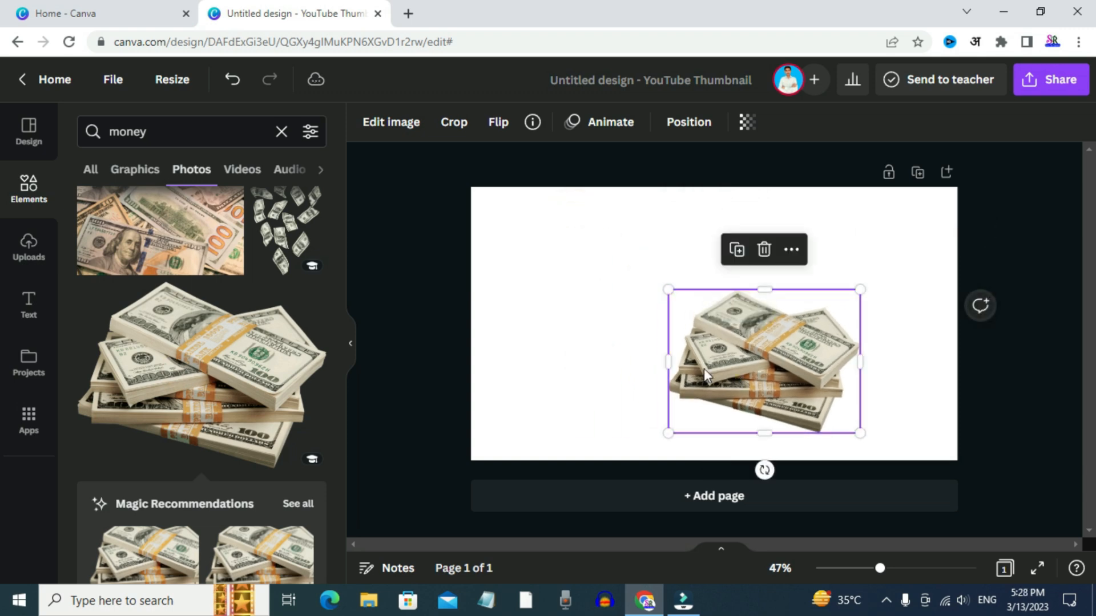
pyautogui.moveTo(734, 377); pyautogui.dragTo(612, 330)
pyautogui.moveTo(546, 244); pyautogui.dragTo(548, 244)
pyautogui.moveTo(643, 244)
pyautogui.mouseDown()
pyautogui.moveTo(642, 222)
pyautogui.moveTo(644, 259)
pyautogui.mouseUp()
pyautogui.hotkey('ctrl', 'z')
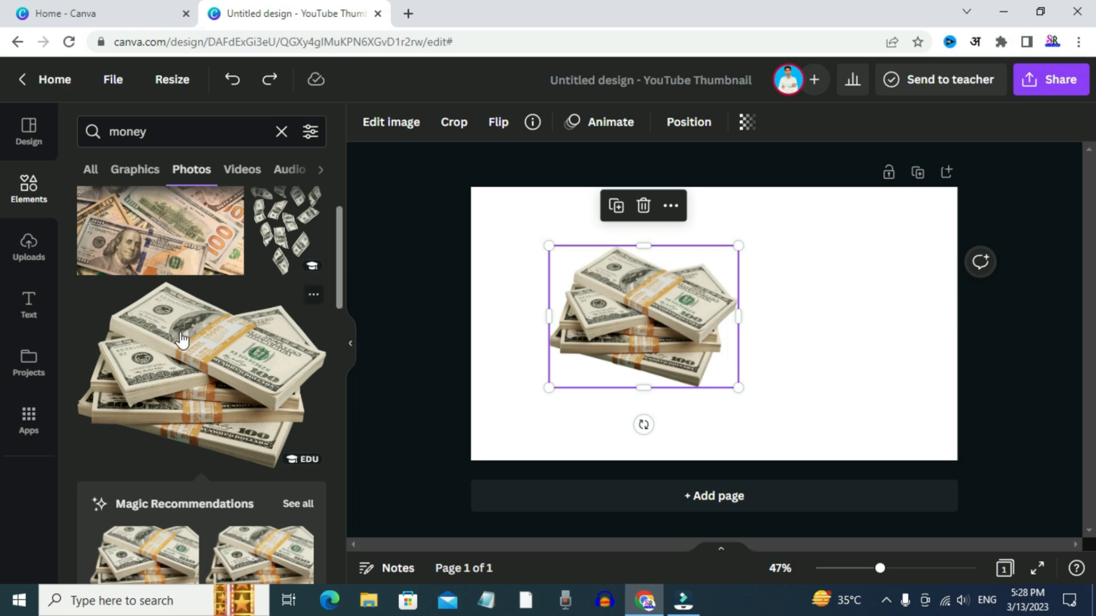
# Add the photo of a hand holding fanned dollar bills, and shrink it into the page's lower-left corner
pyautogui.scroll(-4, 193, 368)
pyautogui.scroll(6, 220, 360)
pyautogui.scroll(-10, 220, 360)
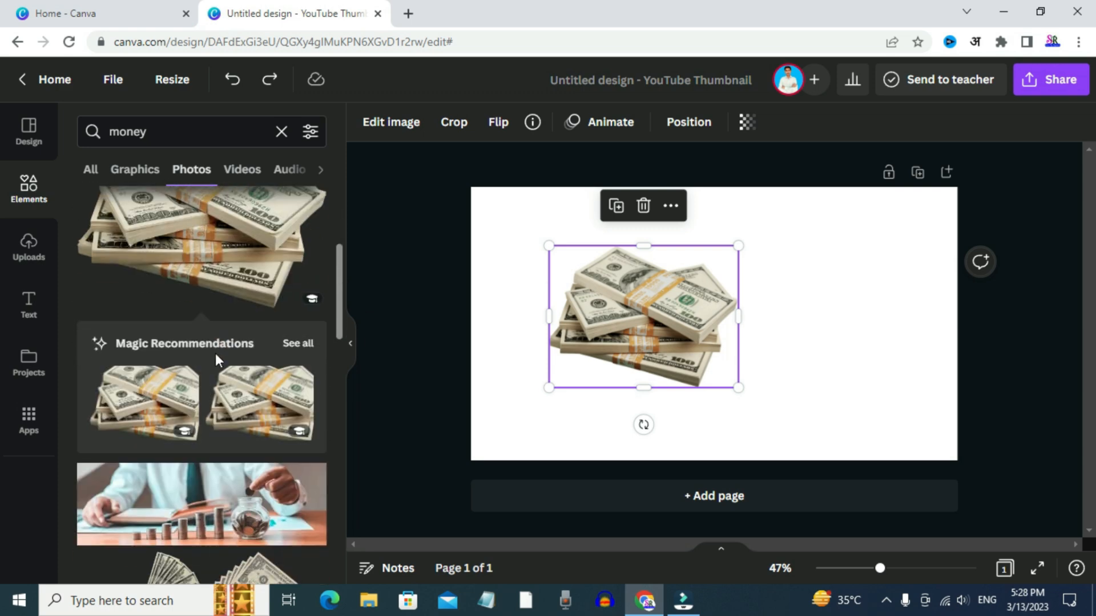
pyautogui.click(155, 356)
pyautogui.moveTo(868, 322); pyautogui.dragTo(766, 367)
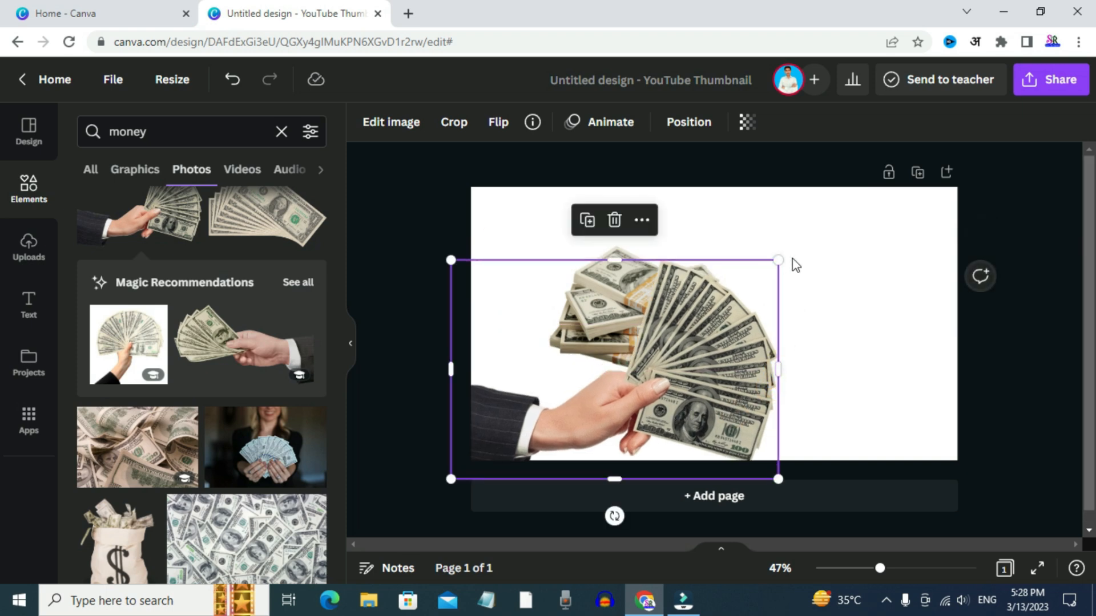
pyautogui.moveTo(781, 263); pyautogui.dragTo(617, 368)
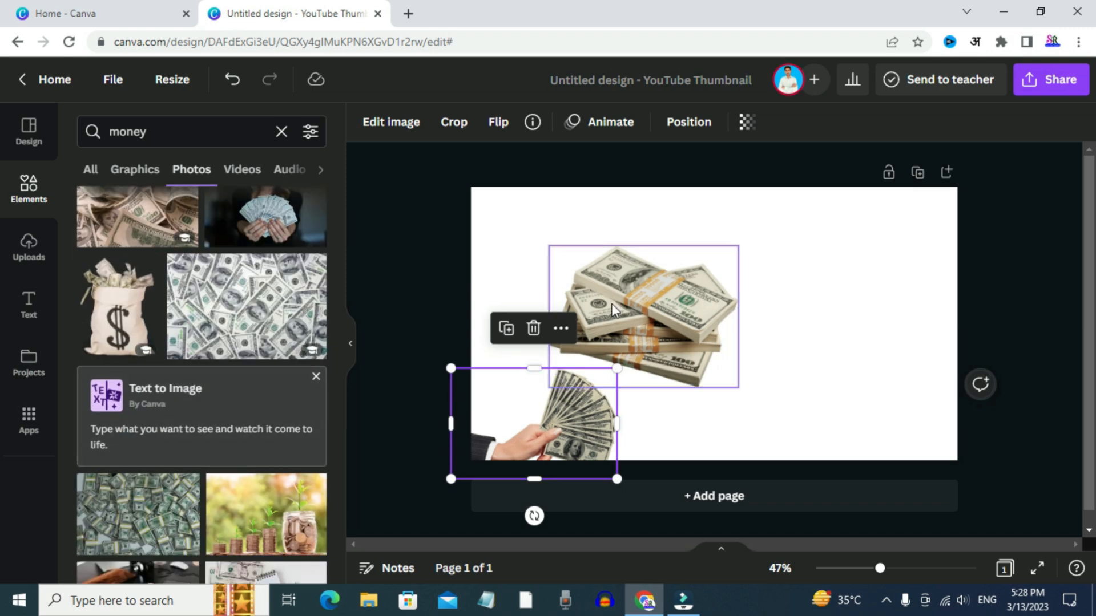
# Add the green money bag with a dollar sign from the money graphics and move it to the page's right side
pyautogui.scroll(10, 156, 321)
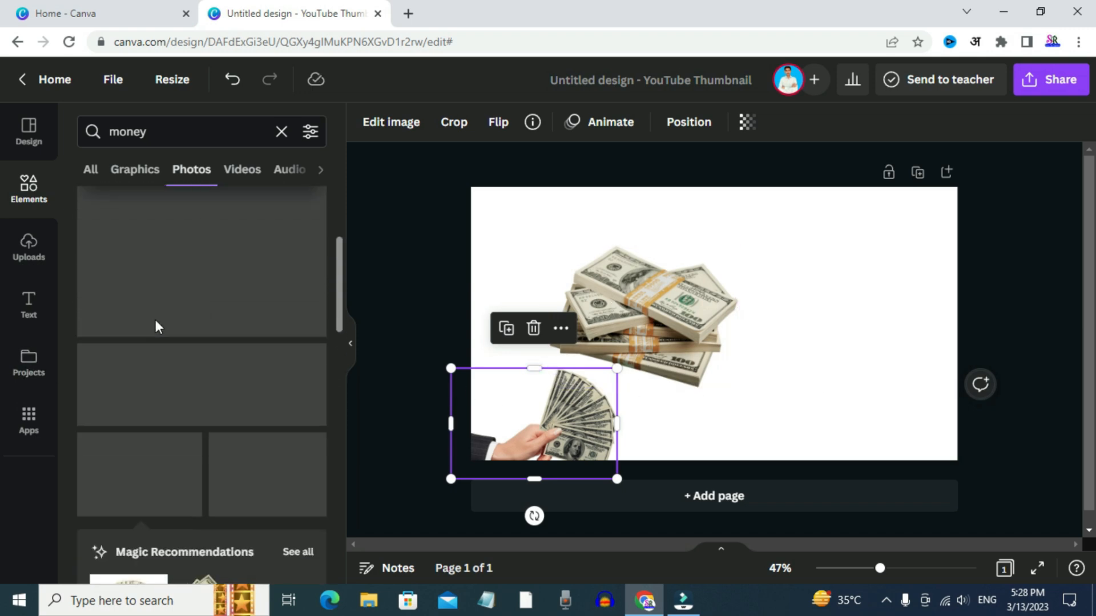
pyautogui.click(142, 171)
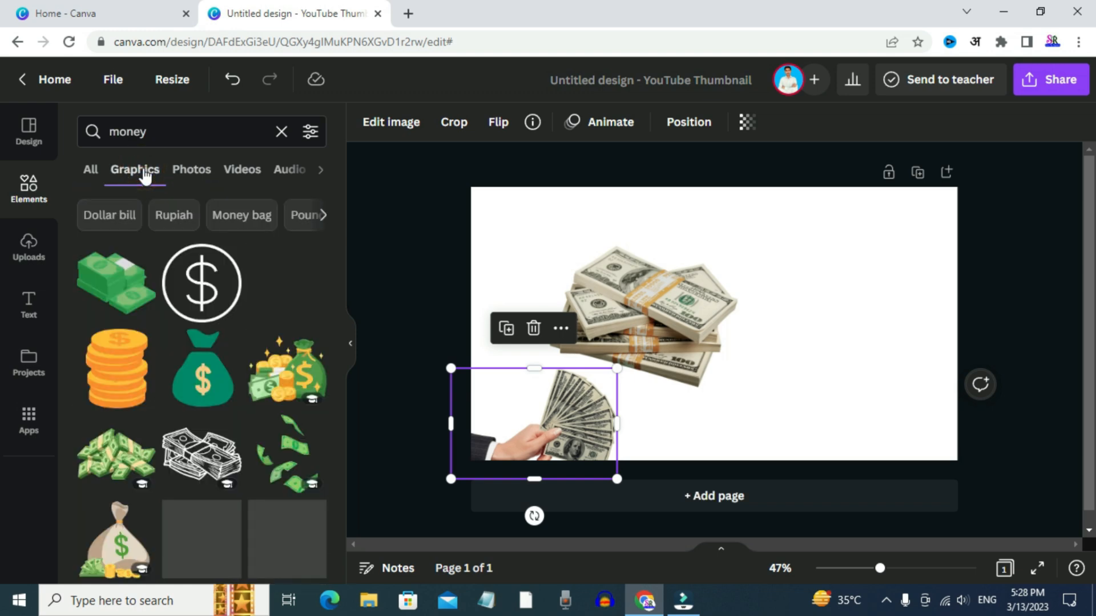
pyautogui.click(190, 371)
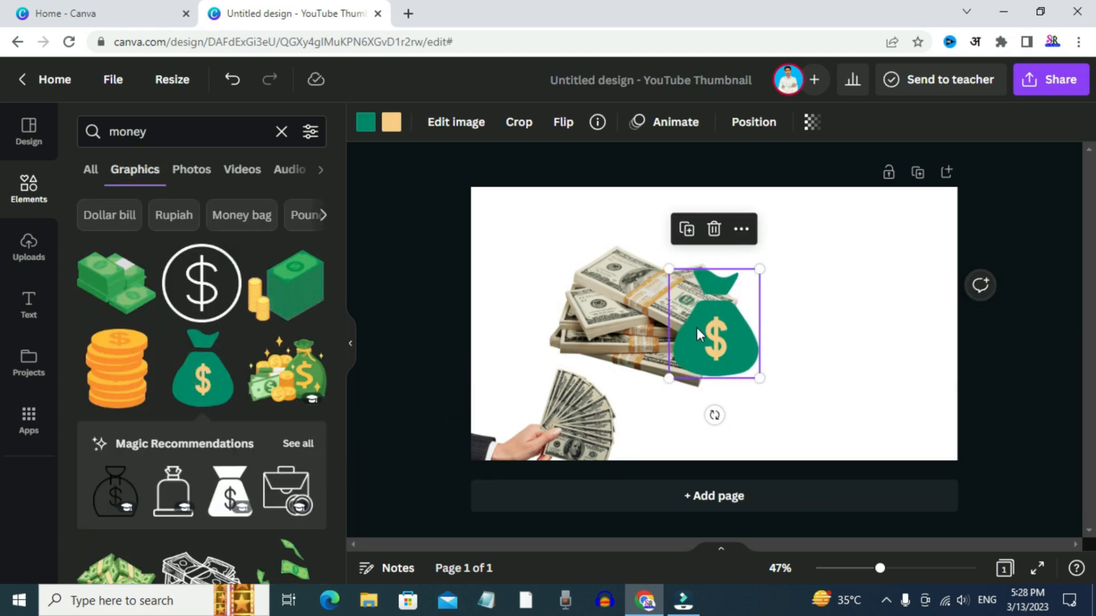
pyautogui.moveTo(696, 328); pyautogui.dragTo(821, 308)
pyautogui.scroll(-5, 204, 358)
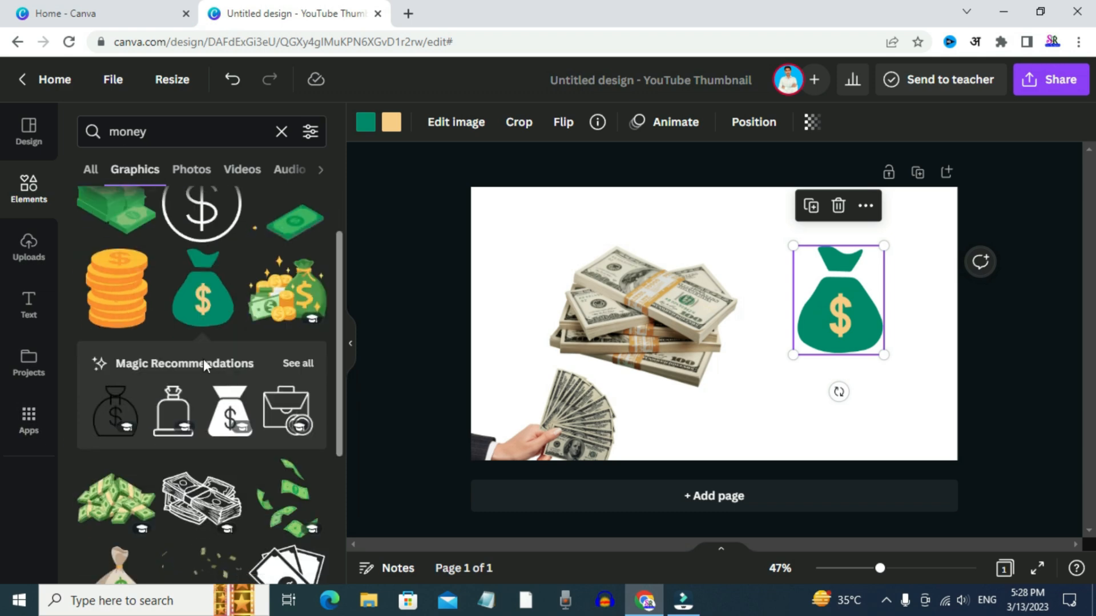
pyautogui.scroll(-2, 200, 377)
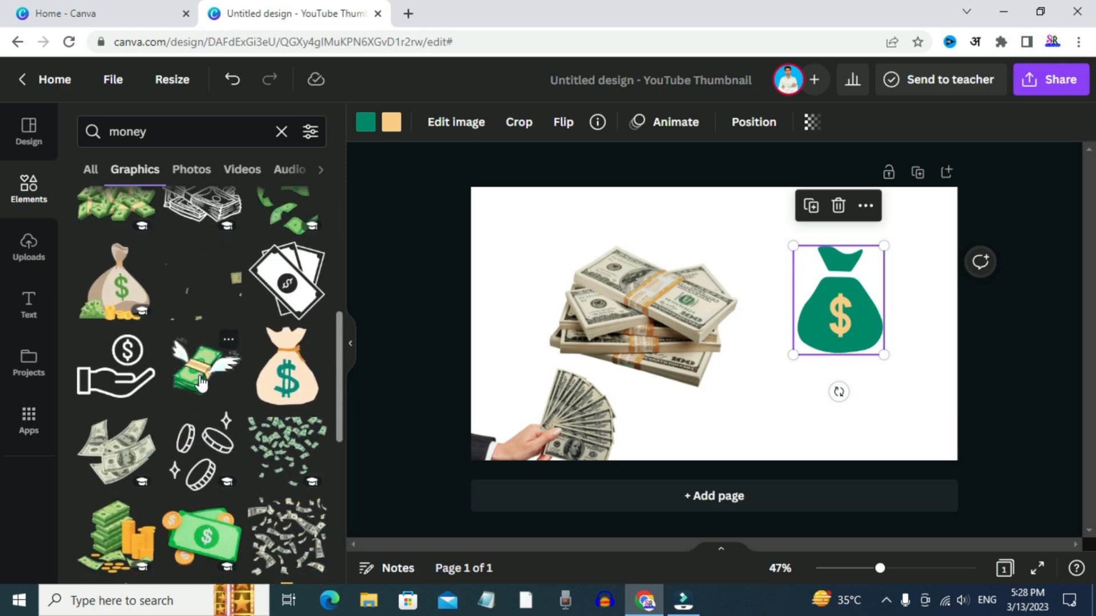
# Try the winged cash bundle graphic on the page at a reduced size and remove it again
pyautogui.click(199, 381)
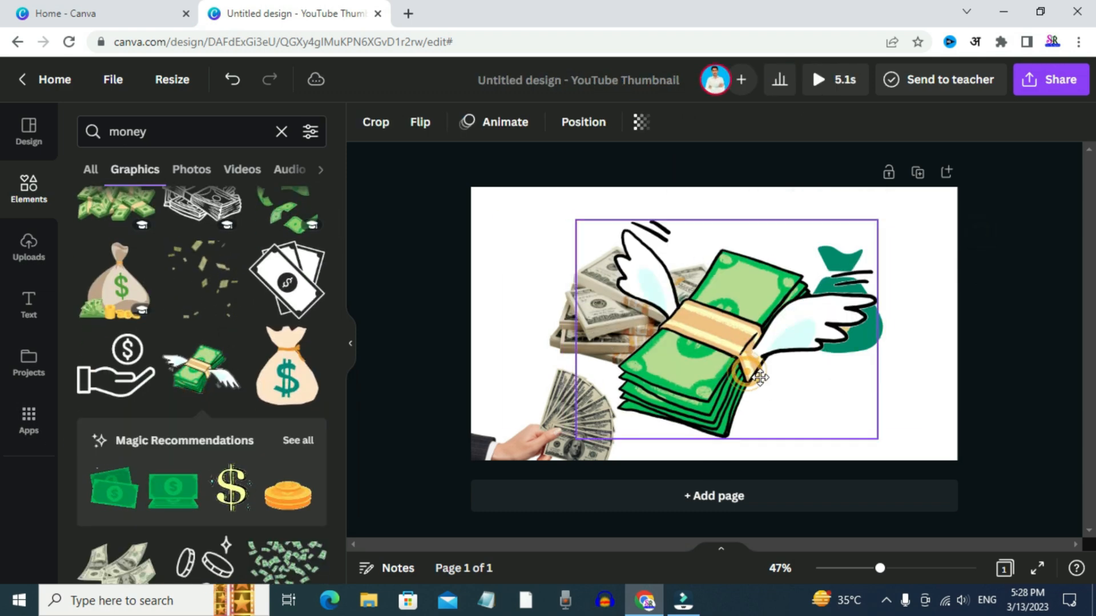
pyautogui.moveTo(748, 372); pyautogui.dragTo(760, 377)
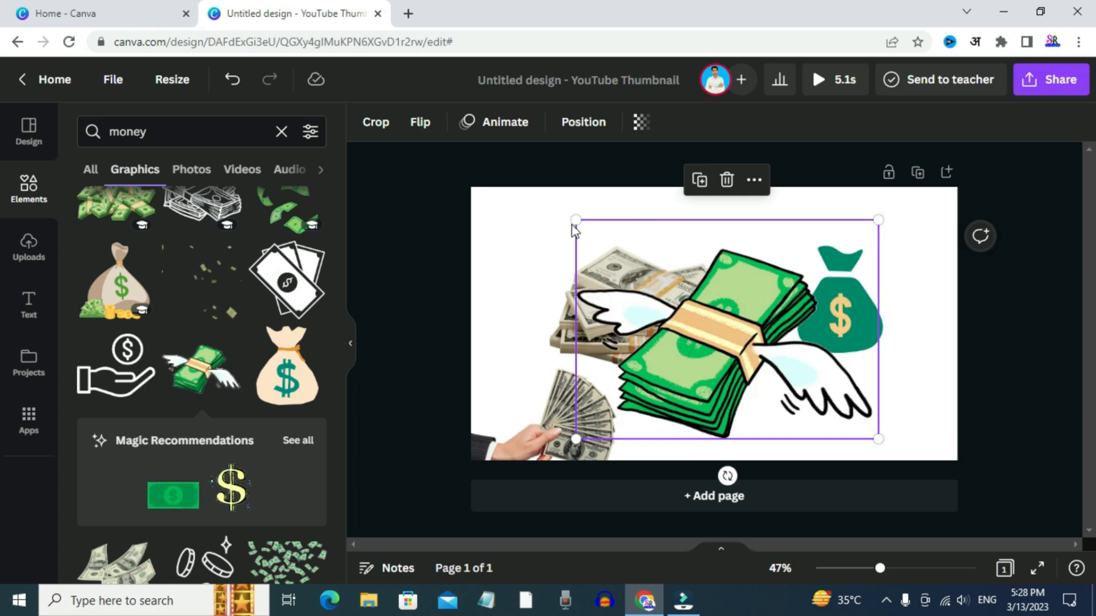
pyautogui.moveTo(576, 220); pyautogui.dragTo(727, 330)
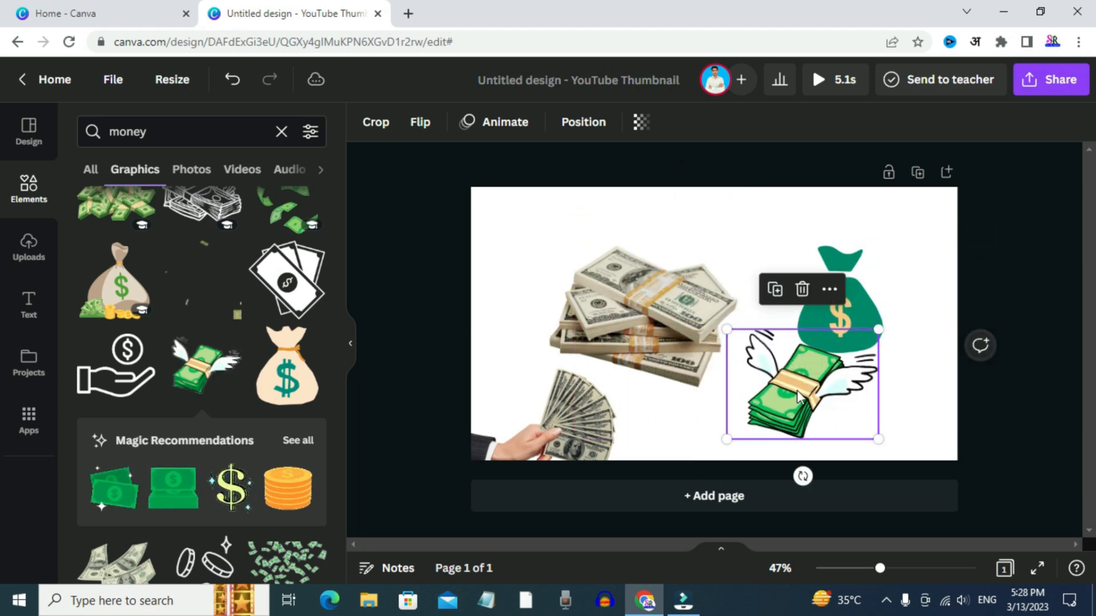
pyautogui.press('Delete')
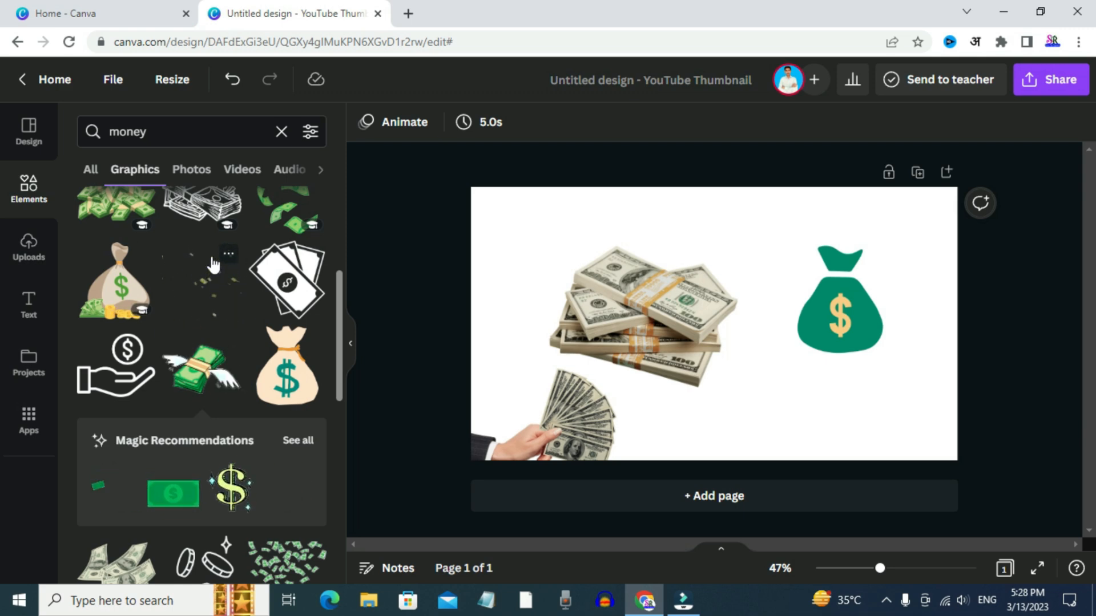
# Upload the "gadisar lake jaisalmer" image from the Downloads folder and place it slightly reduced on the page
pyautogui.click(27, 251)
pyautogui.click(211, 172)
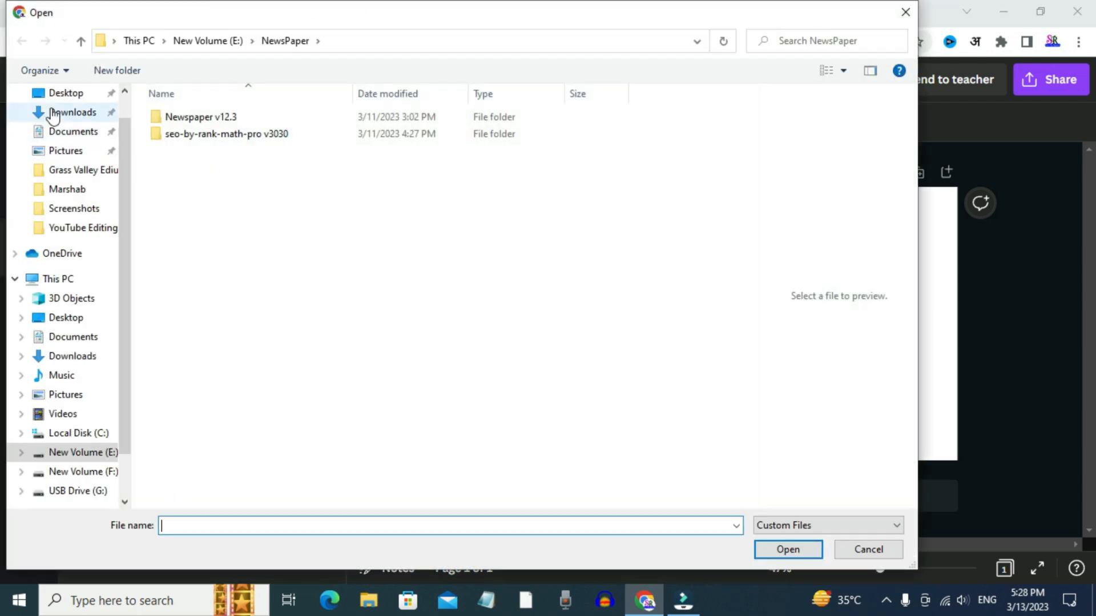
pyautogui.click(53, 113)
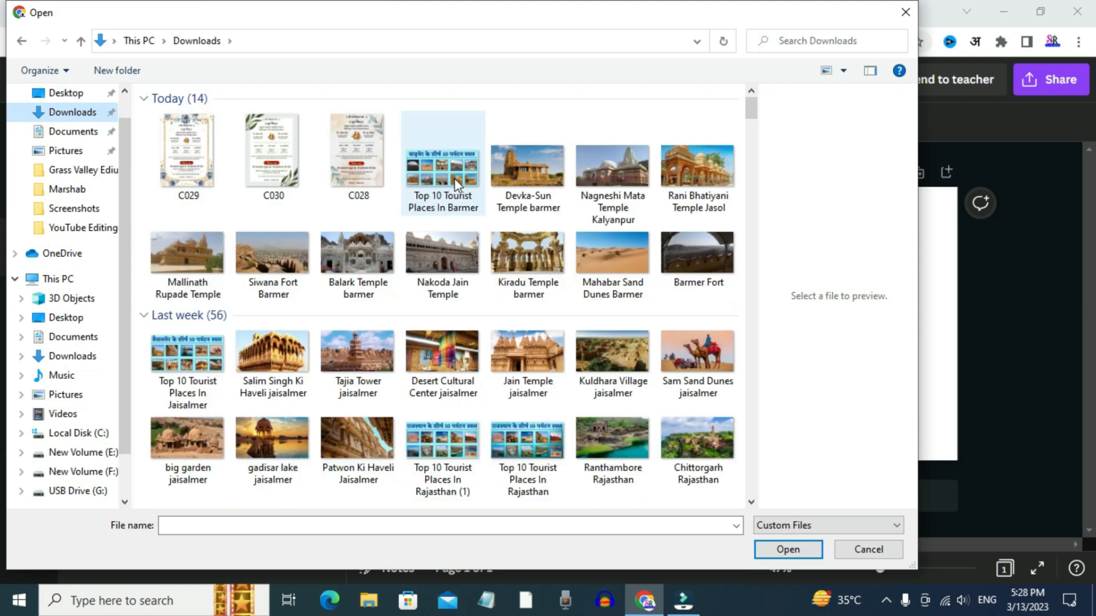
pyautogui.click(273, 442)
pyautogui.click(788, 549)
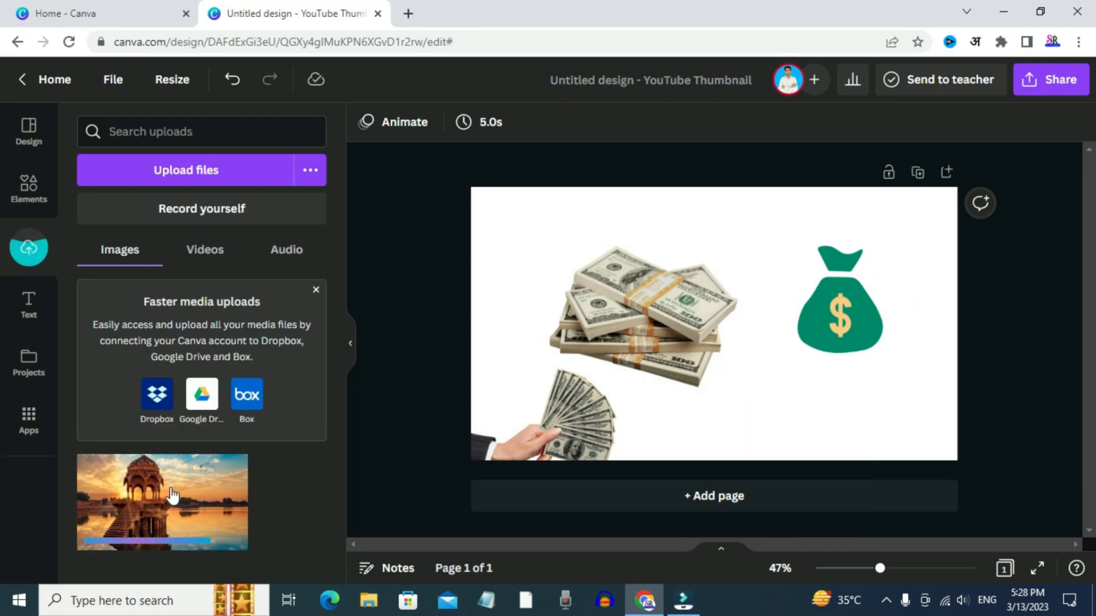
pyautogui.click(173, 496)
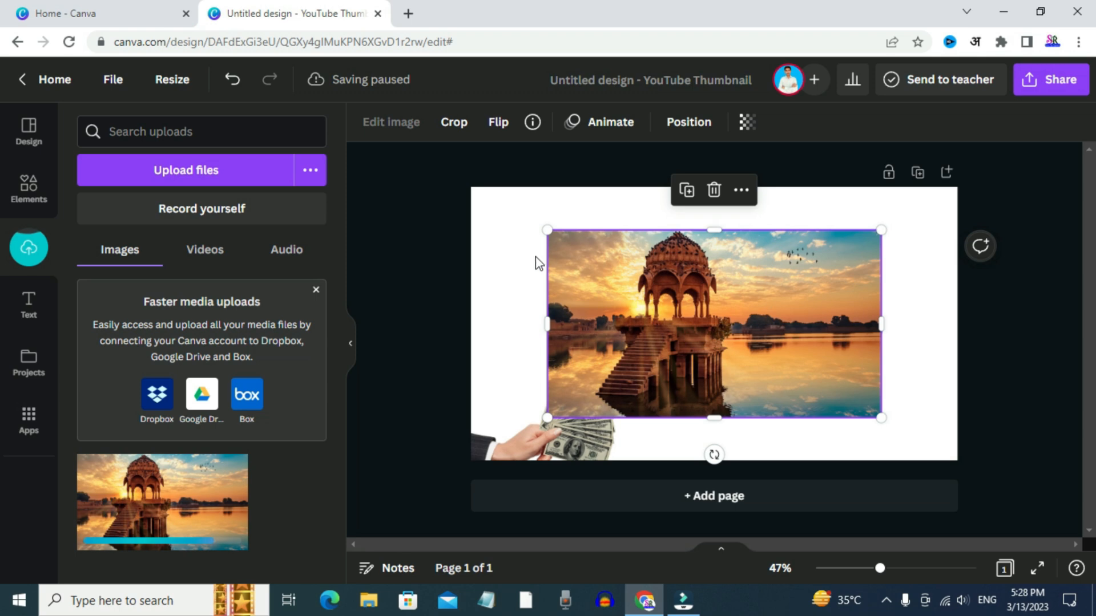
pyautogui.moveTo(570, 238); pyautogui.dragTo(557, 256)
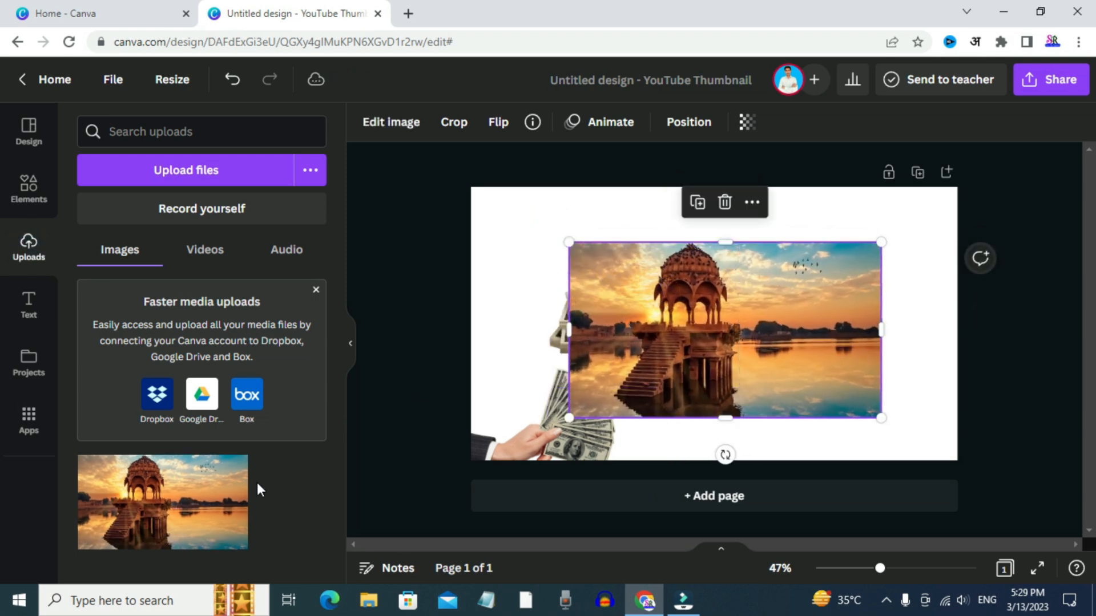
# Add a heading below the lake photo and change its text to "Add adfgsdhdasfgu"
pyautogui.click(28, 311)
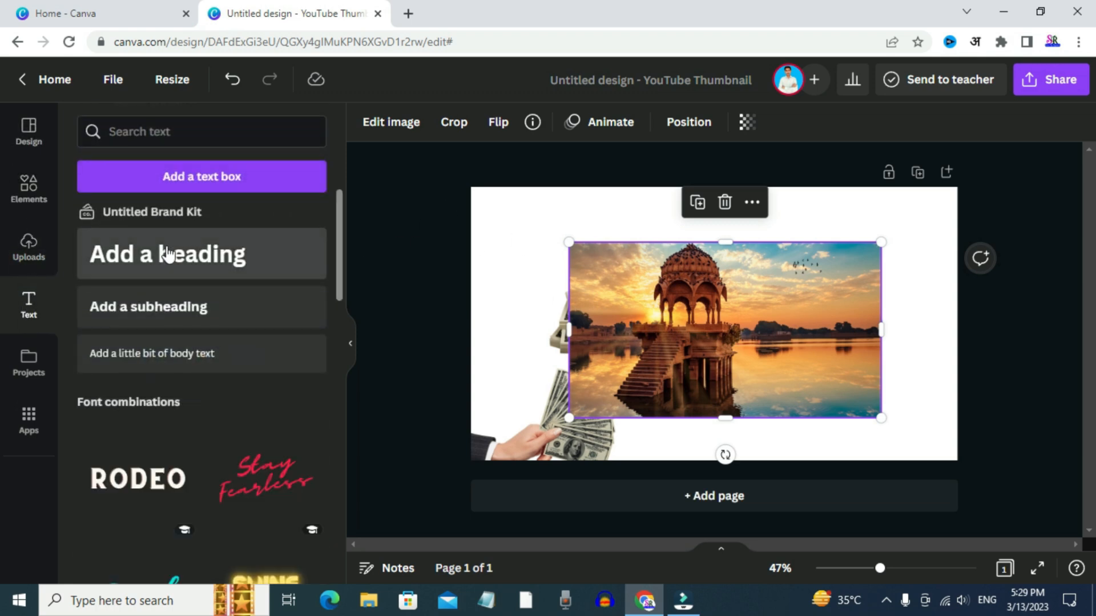
pyautogui.click(211, 268)
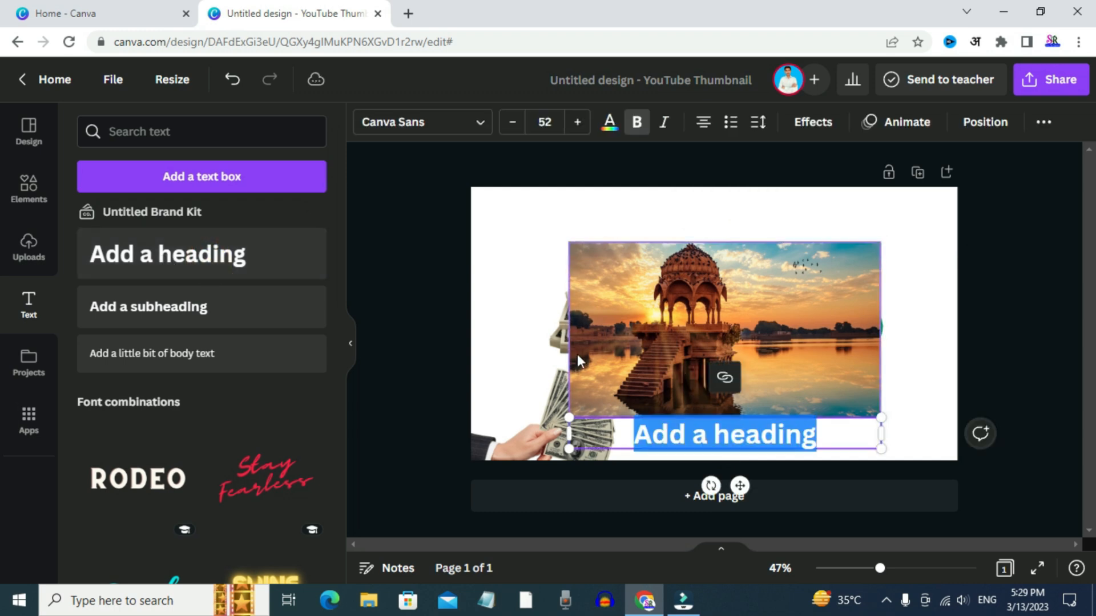
pyautogui.click(774, 434)
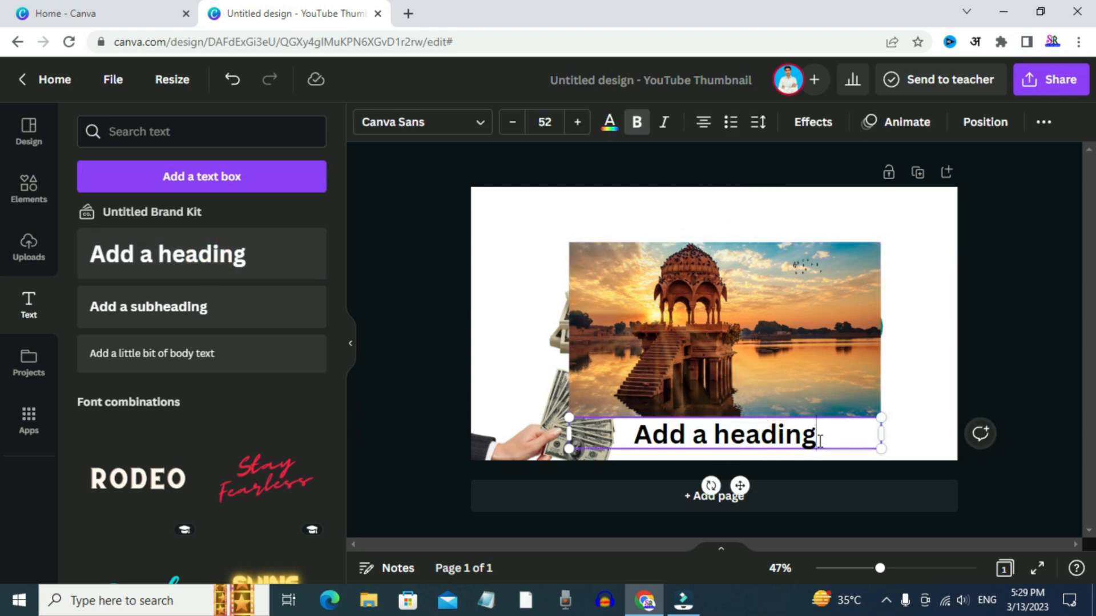
pyautogui.press('BackSpace')
pyautogui.press('BackSpace')
pyautogui.press('BackSpace')
pyautogui.press('BackSpace')
pyautogui.press('BackSpace')
pyautogui.press('BackSpace')
pyautogui.press('BackSpace')
pyautogui.press('BackSpace')
pyautogui.write('df')
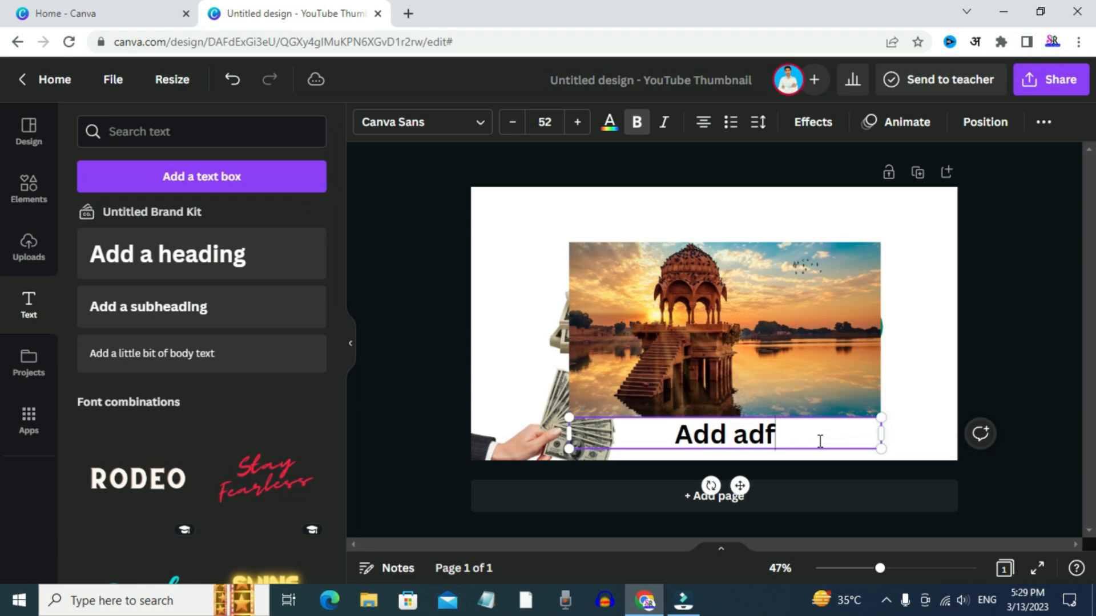
pyautogui.write('gsdhdasfgu')
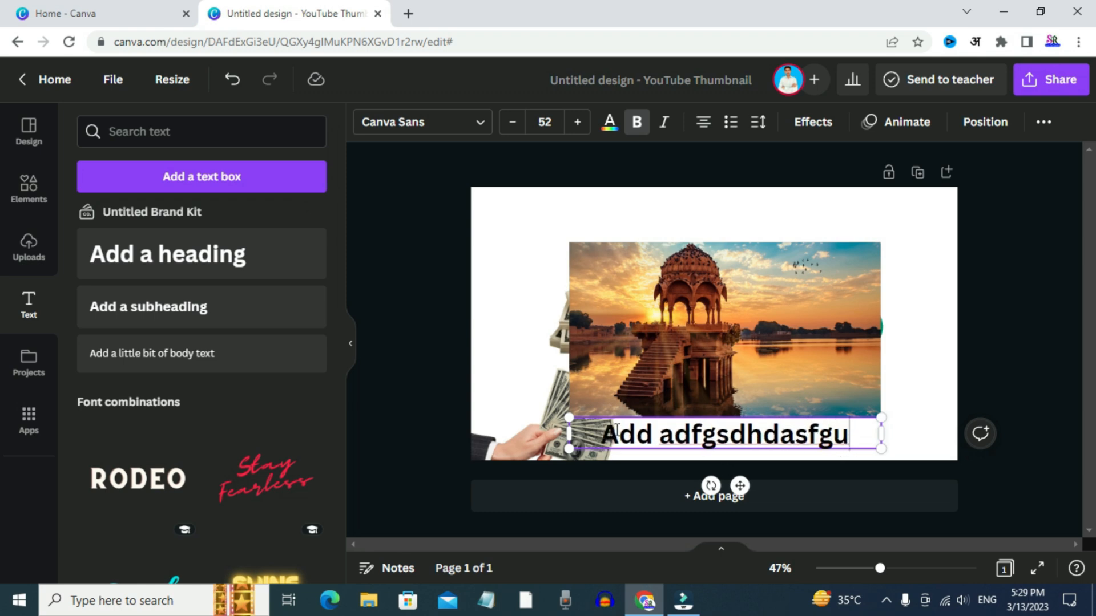
pyautogui.click(634, 456)
pyautogui.click(680, 427)
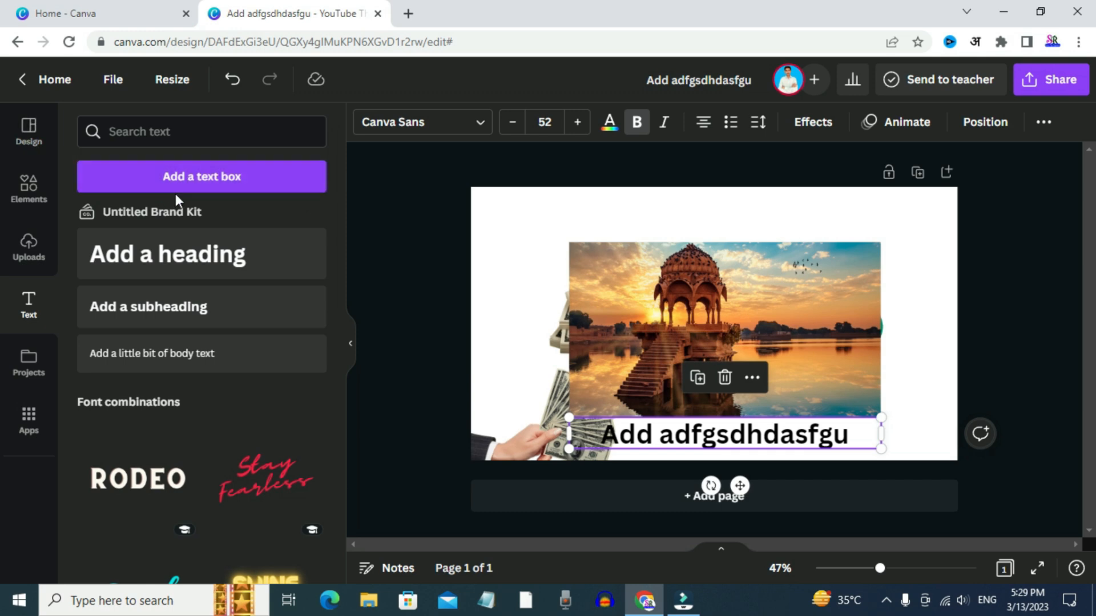
pyautogui.click(29, 136)
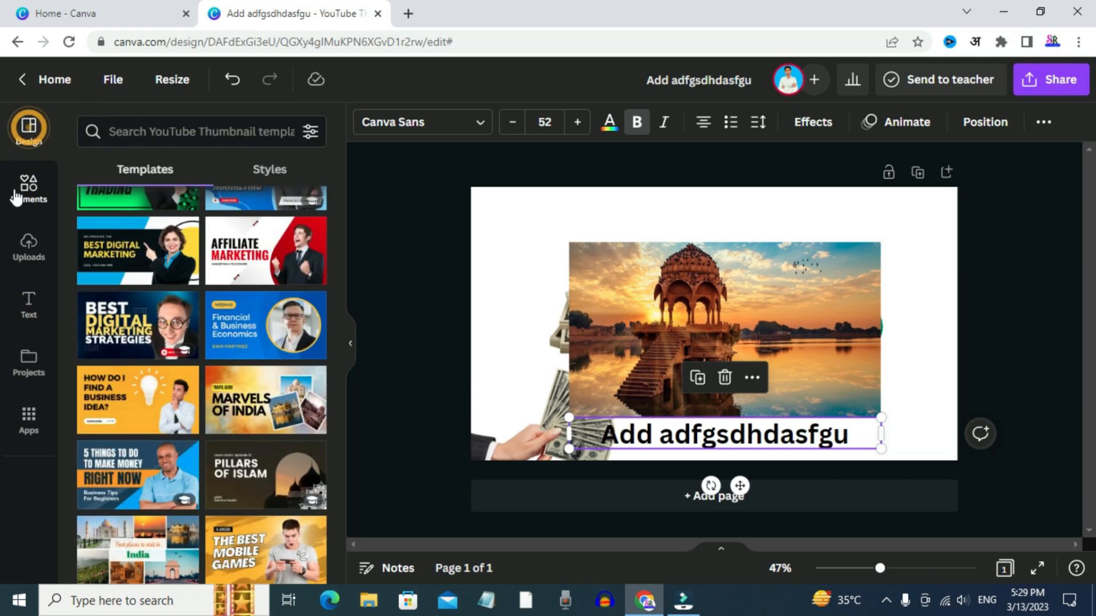
pyautogui.click(29, 189)
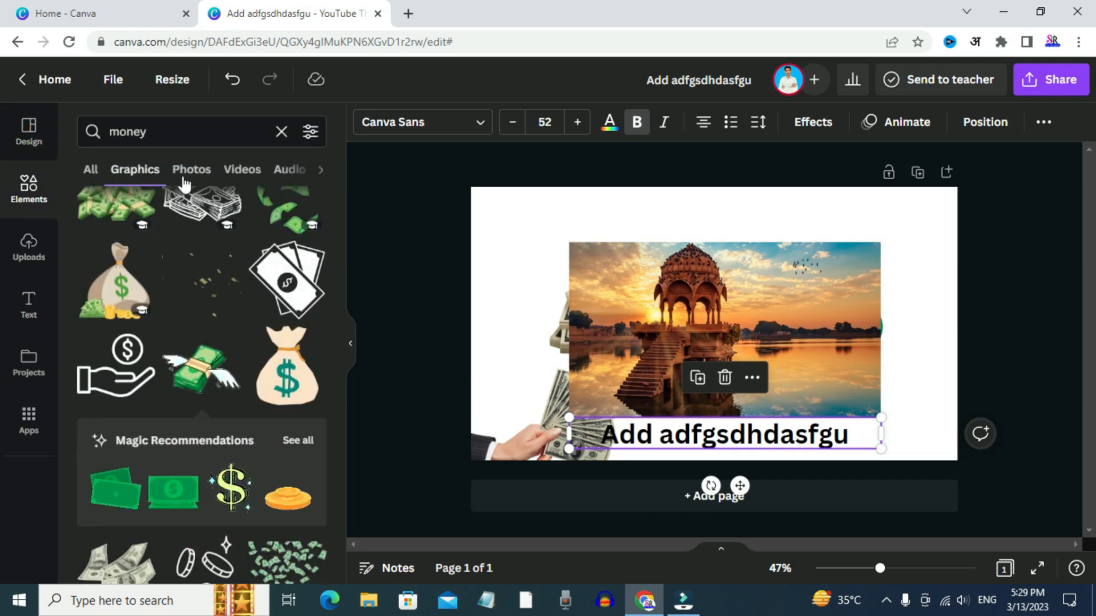
pyautogui.click(24, 251)
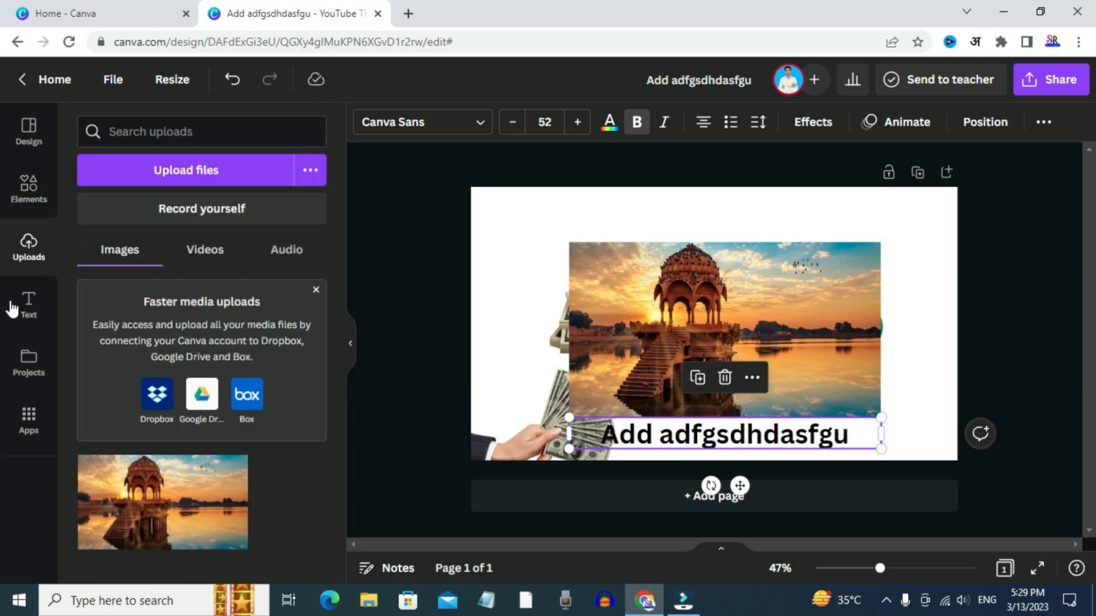
# Try the pink neon "GLOW" font combination on the page and remove it again
pyautogui.click(24, 313)
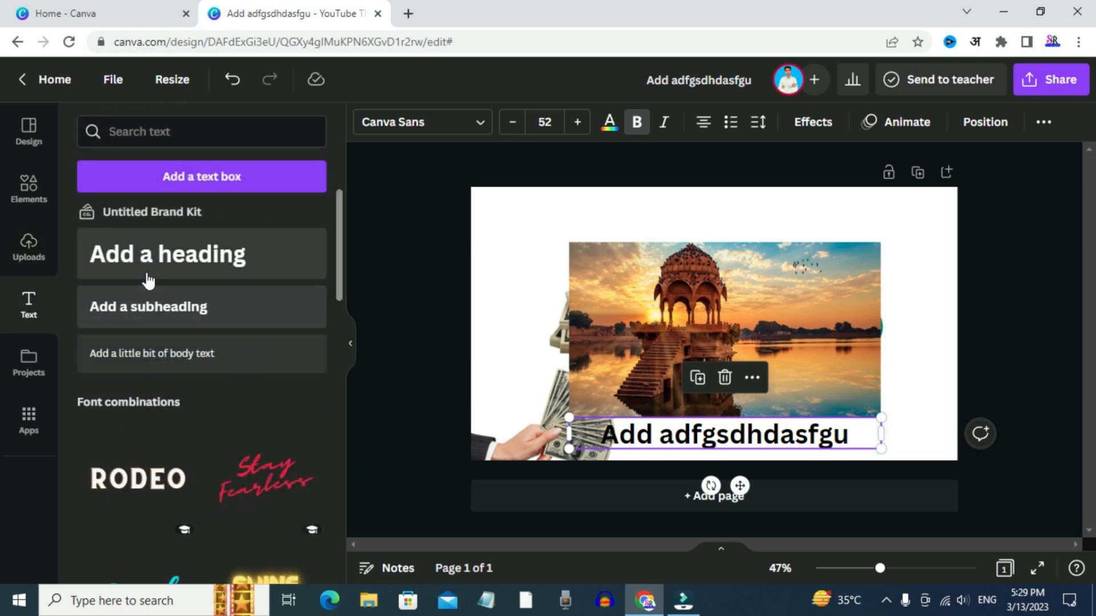
pyautogui.scroll(-10, 207, 414)
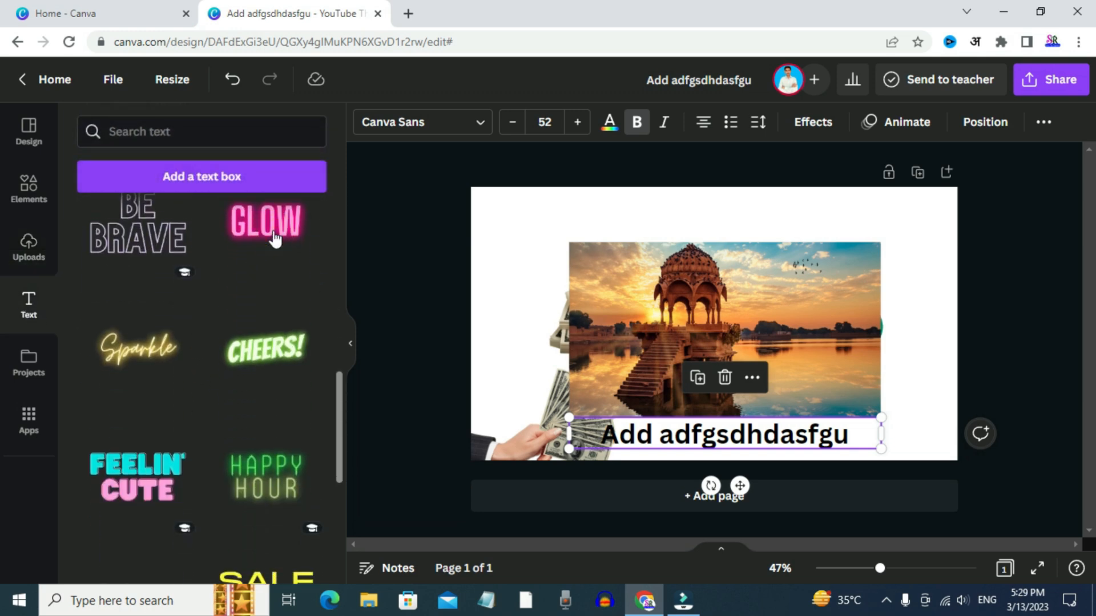
pyautogui.click(274, 239)
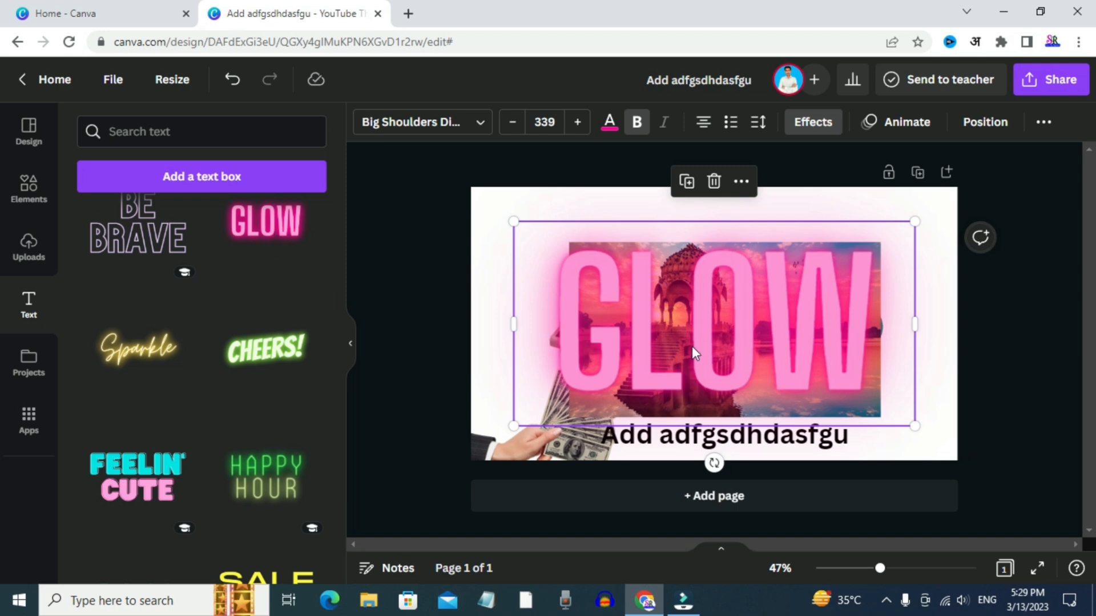
pyautogui.scroll(-8, 128, 411)
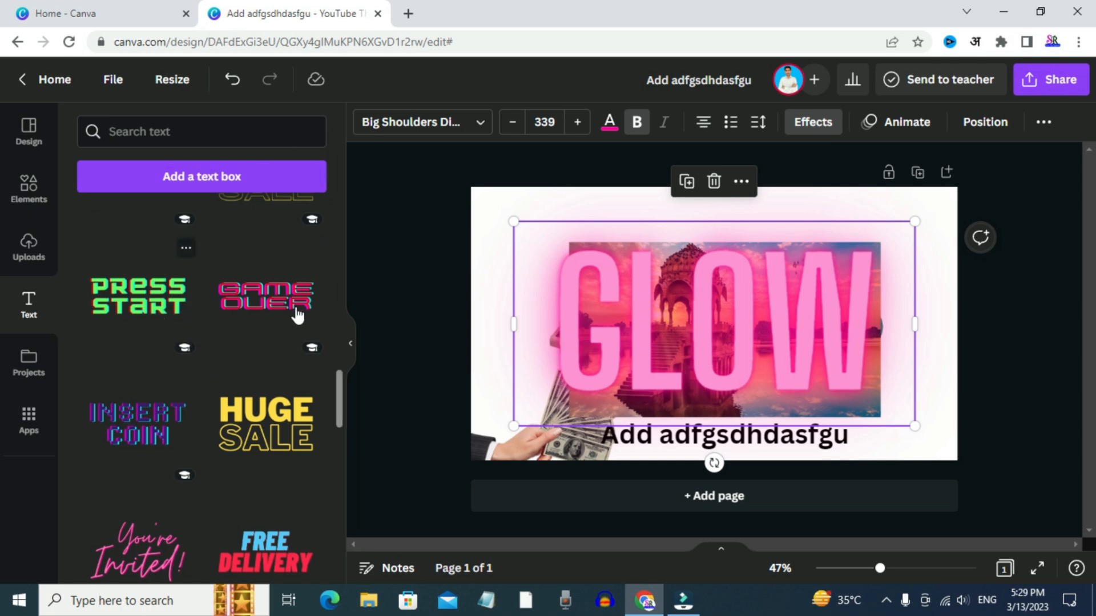
pyautogui.click(713, 182)
# Clear the page by deleting the lake photo, the dollar bundles, the hand with bills, the heading and the money bag
pyautogui.click(621, 324)
pyautogui.press('Delete')
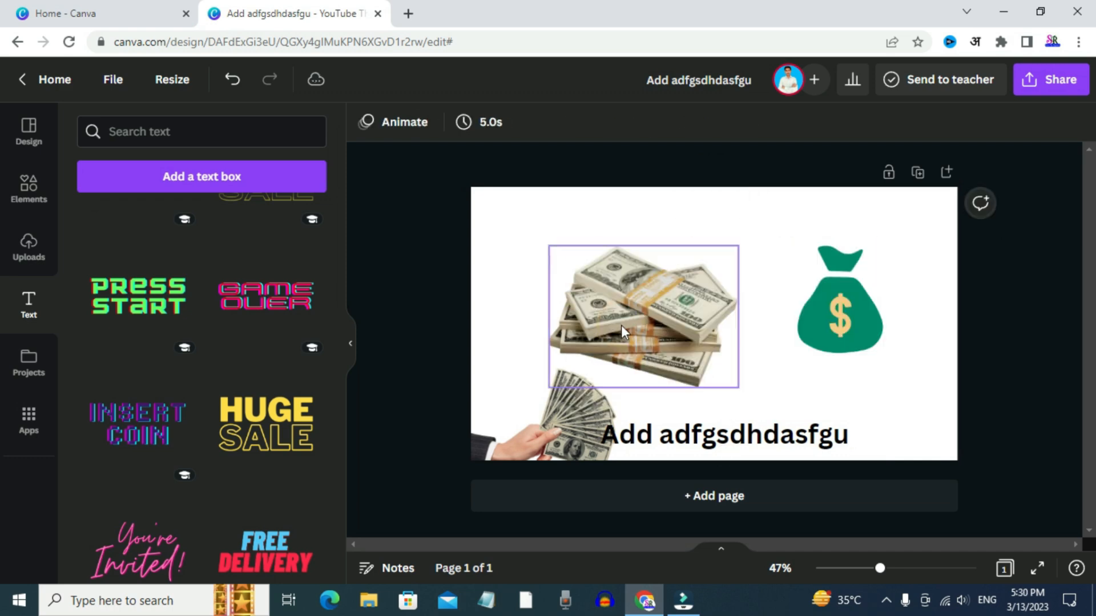
pyautogui.click(642, 321)
pyautogui.press('Delete')
pyautogui.click(573, 411)
pyautogui.press('Delete')
pyautogui.click(680, 432)
pyautogui.press('Delete')
pyautogui.click(824, 303)
pyautogui.press('Delete')
pyautogui.scroll(15, 215, 403)
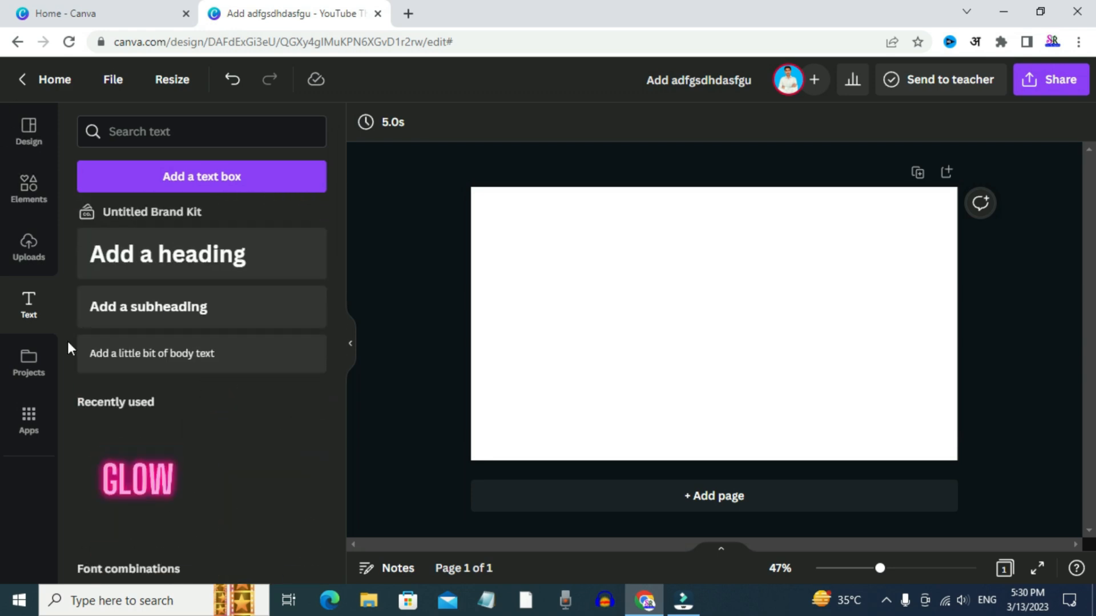
# Replace the "money" element search with "lions" and show all matching photos
pyautogui.click(29, 194)
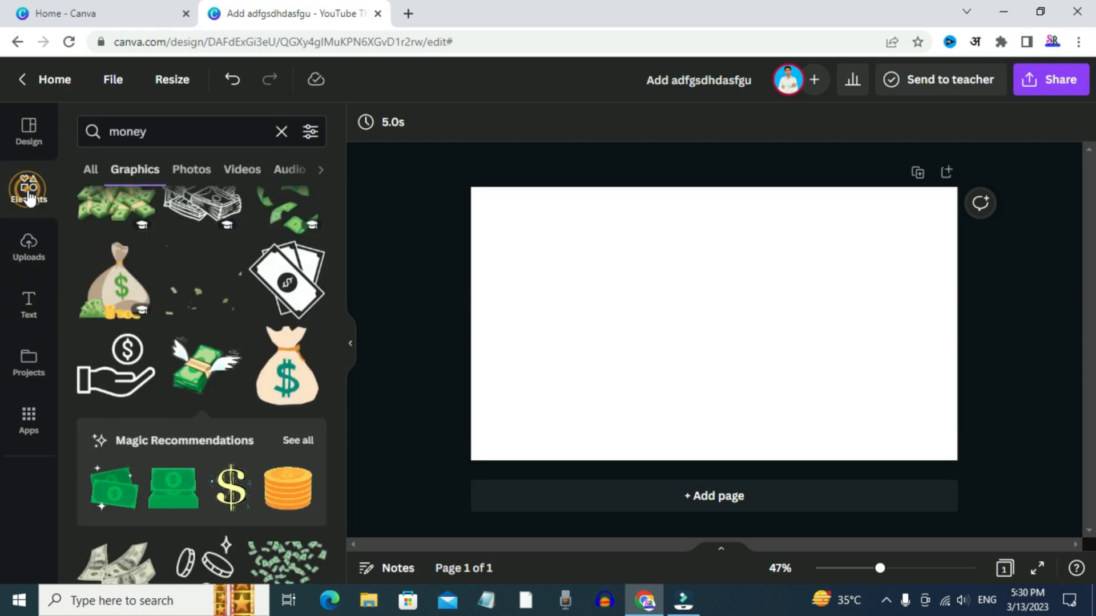
pyautogui.click(282, 132)
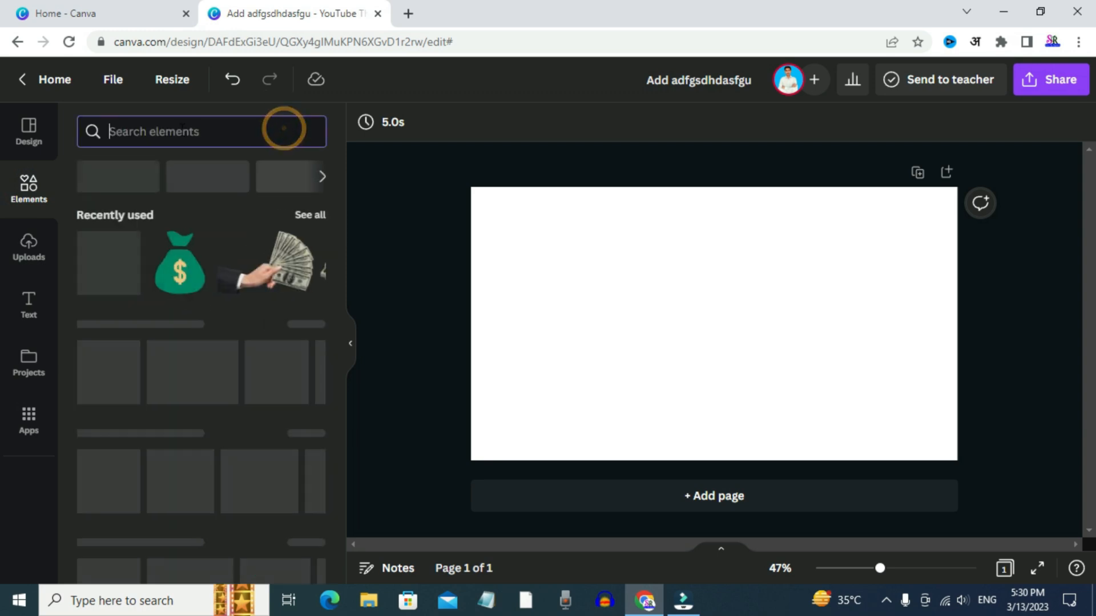
pyautogui.write('lion')
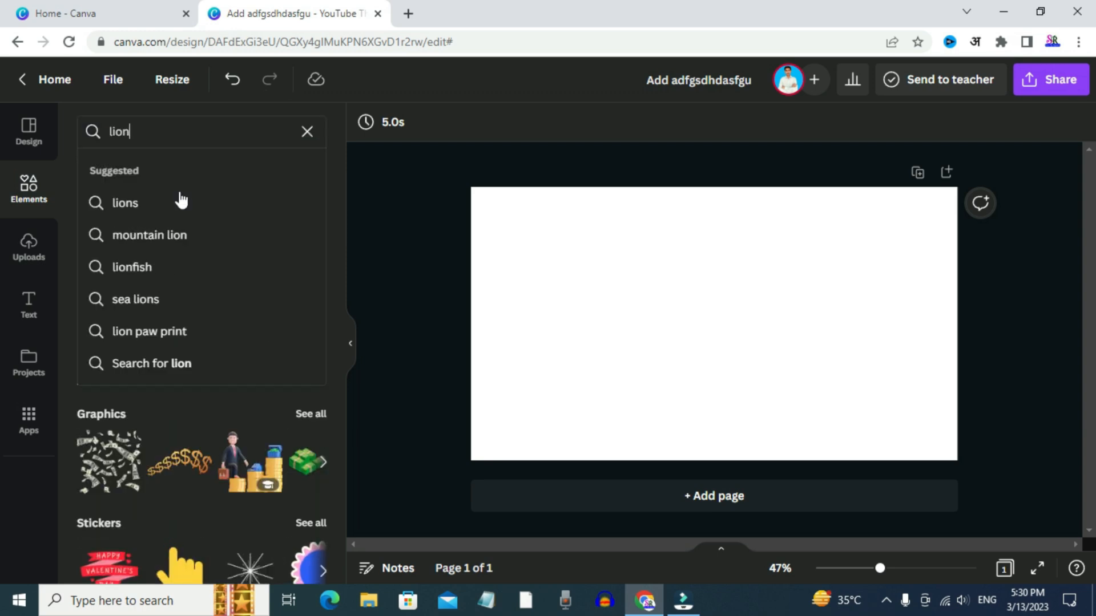
pyautogui.click(144, 200)
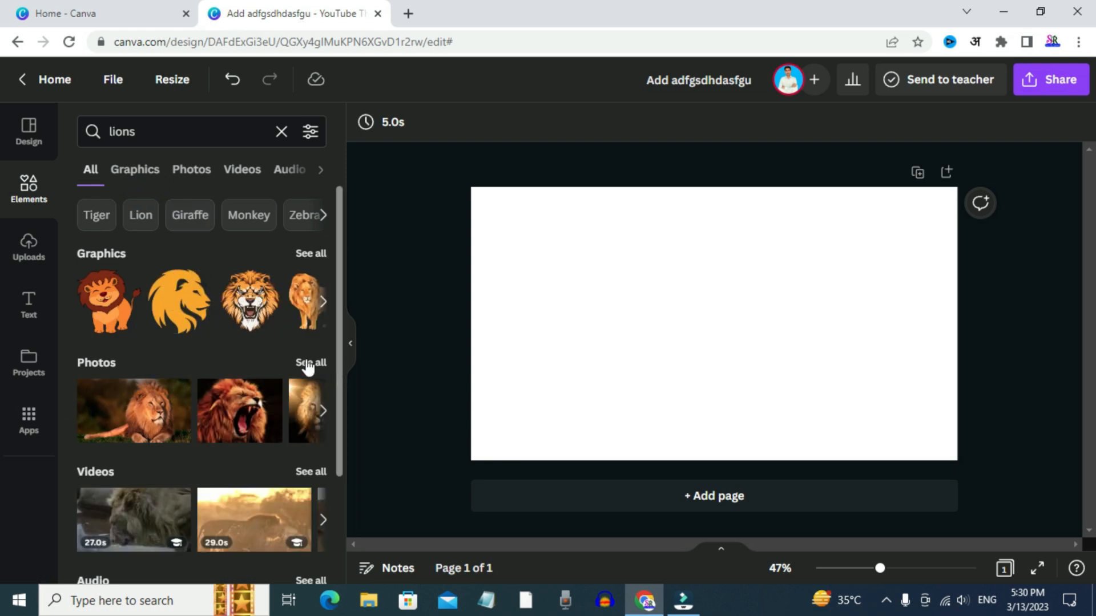
pyautogui.click(308, 365)
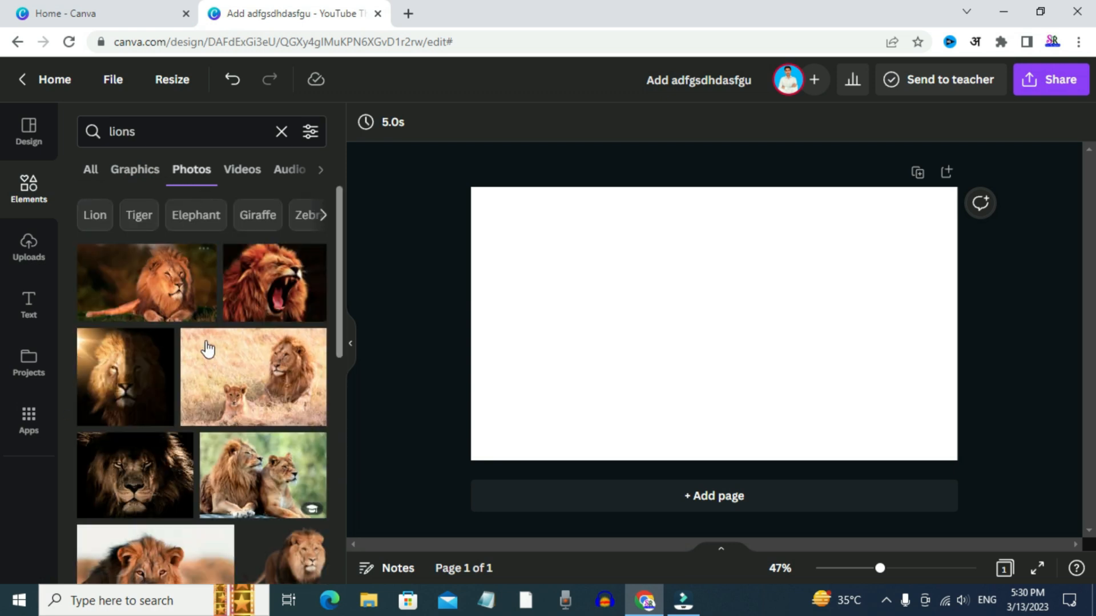
# Add the photo of the male lion lying on grass to the blank page and shrink it slightly
pyautogui.scroll(-3, 206, 348)
pyautogui.scroll(-4, 206, 368)
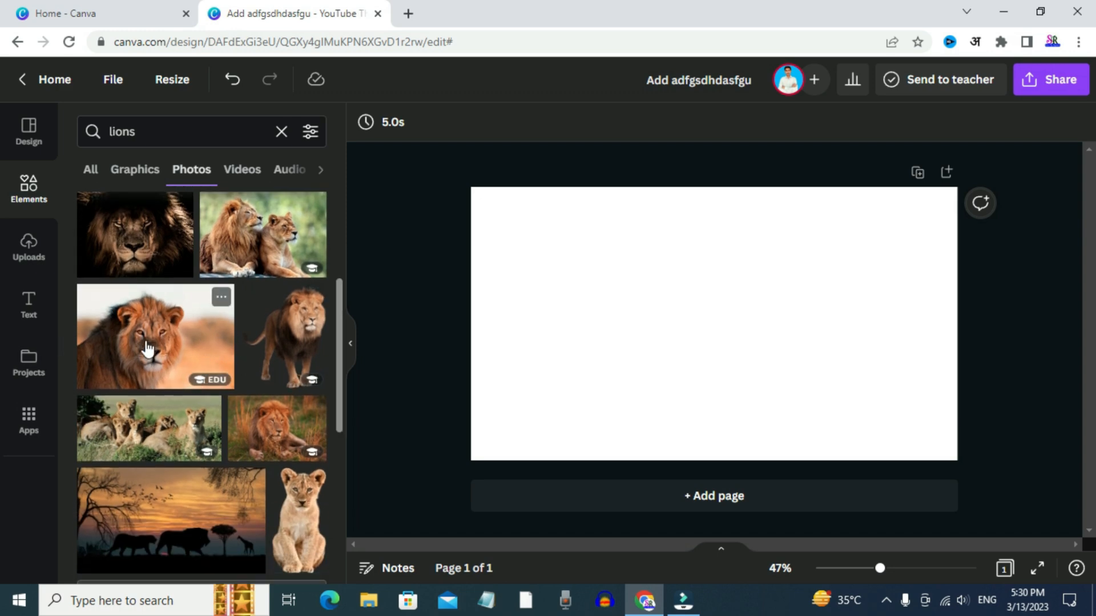
pyautogui.scroll(-2, 150, 342)
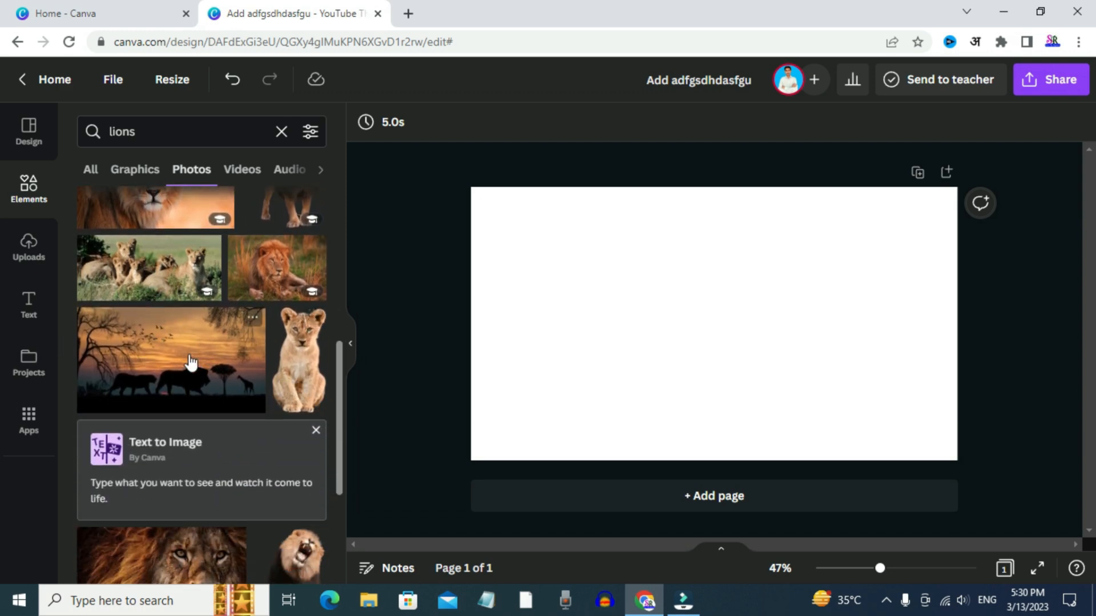
pyautogui.scroll(-10, 206, 340)
pyautogui.scroll(-5, 207, 342)
pyautogui.scroll(-10, 240, 309)
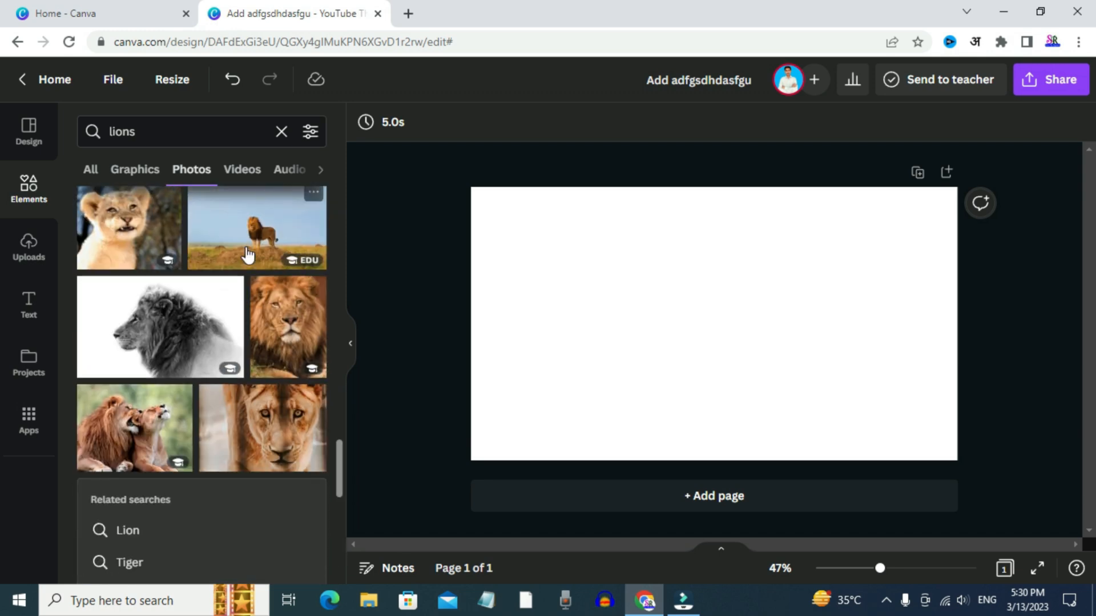
pyautogui.scroll(-1, 230, 300)
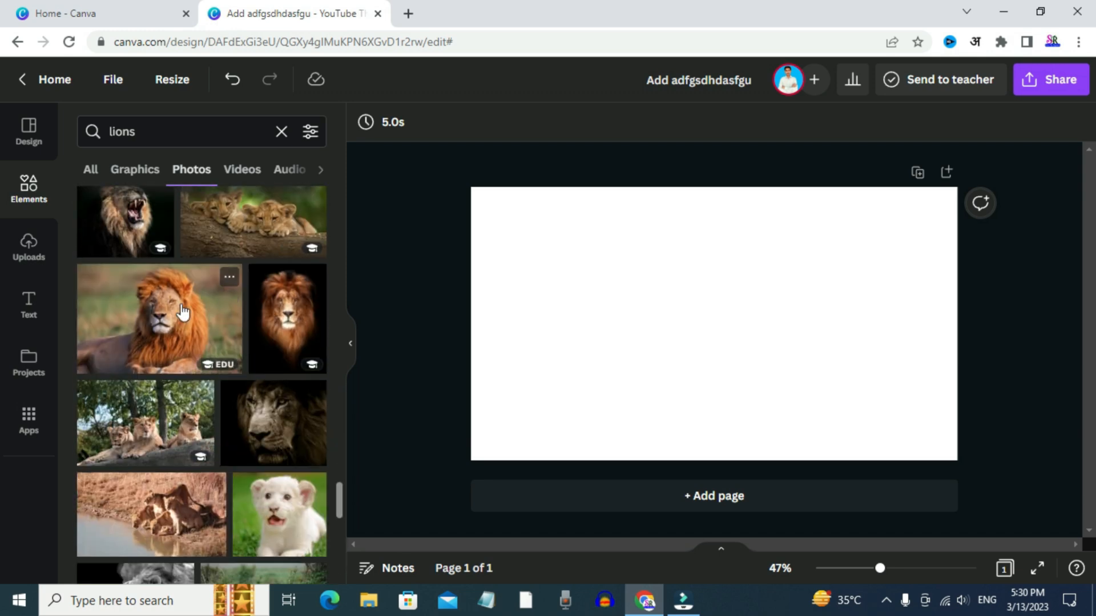
pyautogui.click(182, 313)
pyautogui.moveTo(749, 302)
pyautogui.mouseDown()
pyautogui.moveTo(723, 303)
pyautogui.moveTo(762, 300)
pyautogui.mouseUp()
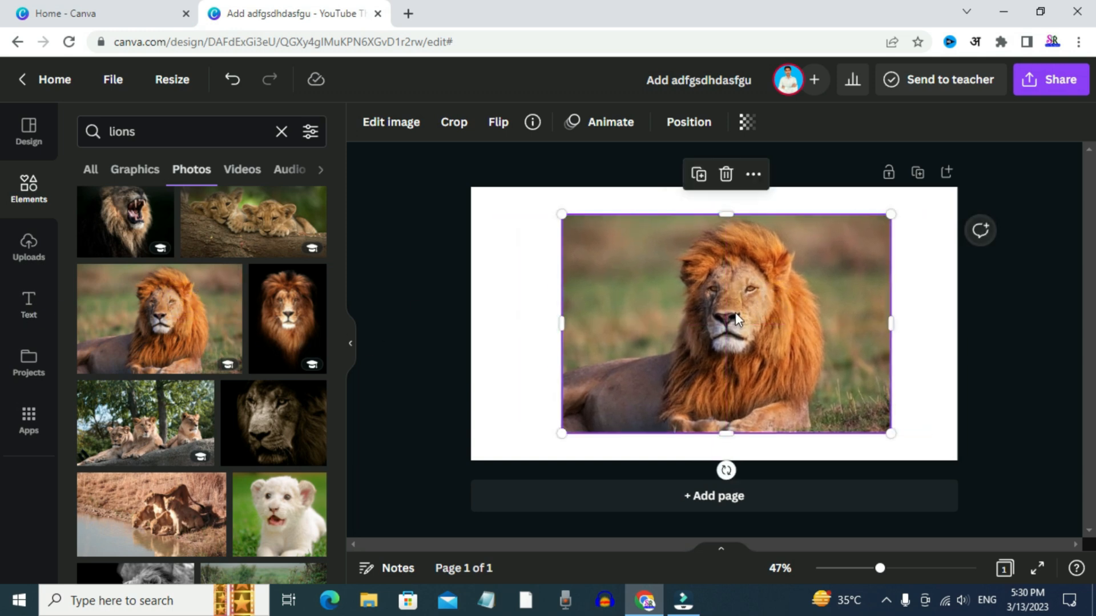
pyautogui.moveTo(562, 214)
pyautogui.mouseDown()
pyautogui.moveTo(621, 255)
pyautogui.moveTo(570, 219)
pyautogui.mouseUp()
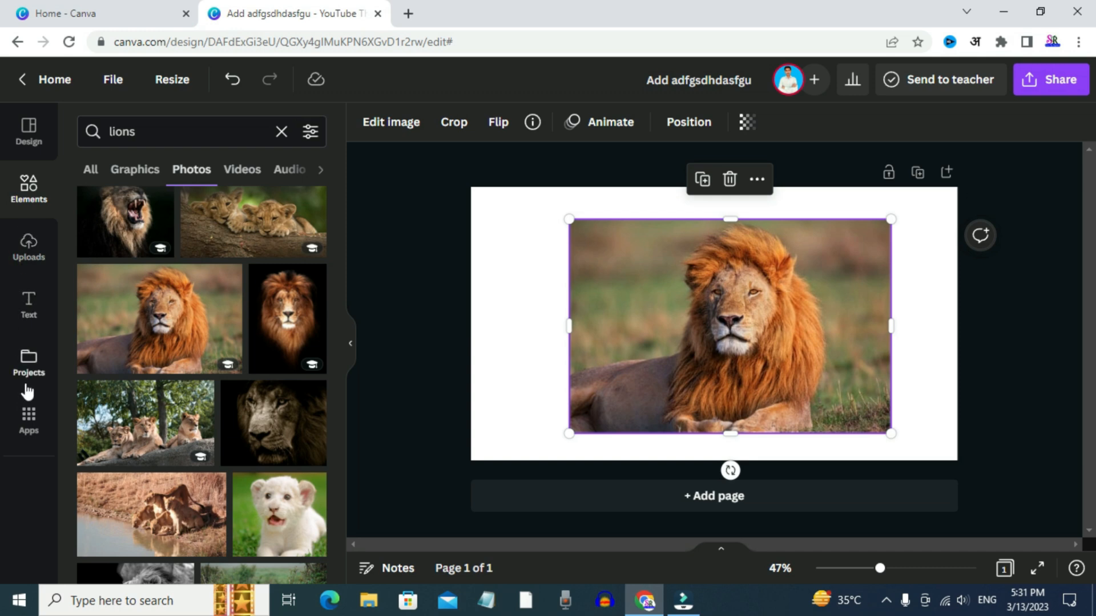
# Flip the lion photo horizontally and flip it back to its original orientation
pyautogui.click(481, 246)
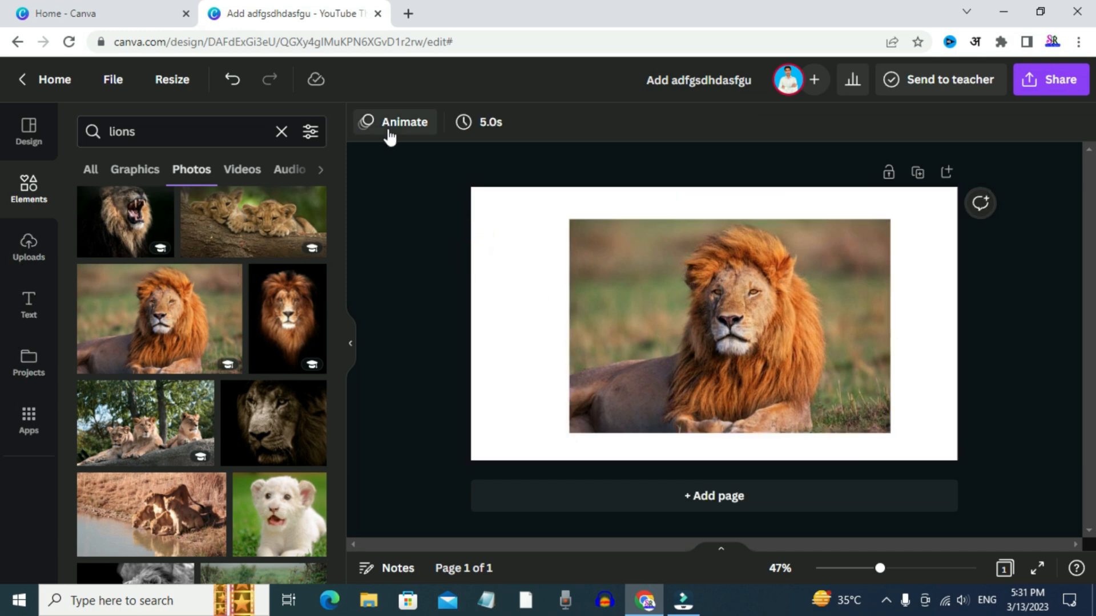
pyautogui.click(713, 280)
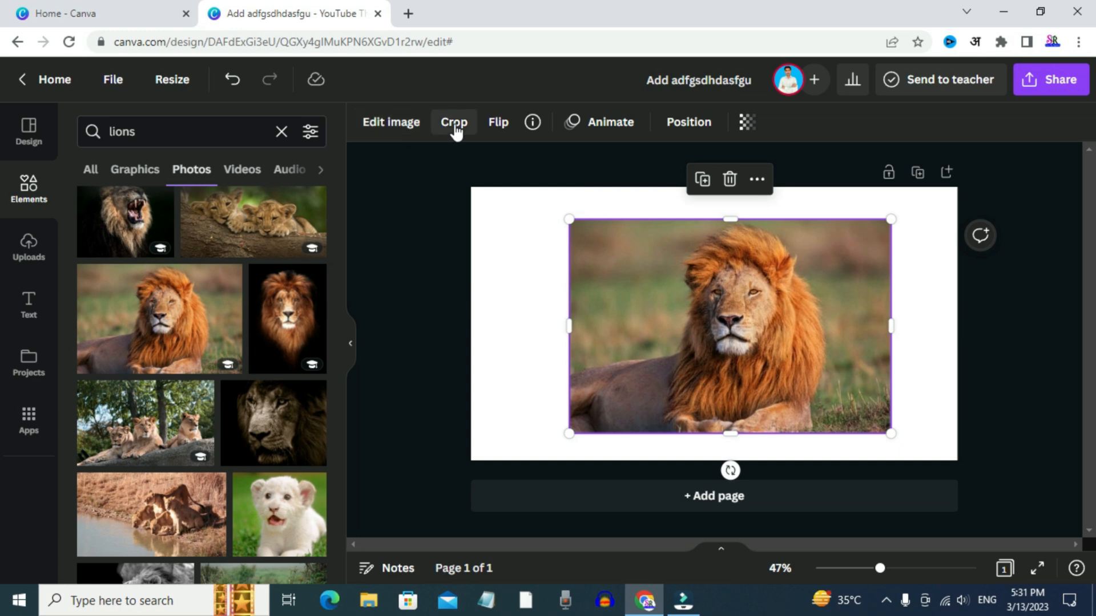
pyautogui.click(500, 122)
pyautogui.click(528, 164)
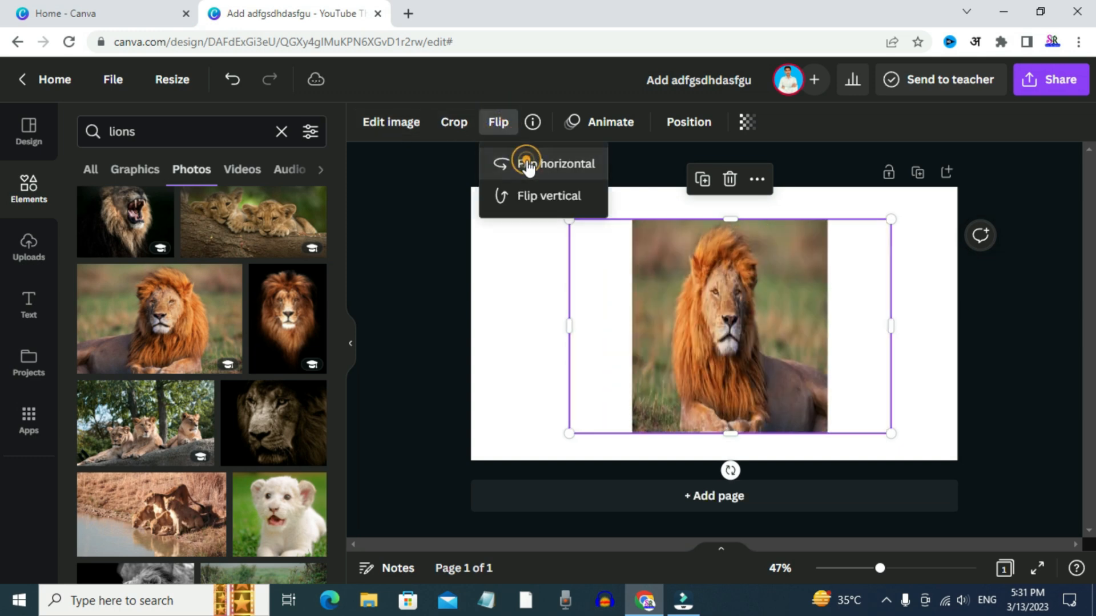
pyautogui.click(528, 165)
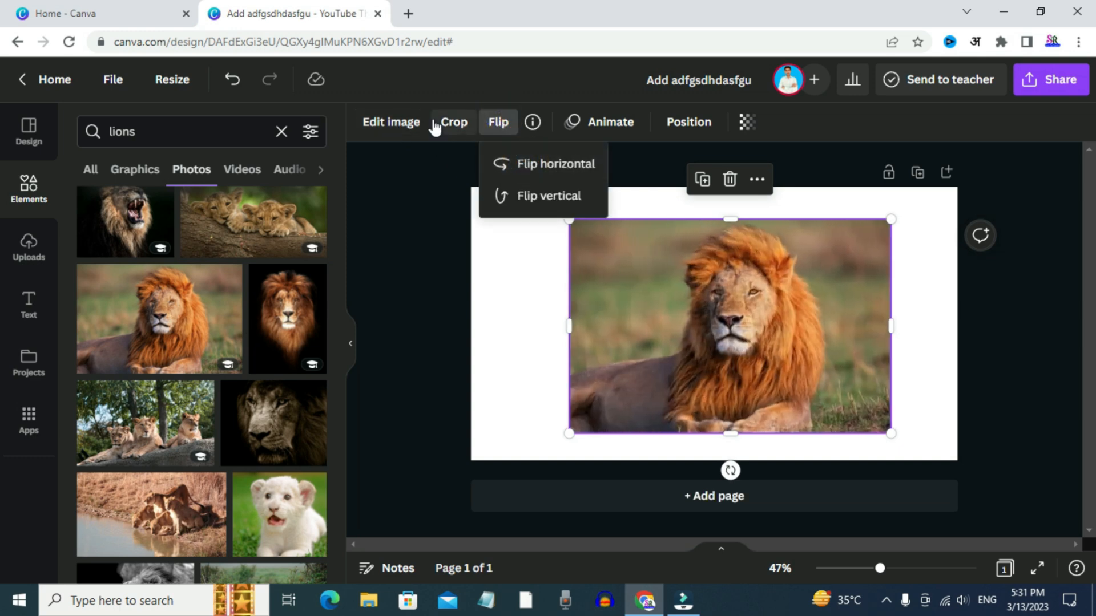
# Try cropping the lion photo from its upper-left corner and leave the crop tool
pyautogui.click(443, 123)
pyautogui.click(443, 123)
pyautogui.moveTo(572, 221); pyautogui.dragTo(531, 183)
pyautogui.click(400, 124)
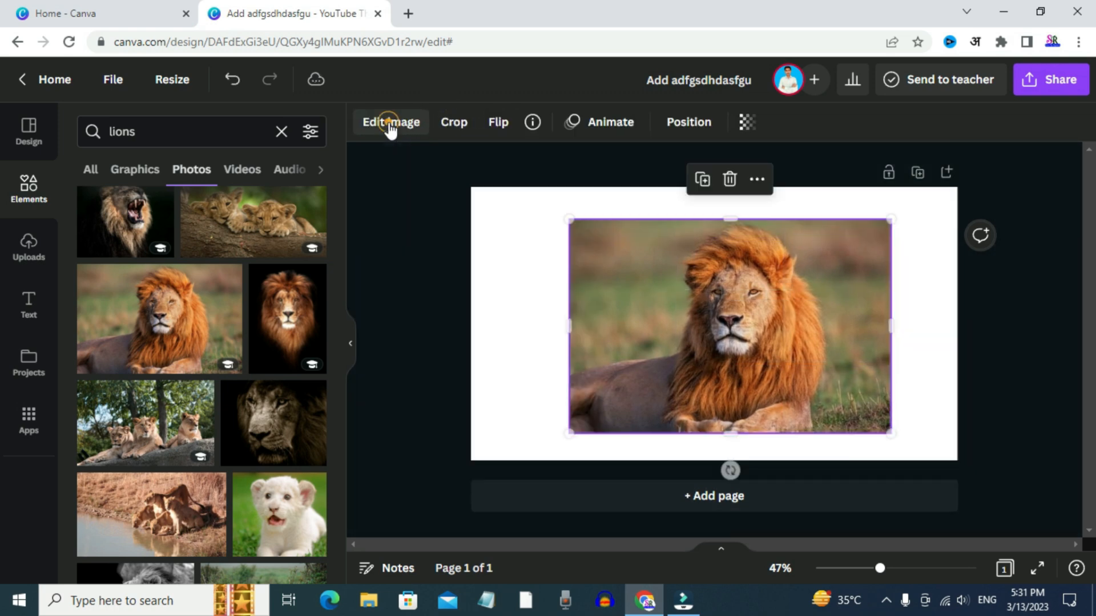
# Apply the Wipe photo animation to the lion photo and look through the other animation options
pyautogui.click(597, 130)
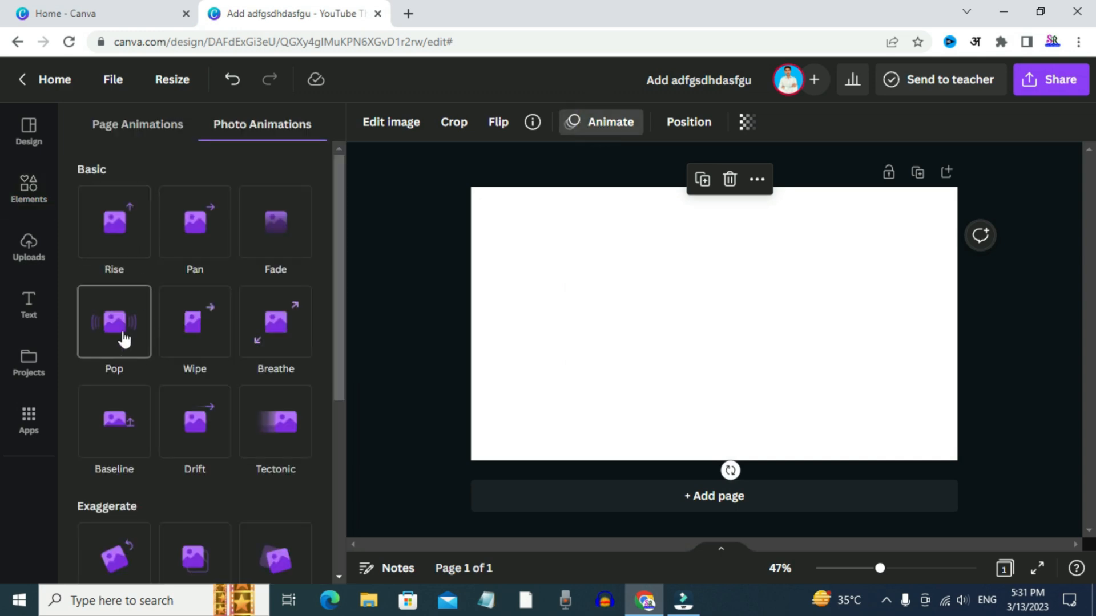
pyautogui.click(196, 324)
pyautogui.scroll(-2, 255, 325)
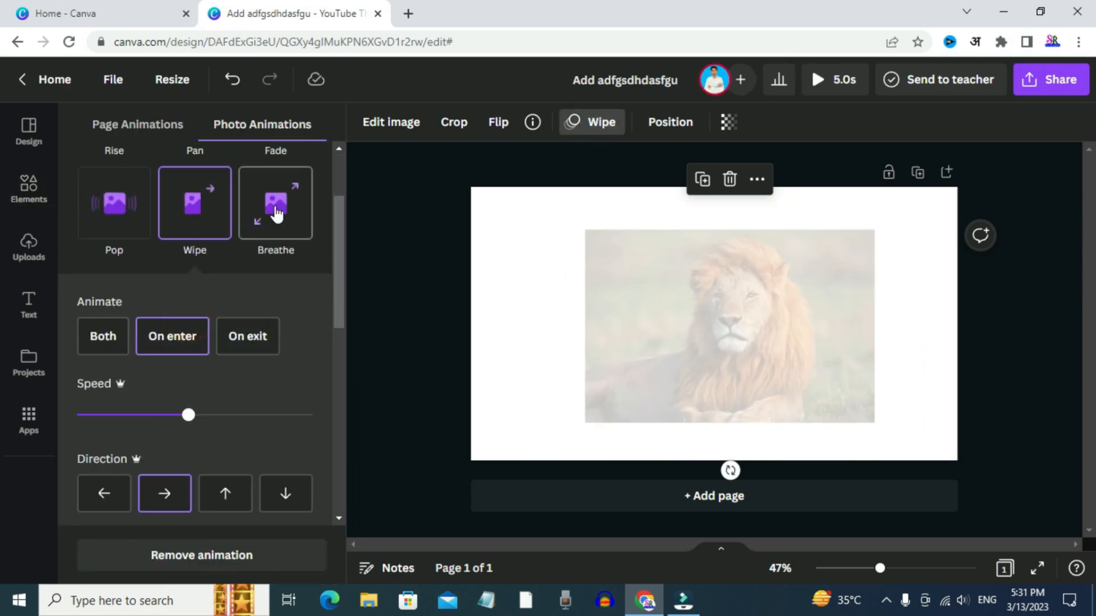
pyautogui.scroll(-5, 151, 286)
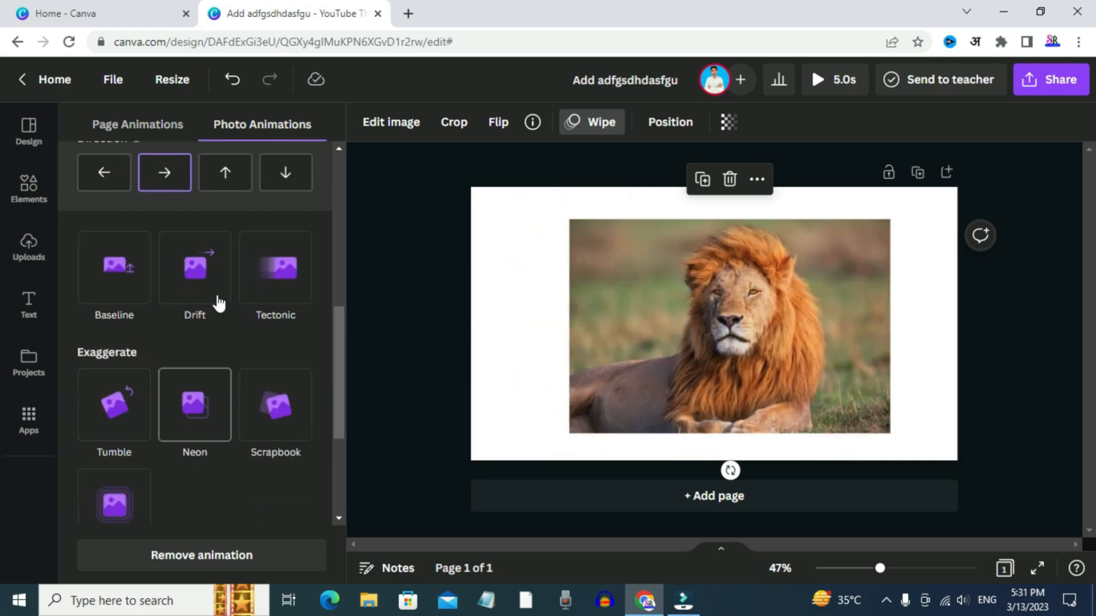
pyautogui.scroll(7, 133, 243)
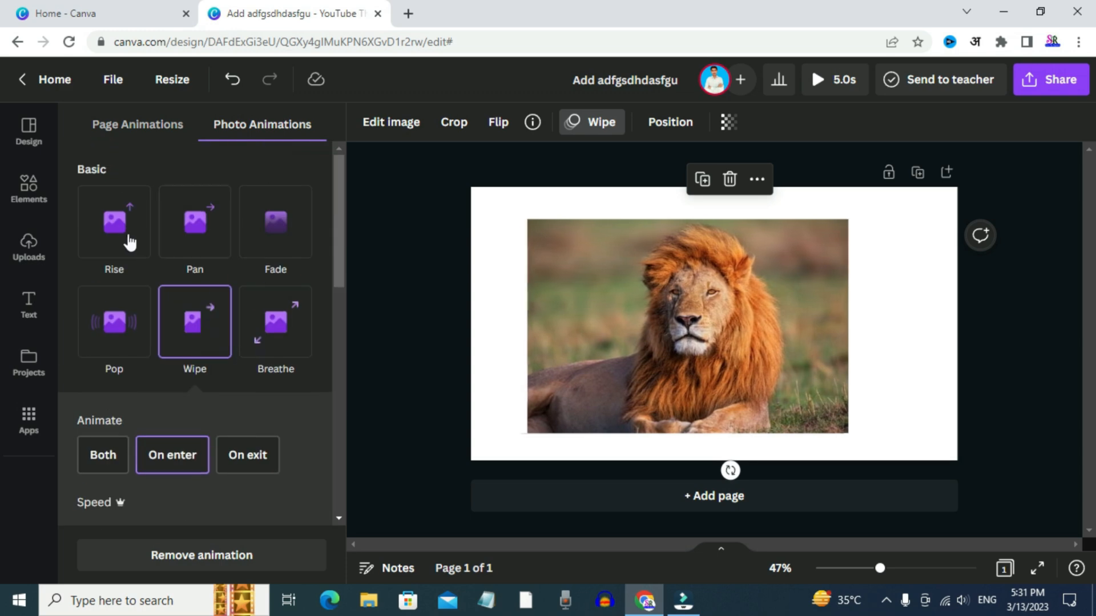
pyautogui.click(390, 271)
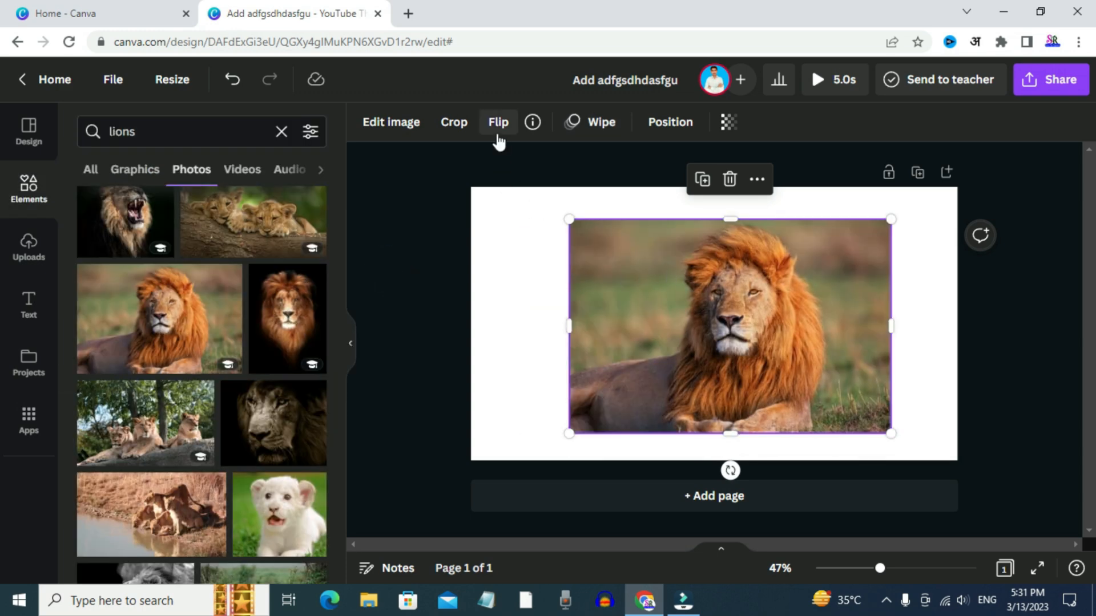
# Align the lion photo to the center and middle of the page
pyautogui.click(660, 126)
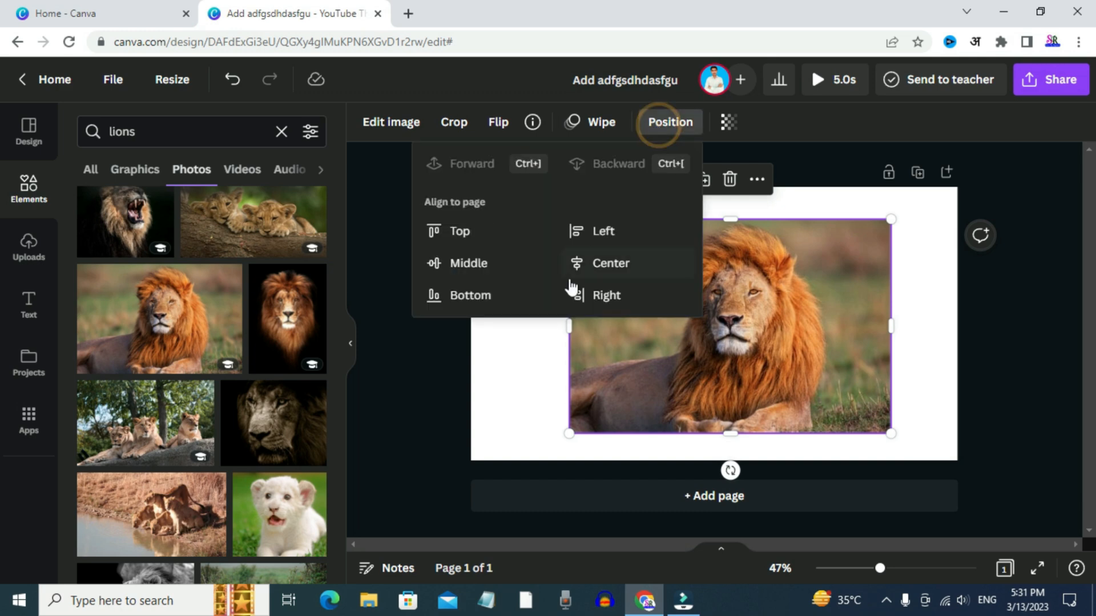
pyautogui.click(609, 263)
pyautogui.click(435, 264)
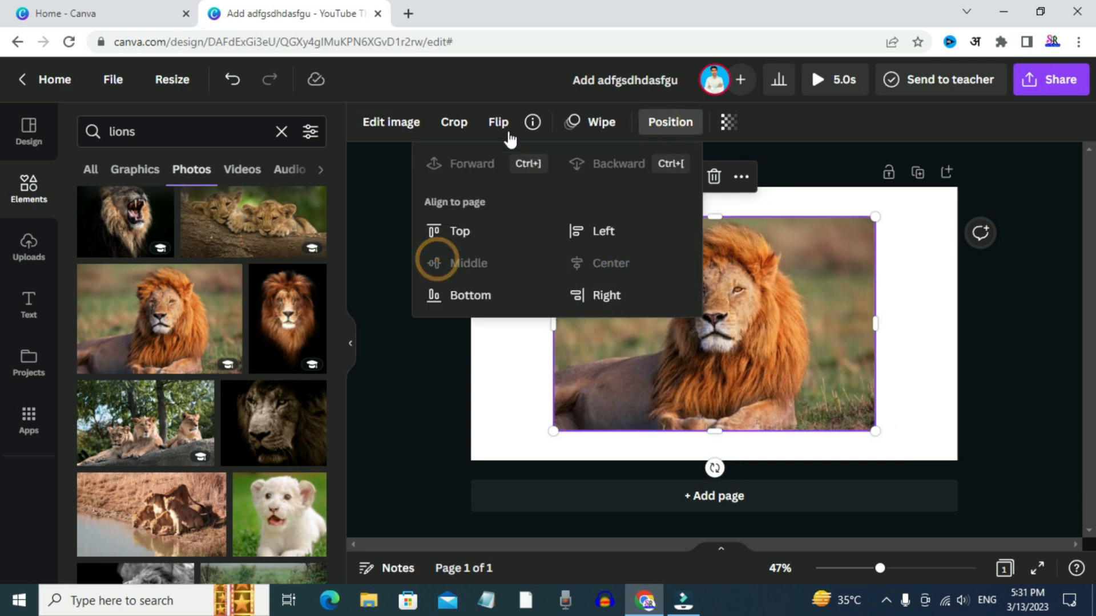
pyautogui.click(494, 346)
# Open the lion photo's image editing options and view the Adjust settings such as Brightness
pyautogui.click(619, 339)
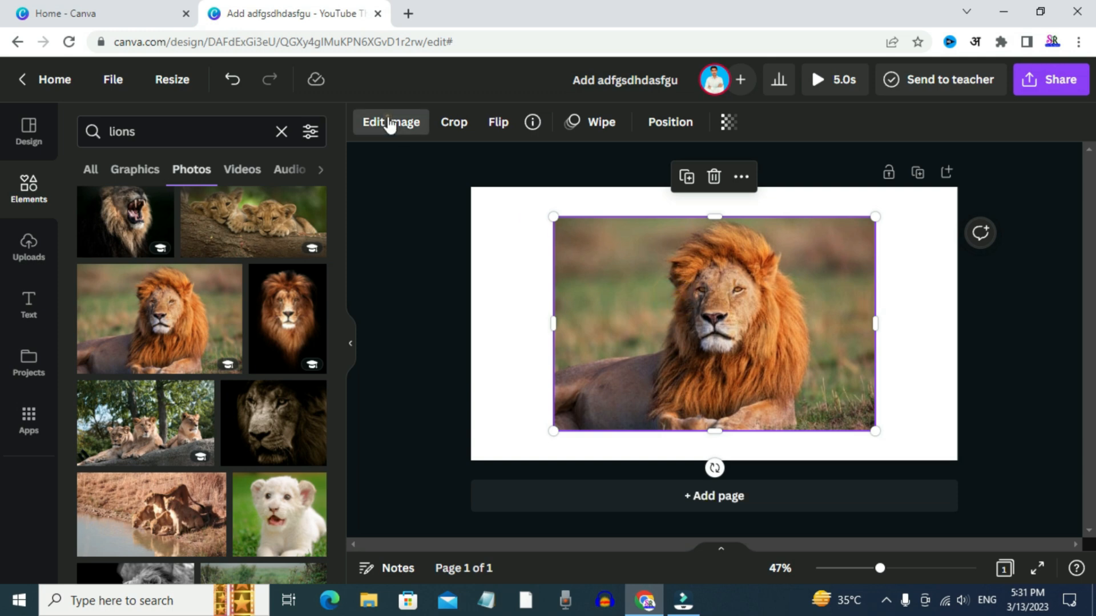
pyautogui.click(394, 123)
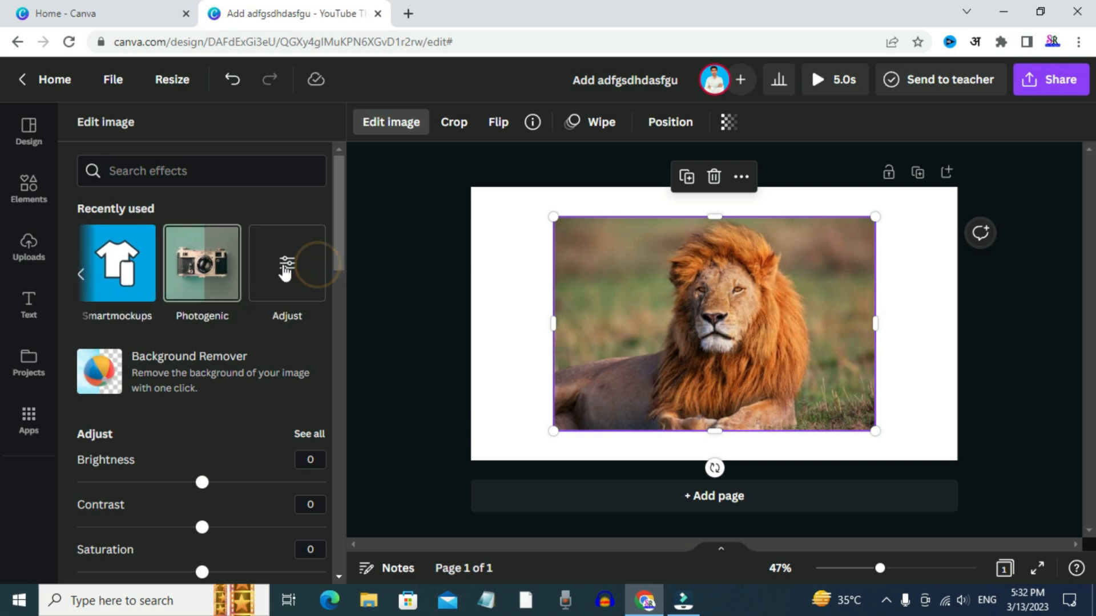
pyautogui.click(284, 264)
pyautogui.moveTo(199, 197)
pyautogui.mouseDown()
pyautogui.moveTo(262, 193)
pyautogui.moveTo(170, 199)
pyautogui.moveTo(209, 198)
pyautogui.mouseUp()
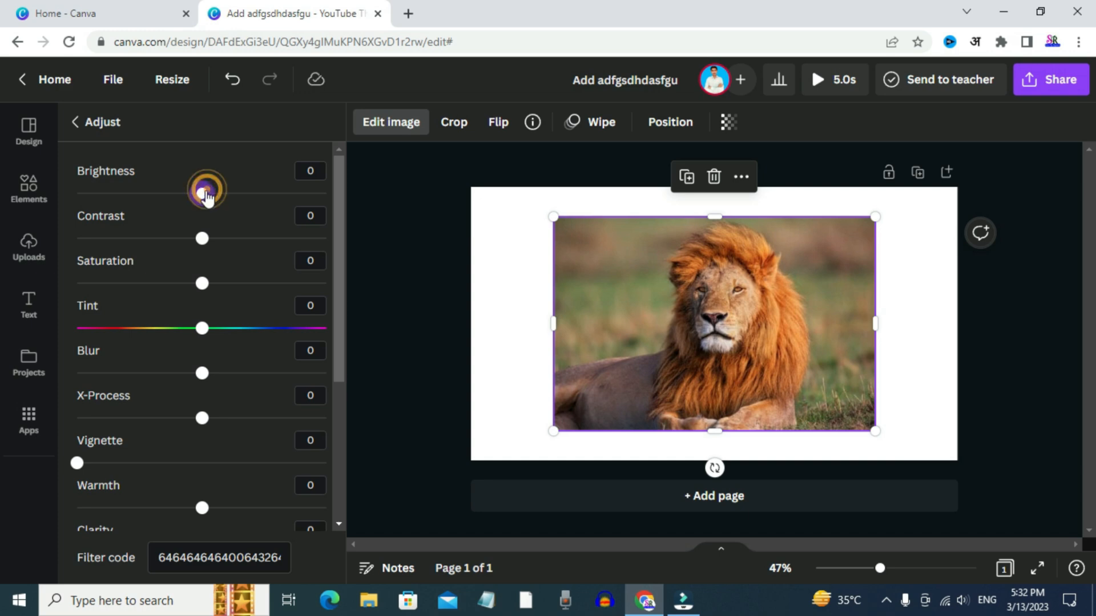
pyautogui.click(75, 122)
# Apply Auto Enhance at intensity 50 to the lion photo after comparing it with the original, and return to the image editing options
pyautogui.scroll(-8, 140, 360)
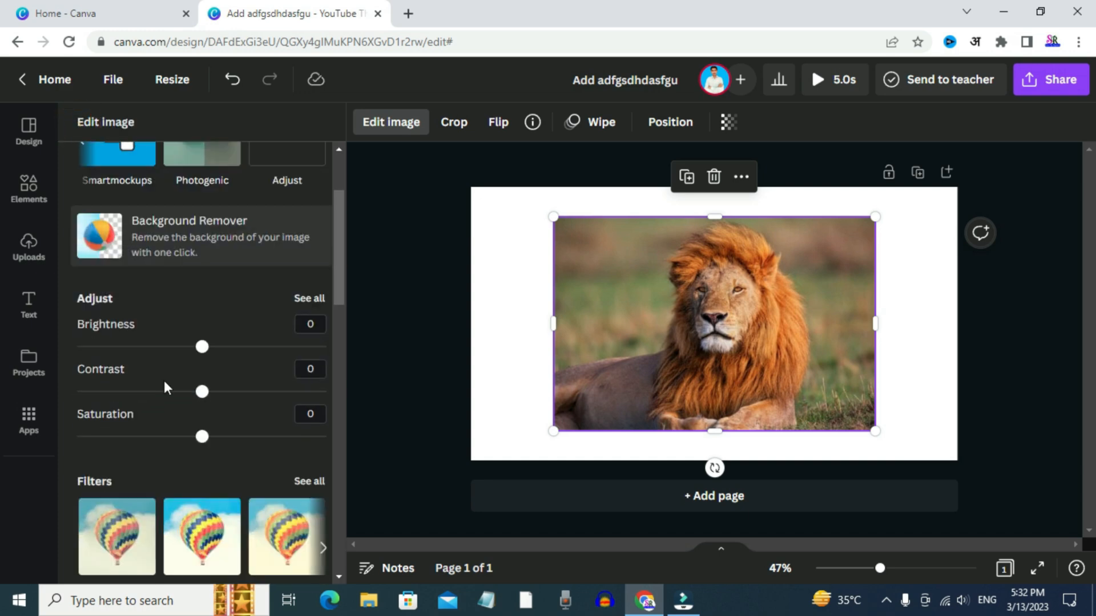
pyautogui.scroll(-8, 155, 454)
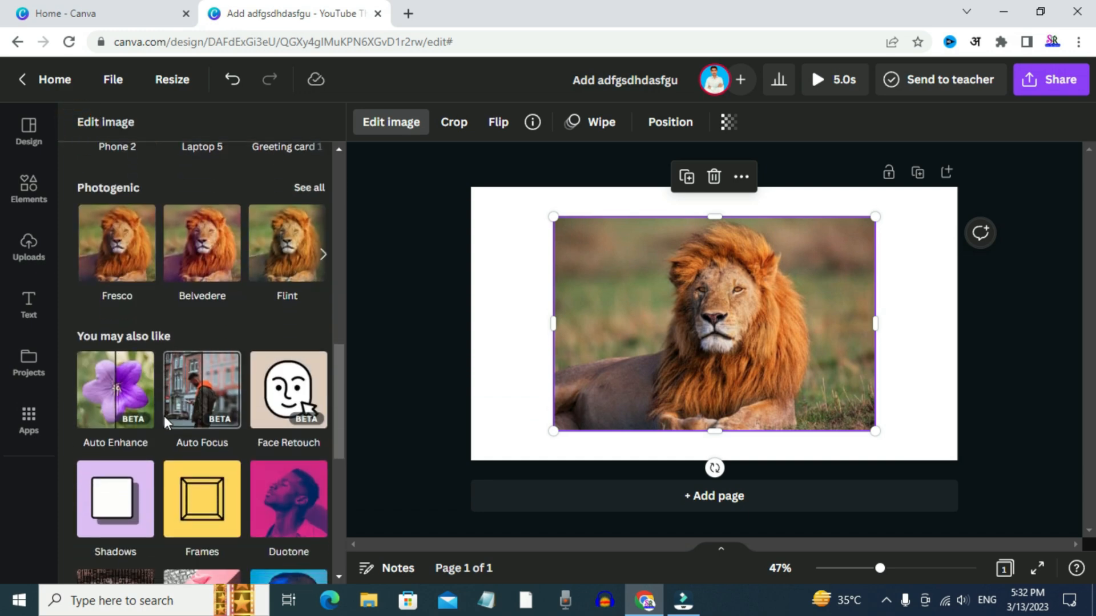
pyautogui.scroll(3, 237, 288)
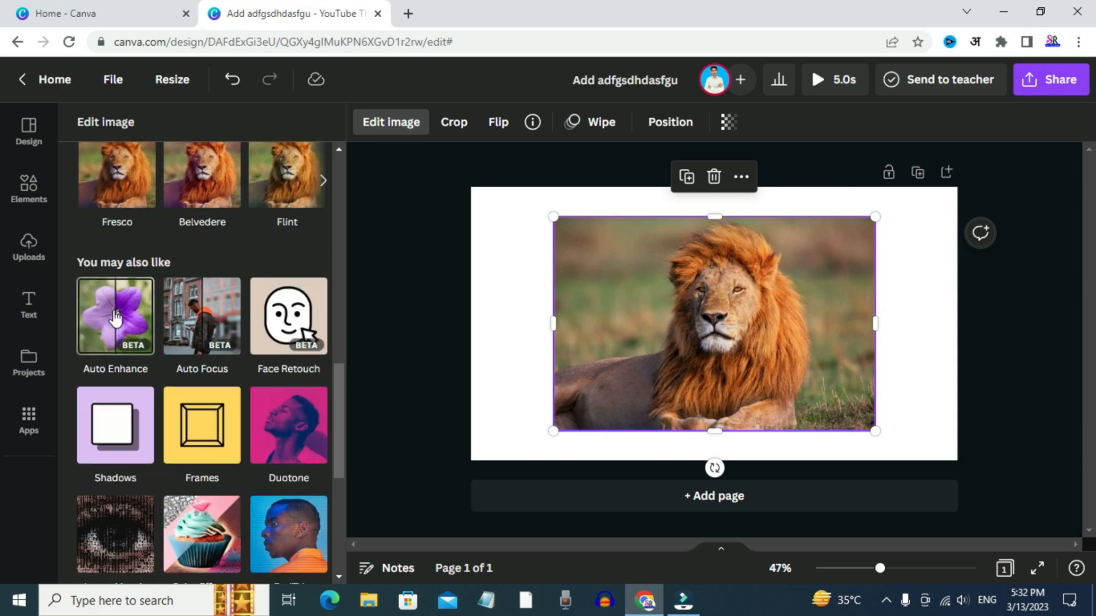
pyautogui.click(115, 314)
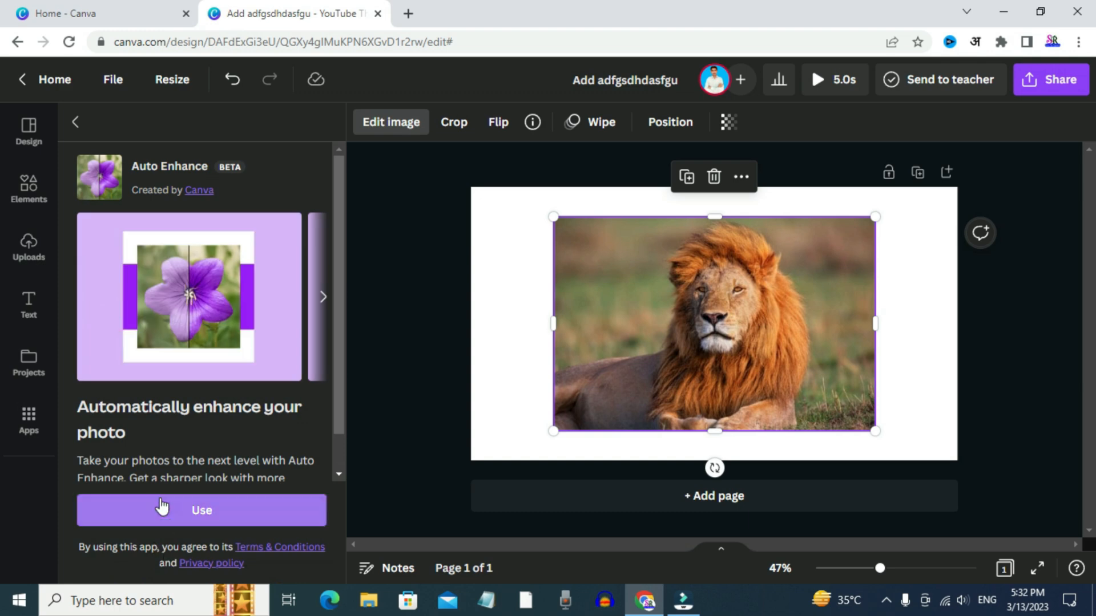
pyautogui.click(160, 513)
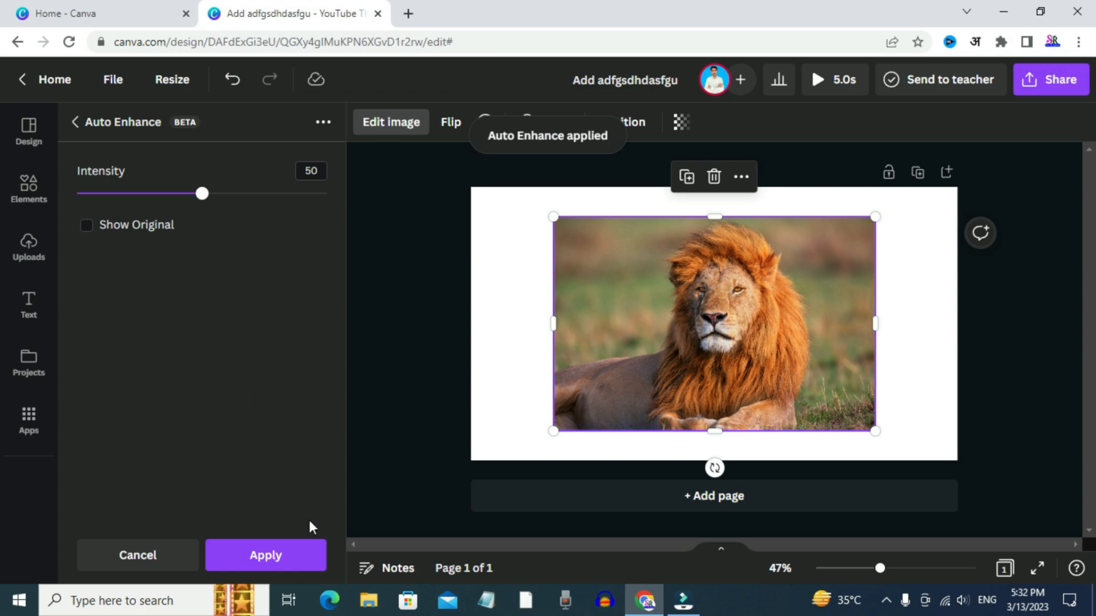
pyautogui.click(87, 226)
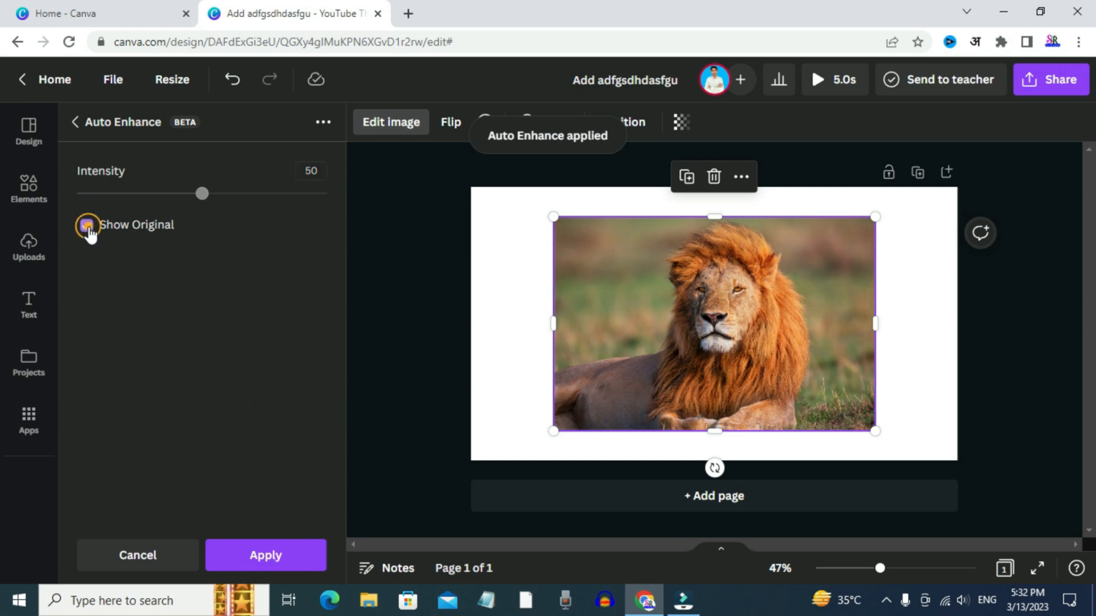
pyautogui.click(87, 226)
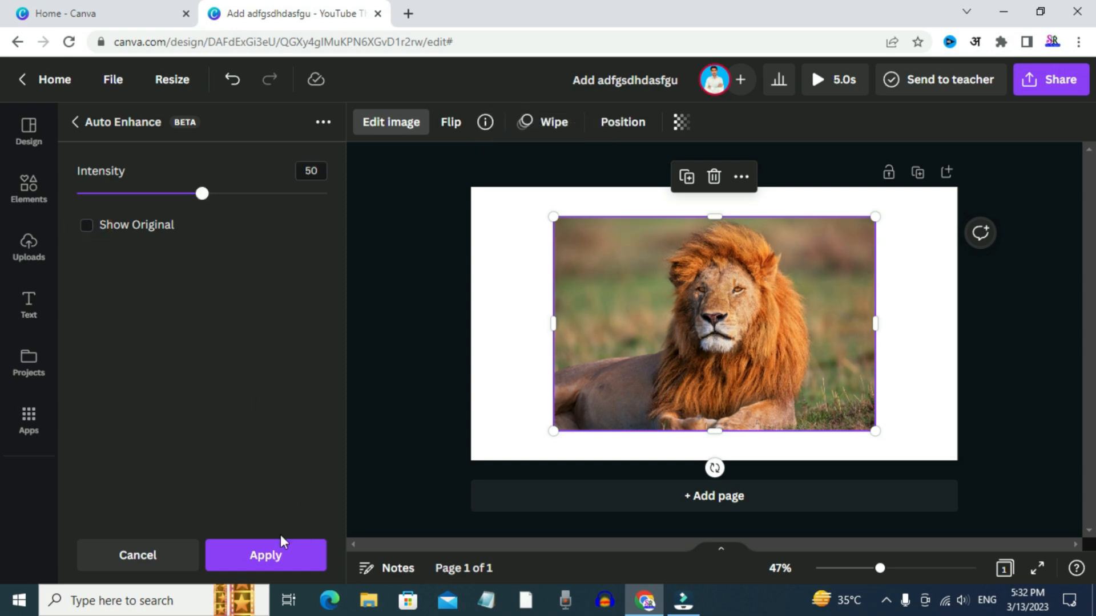
pyautogui.click(279, 558)
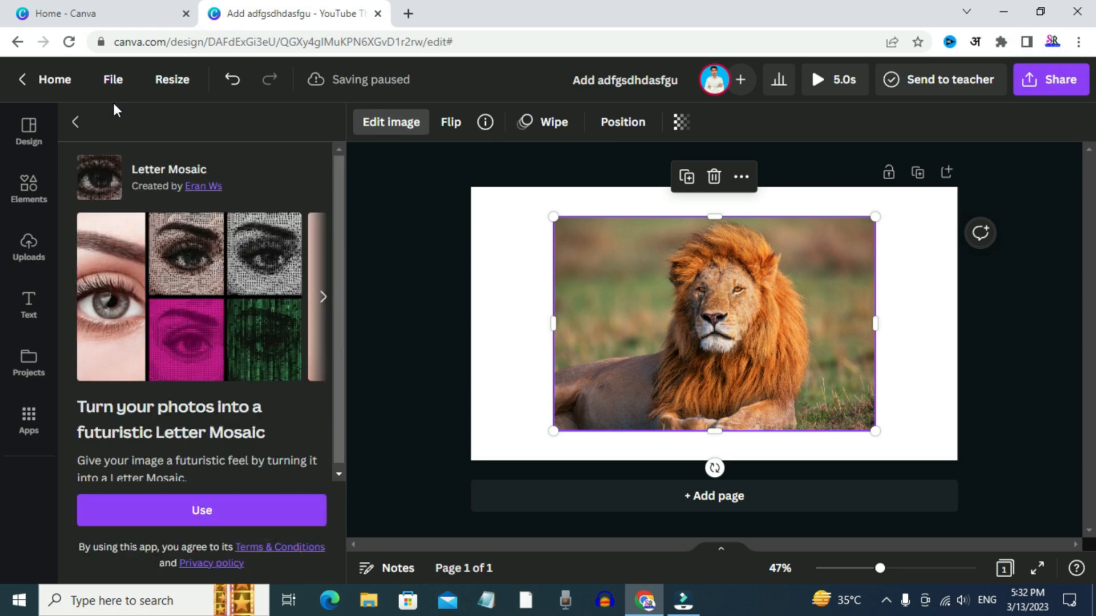
pyautogui.click(74, 122)
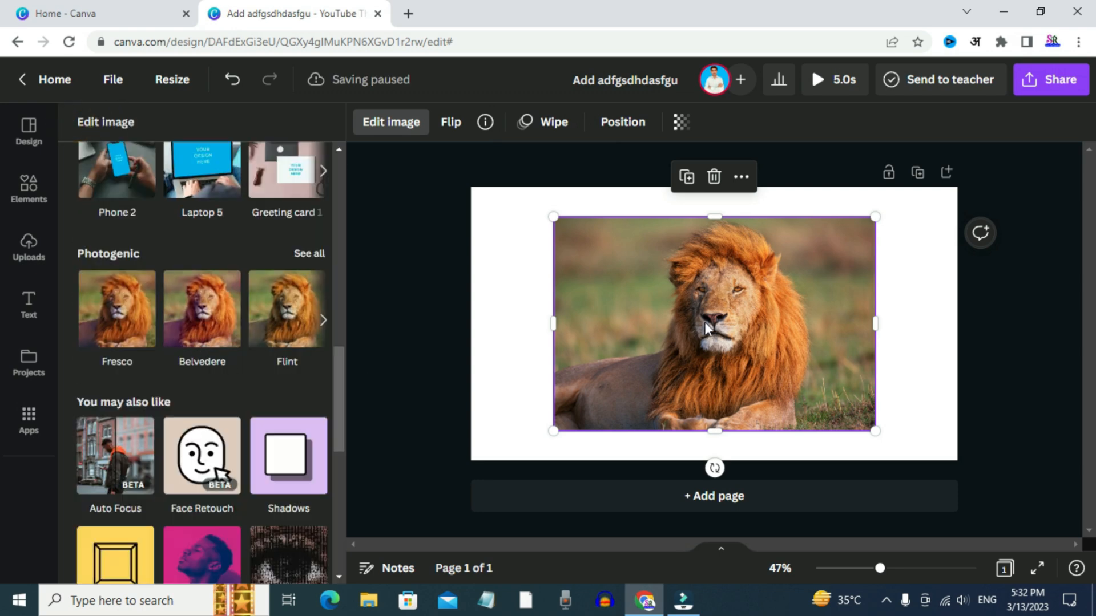
# Try removing the lion photo's background with the Background Remover and apply the result
pyautogui.scroll(10, 297, 336)
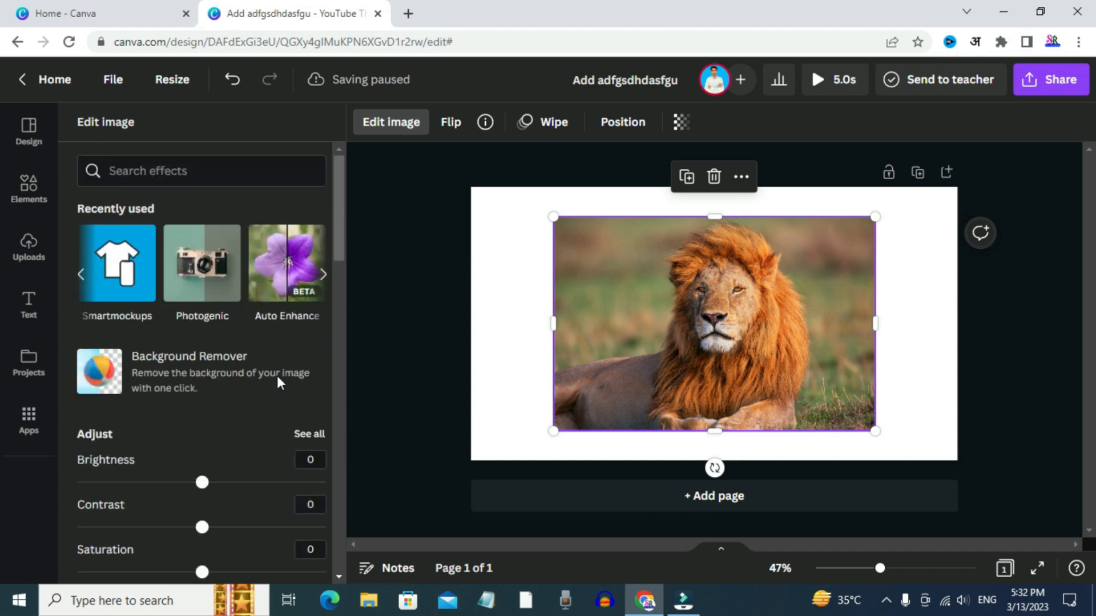
pyautogui.click(207, 371)
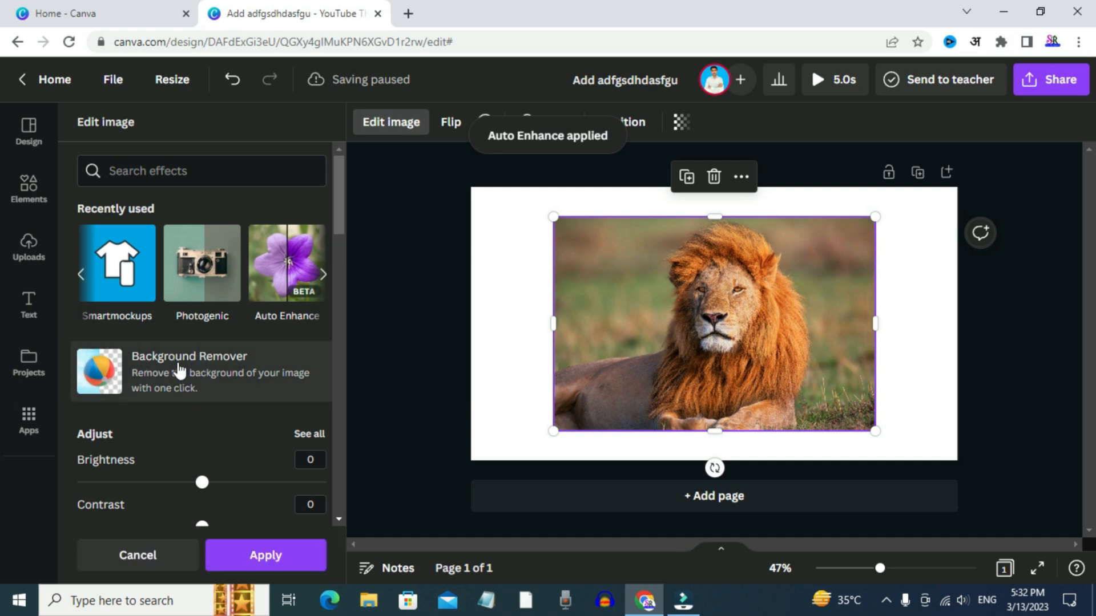
pyautogui.click(138, 555)
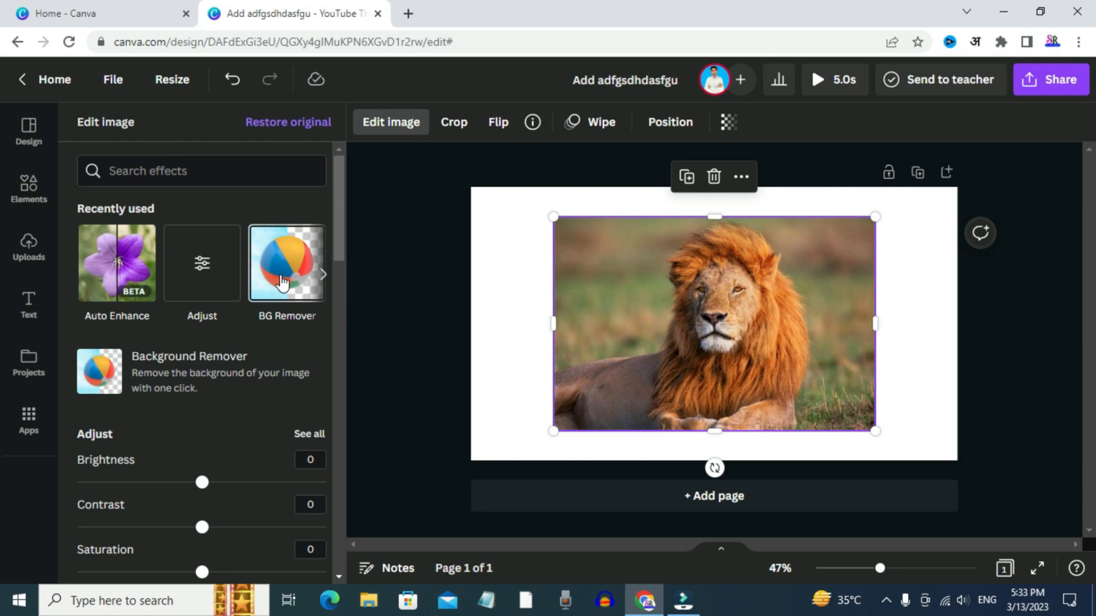
pyautogui.click(282, 281)
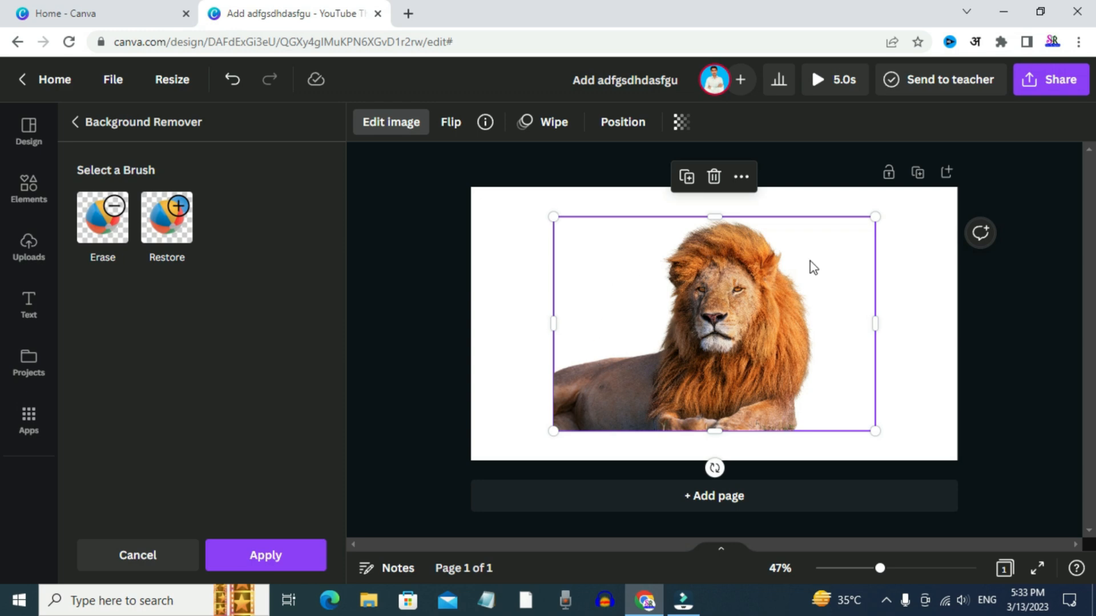
pyautogui.click(238, 560)
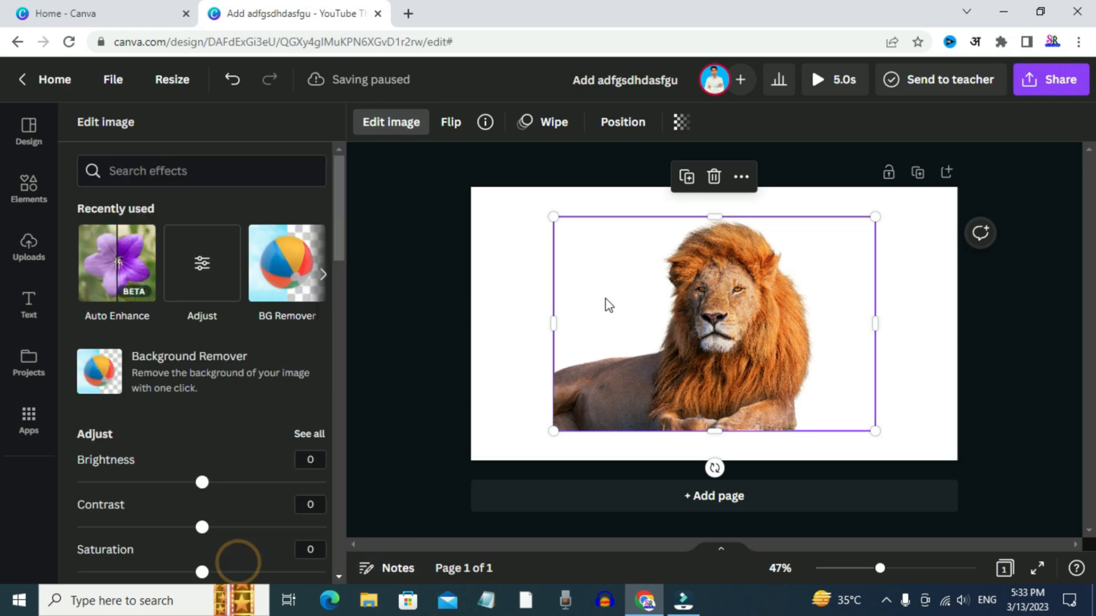
# Enlarge the lion photo into the page's lower-left corner and remove its background again with the Background Remover
pyautogui.moveTo(553, 216); pyautogui.dragTo(509, 187)
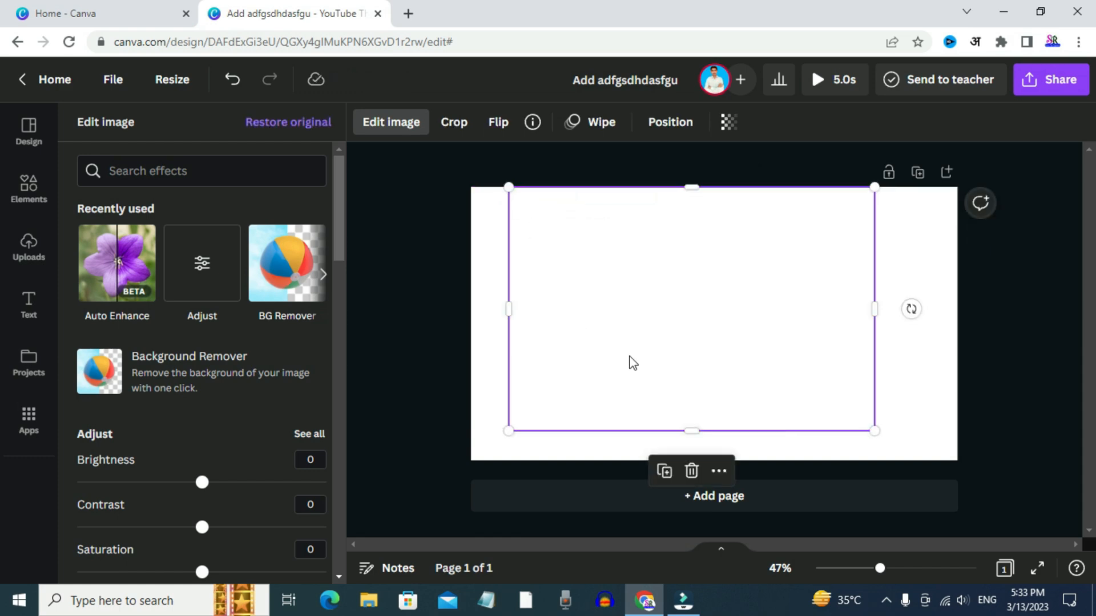
pyautogui.moveTo(646, 344); pyautogui.dragTo(604, 370)
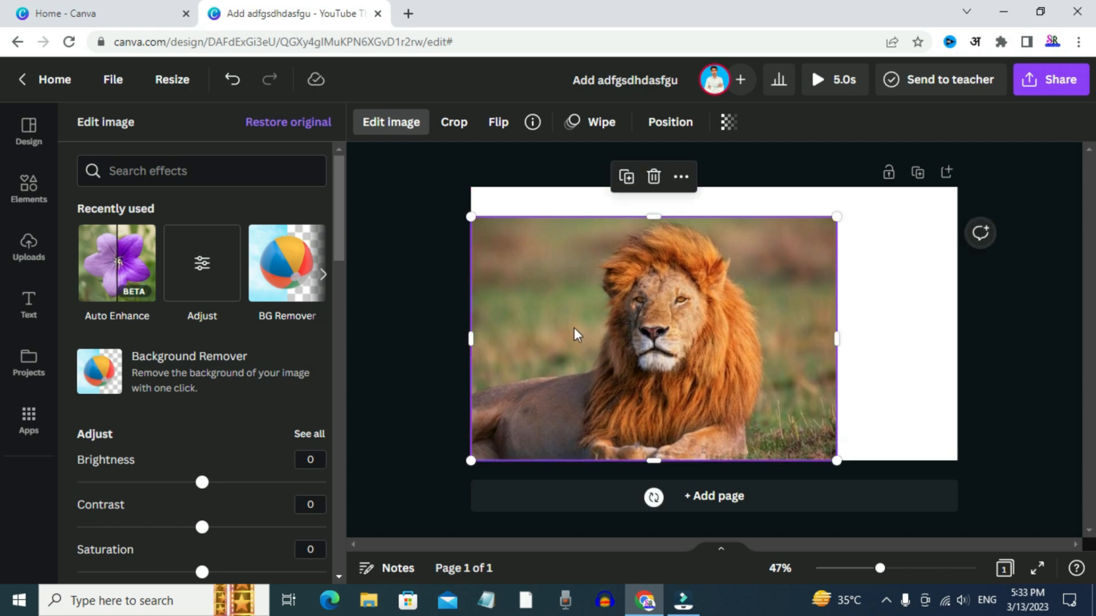
pyautogui.click(274, 273)
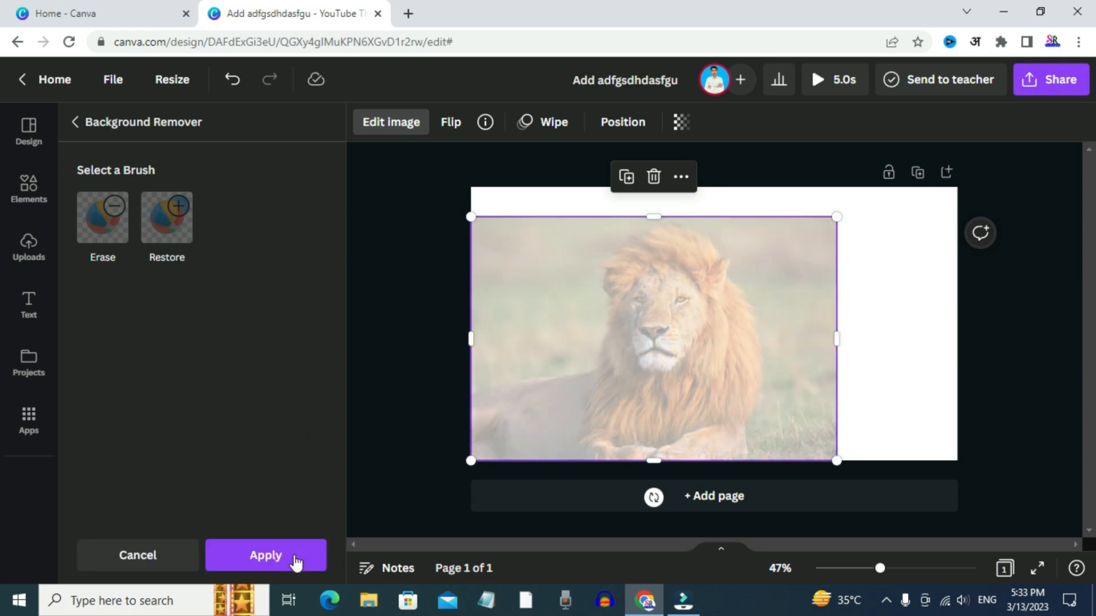
pyautogui.click(283, 562)
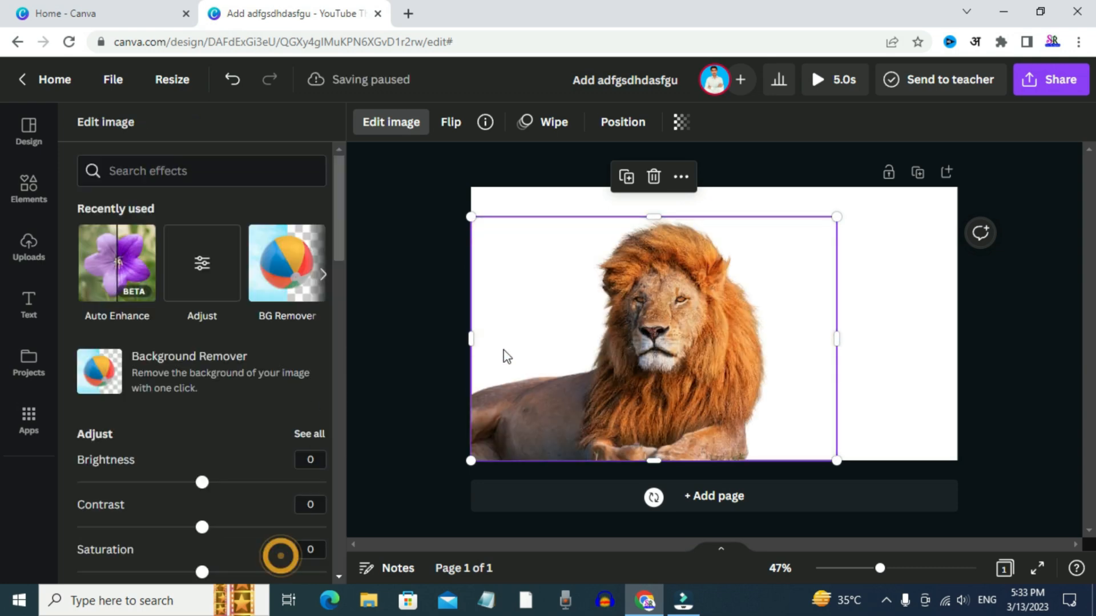
# Deselect the lion photo and search the elements library for "green background" in place of "lions"
pyautogui.click(906, 269)
pyautogui.click(904, 268)
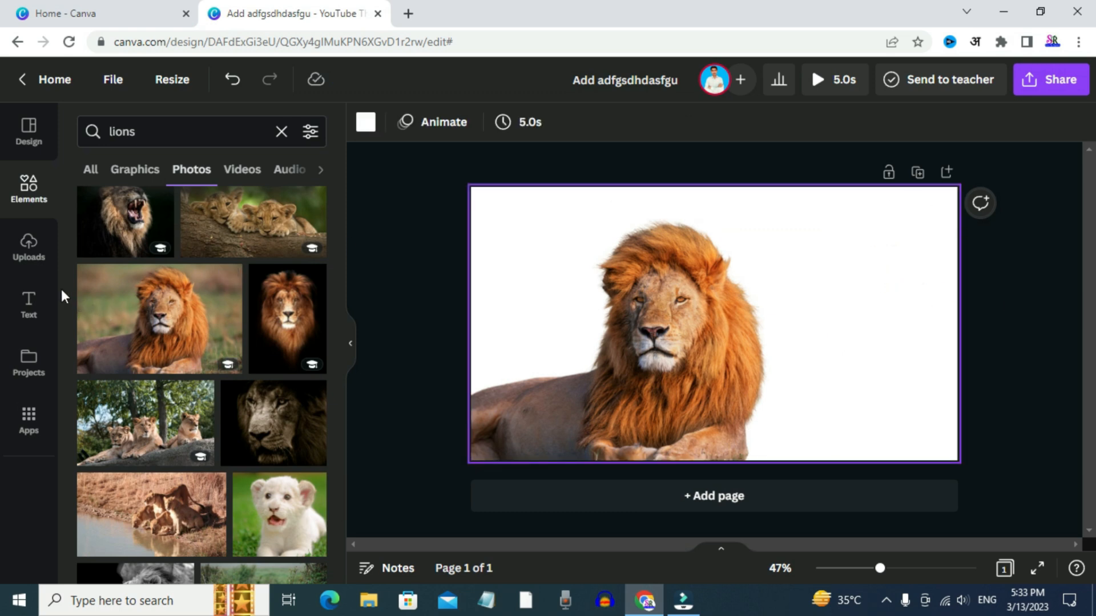
pyautogui.click(282, 132)
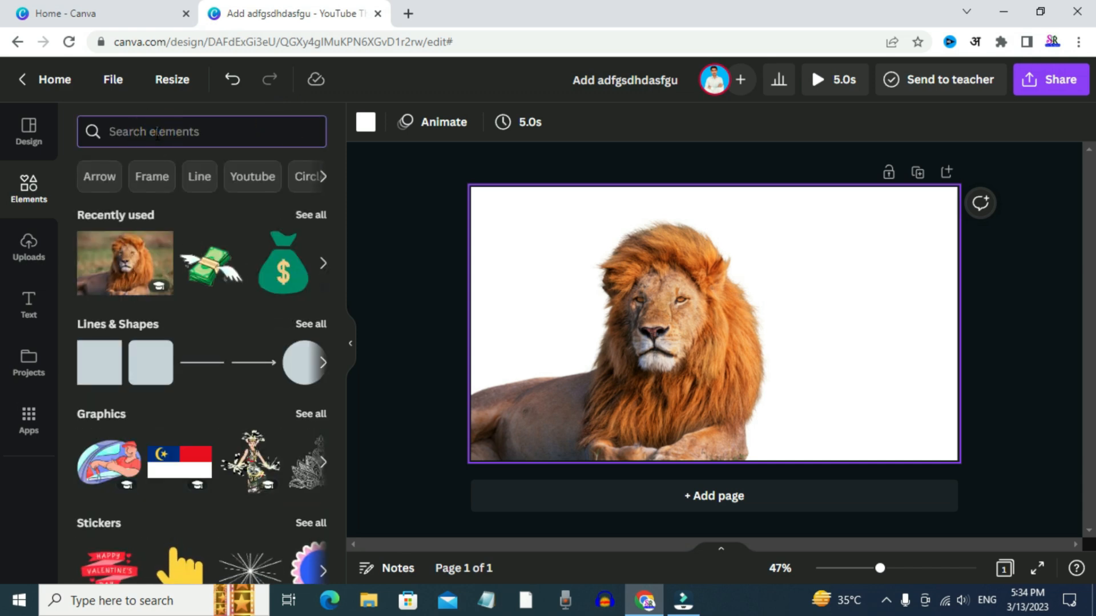
pyautogui.click(152, 130)
pyautogui.write('background')
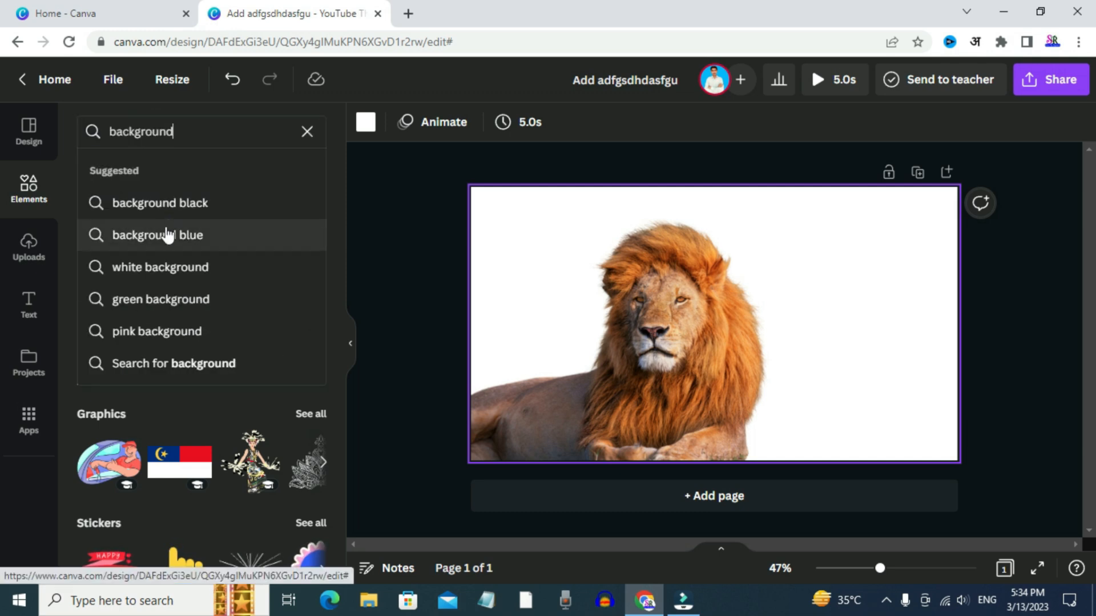
pyautogui.click(171, 292)
pyautogui.scroll(-3, 172, 267)
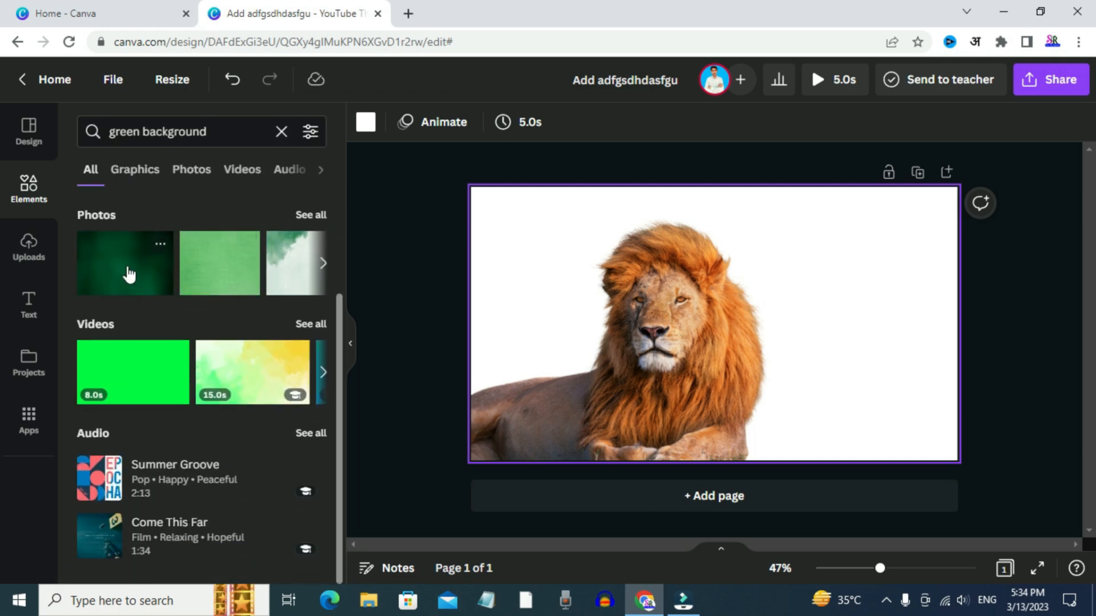
# Add the dark green photo from the results and set it as the page background
pyautogui.click(127, 274)
pyautogui.rightClick(700, 296)
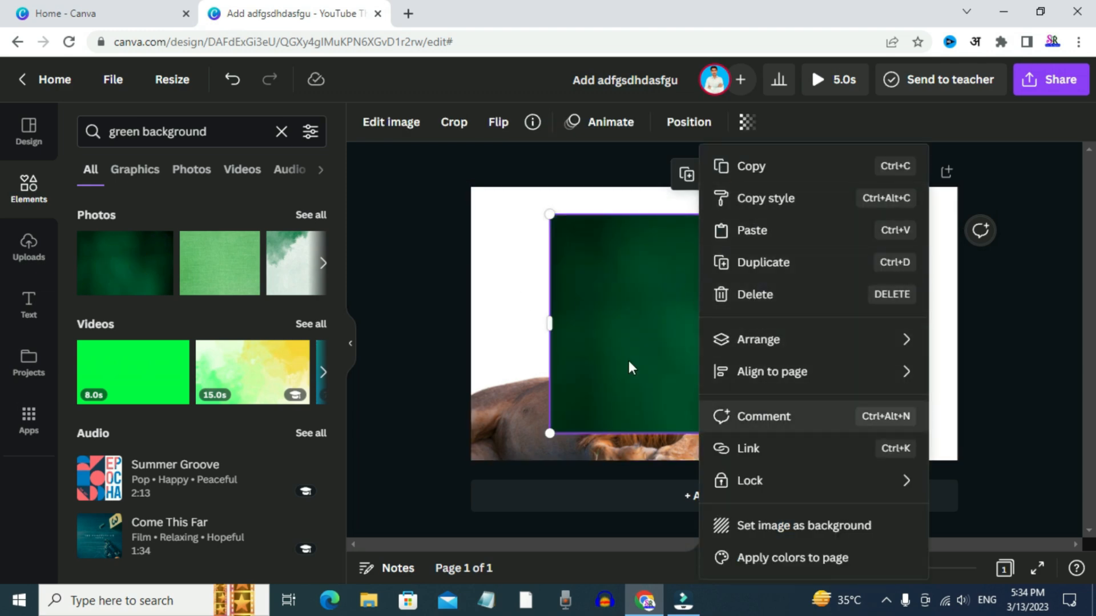
pyautogui.rightClick(616, 290)
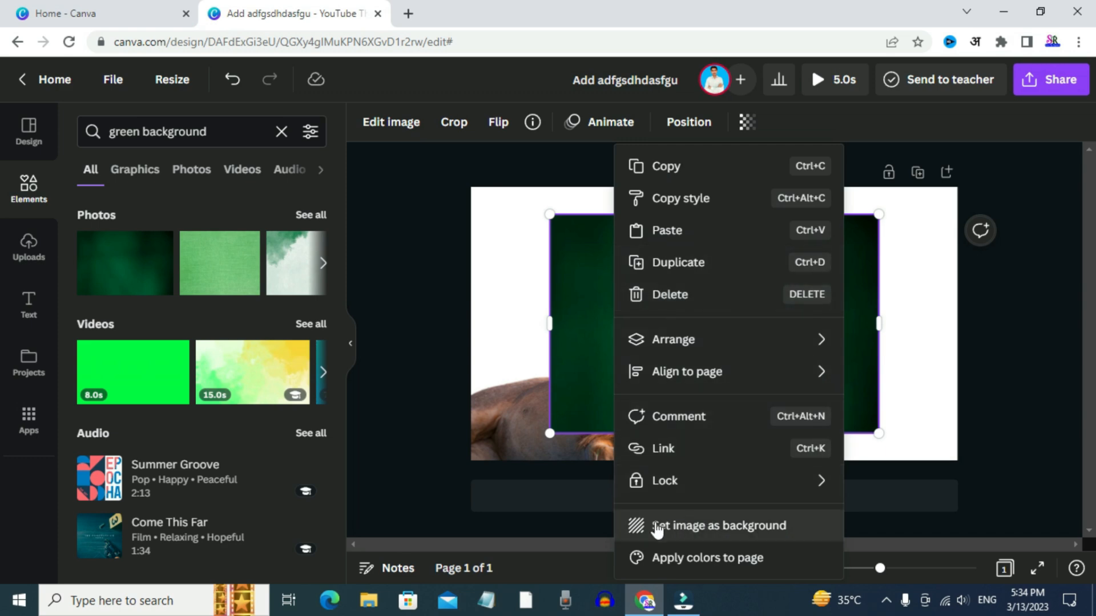
pyautogui.click(725, 528)
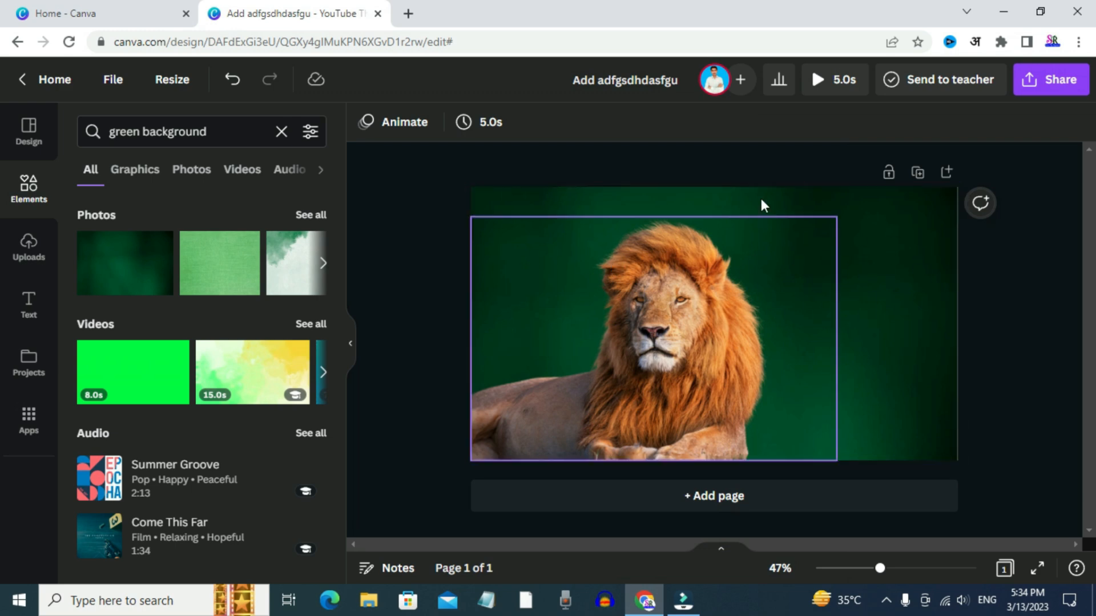
# Add a heading text box to the page and delete the duplicate heading above it
pyautogui.click(730, 305)
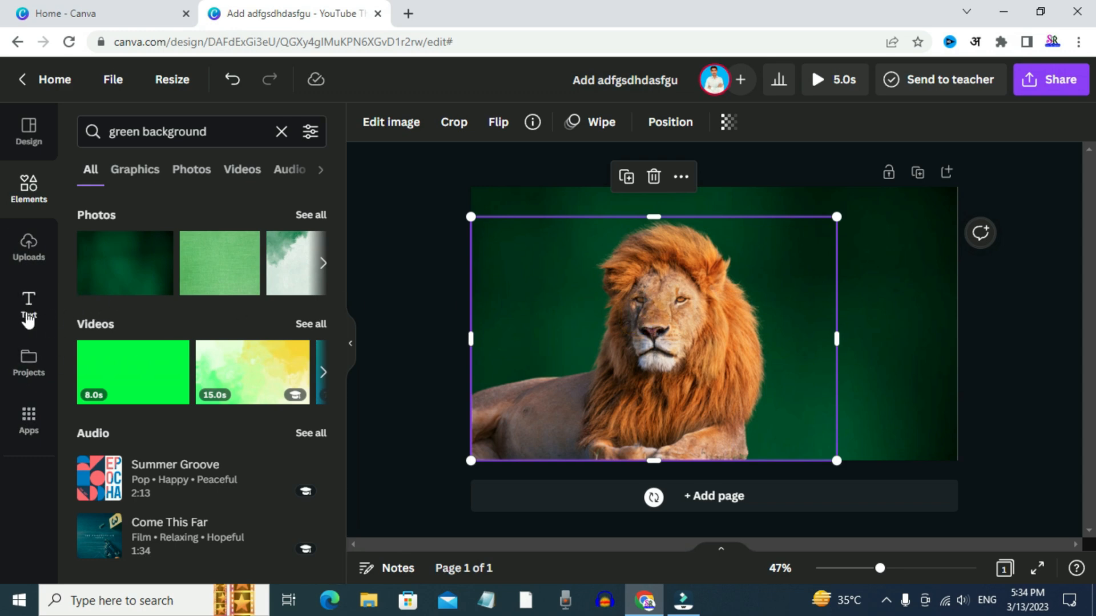
pyautogui.click(29, 308)
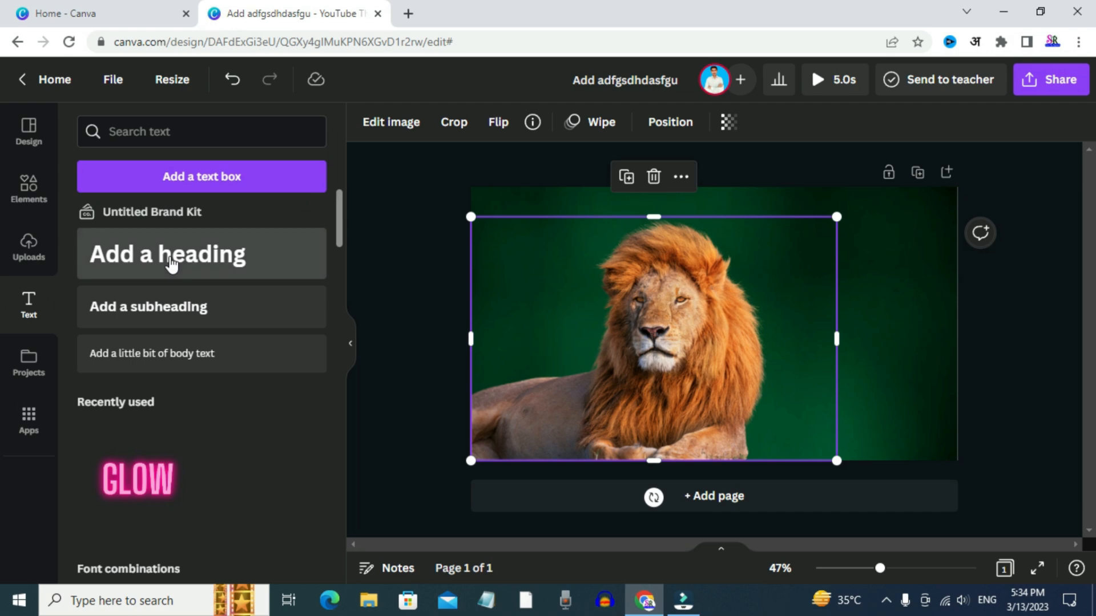
pyautogui.doubleClick(171, 264)
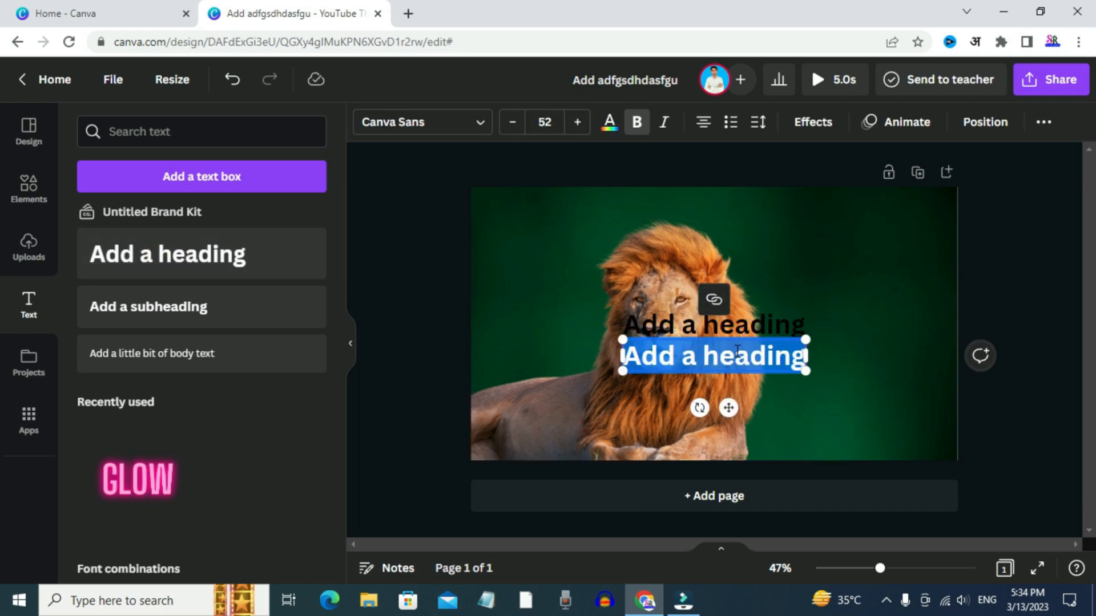
pyautogui.click(840, 354)
pyautogui.doubleClick(839, 354)
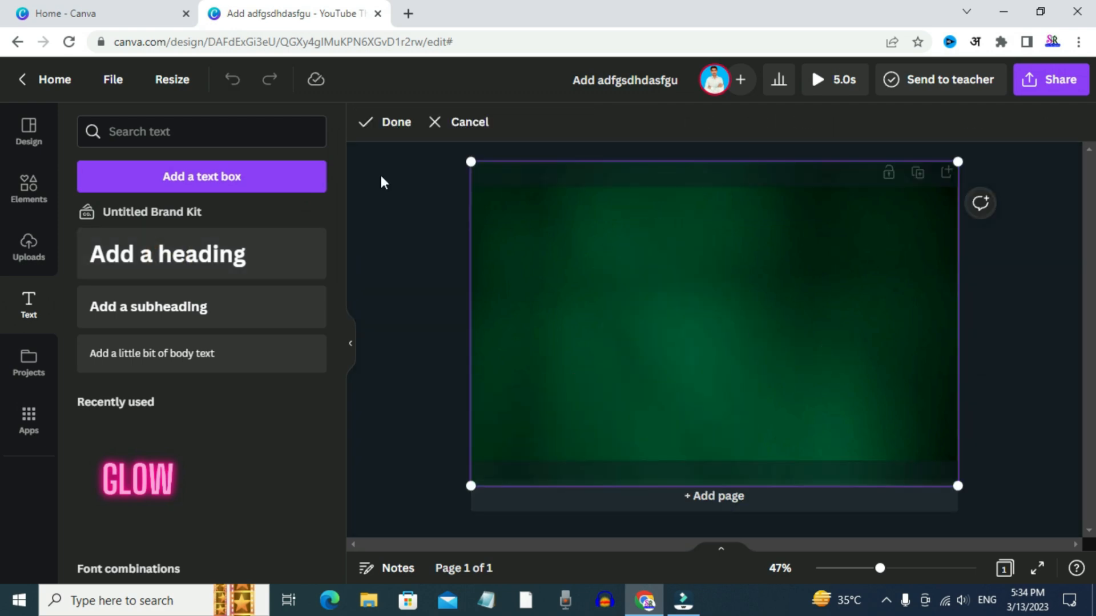
pyautogui.click(388, 119)
pyautogui.click(699, 321)
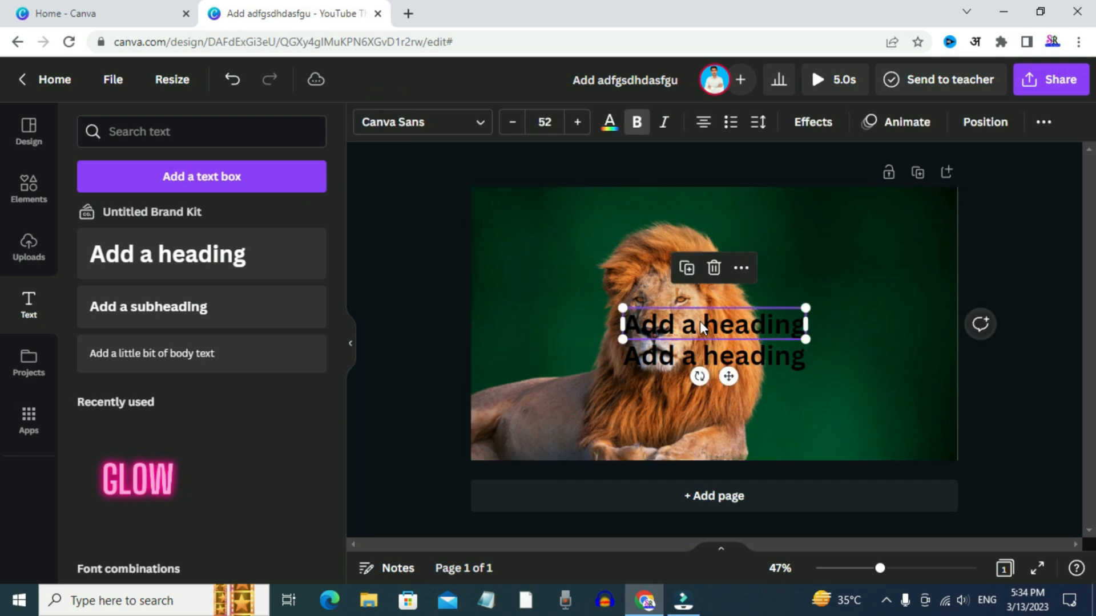
pyautogui.click(713, 268)
# Move the remaining heading beside the lion's head in the upper right of the page and change its text to "Lion"
pyautogui.moveTo(691, 353); pyautogui.dragTo(834, 253)
pyautogui.doubleClick(846, 256)
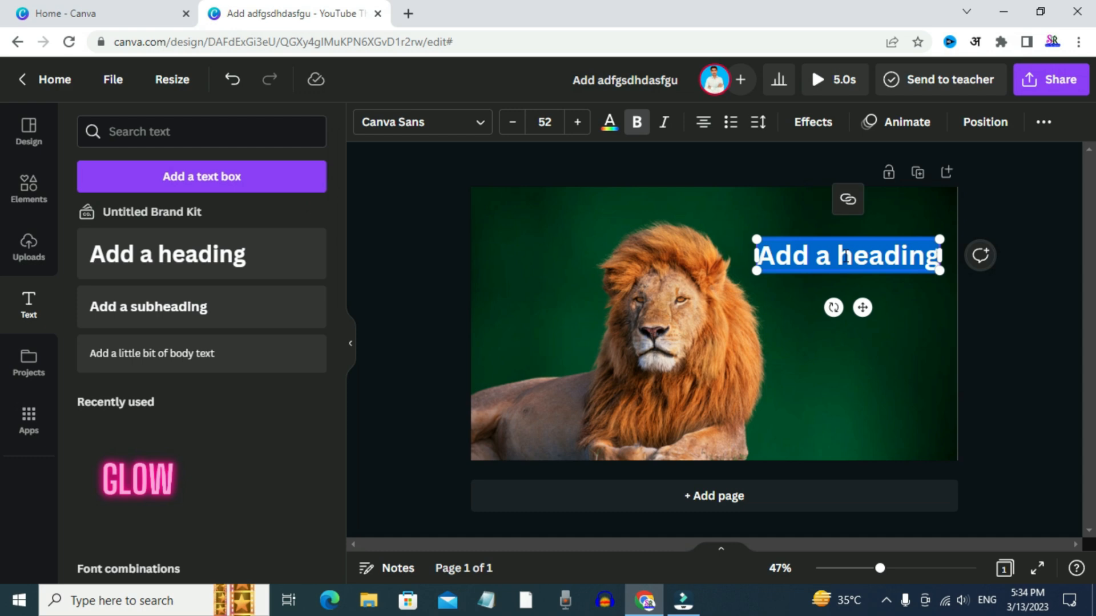
pyautogui.write('Lion')
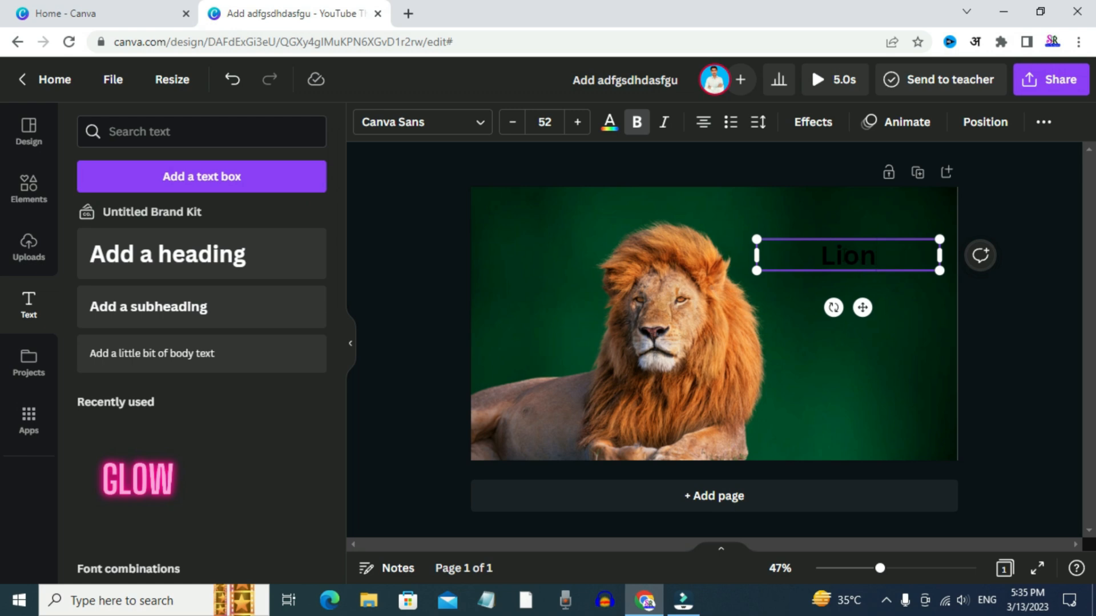
# Try the Archivo Black font on the Lion heading
pyautogui.click(381, 137)
pyautogui.scroll(-2, 179, 319)
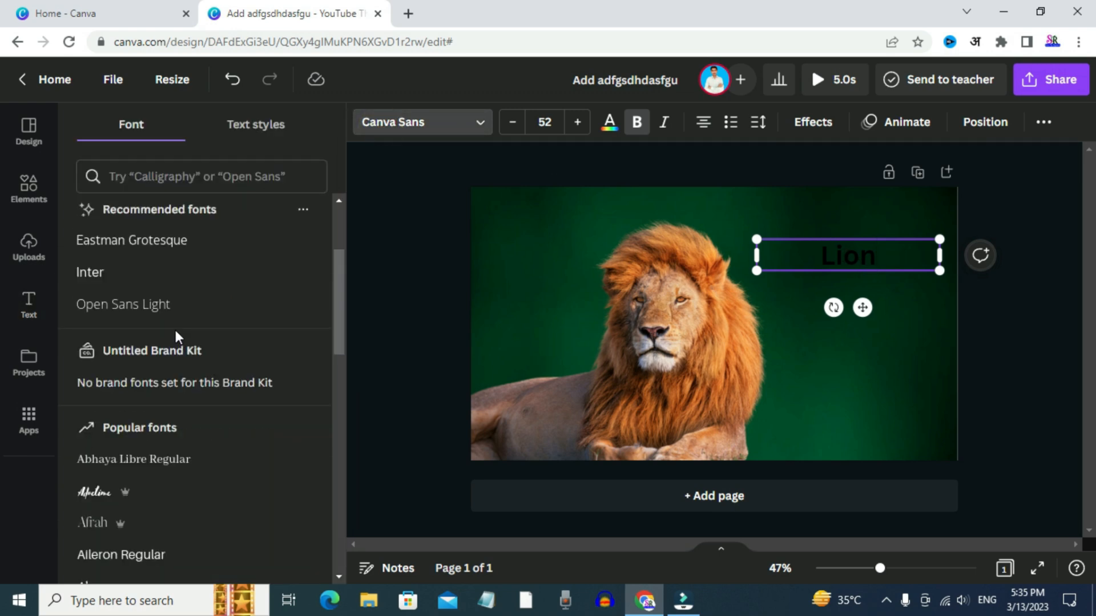
pyautogui.scroll(-4, 177, 334)
pyautogui.click(122, 431)
# Set the Lion heading's font to Intro Rust from the popular fonts
pyautogui.scroll(-4, 162, 377)
pyautogui.scroll(-6, 164, 369)
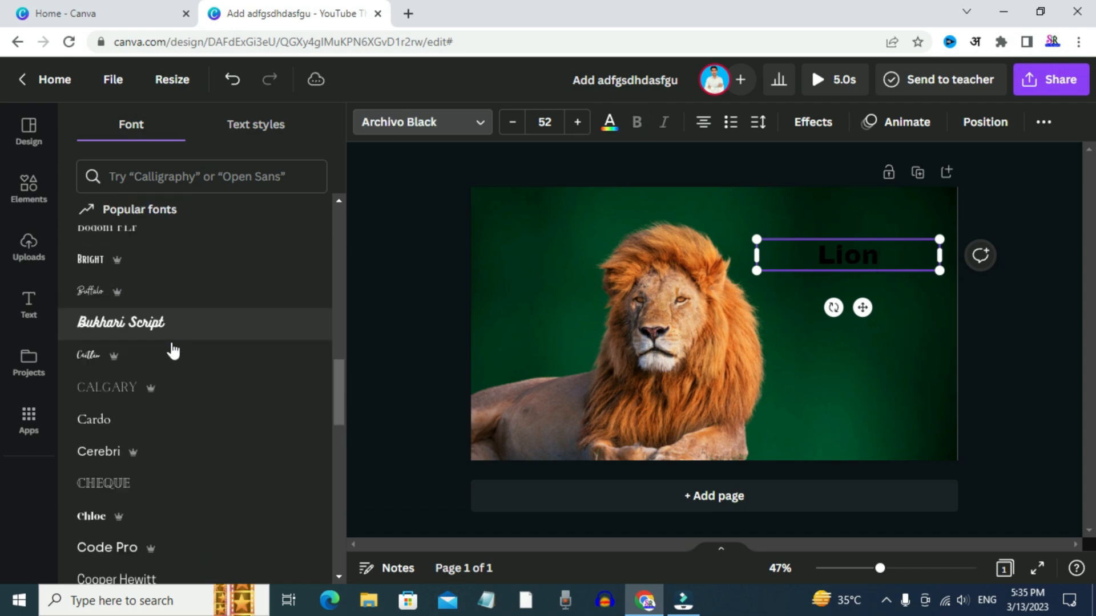
pyautogui.scroll(-3, 176, 346)
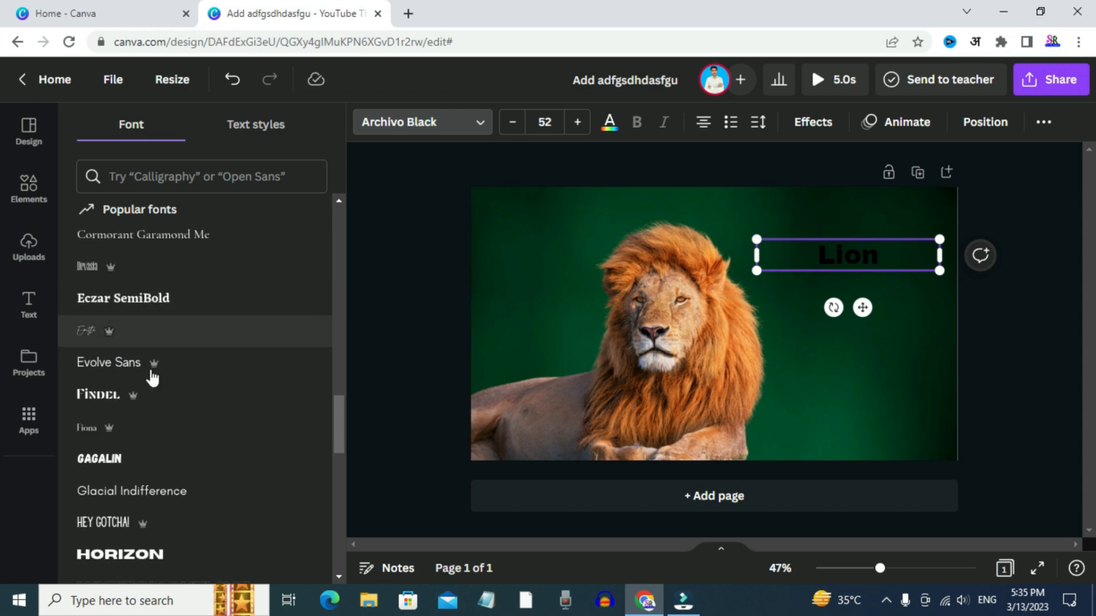
pyautogui.scroll(-3, 152, 360)
pyautogui.scroll(-4, 146, 389)
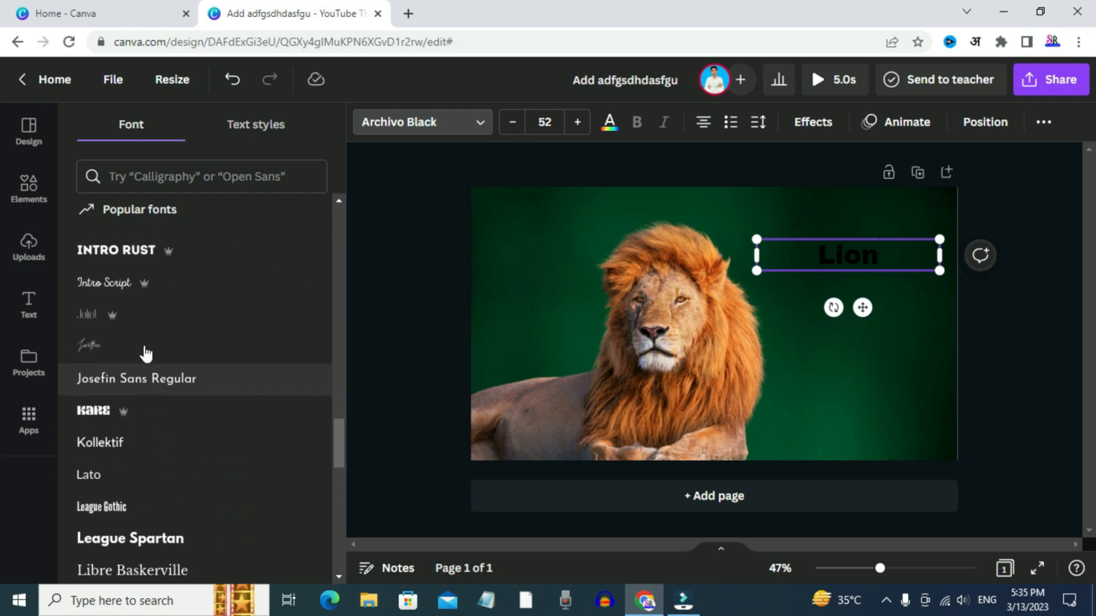
pyautogui.click(129, 260)
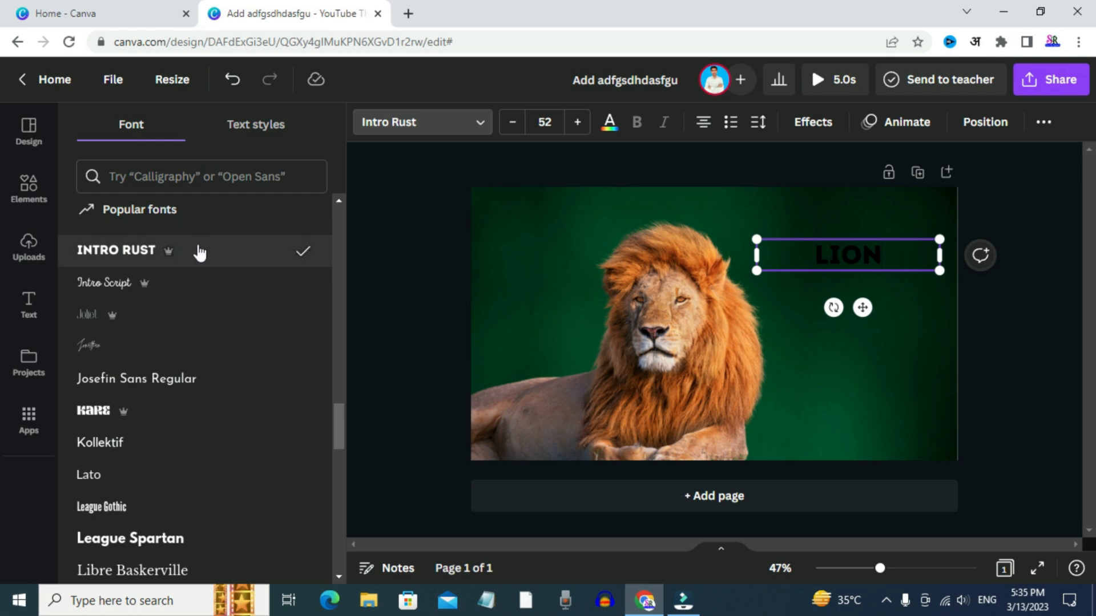
# Look through more fonts, the font search suggestions and the document text styles, and leave the font options
pyautogui.scroll(-4, 218, 400)
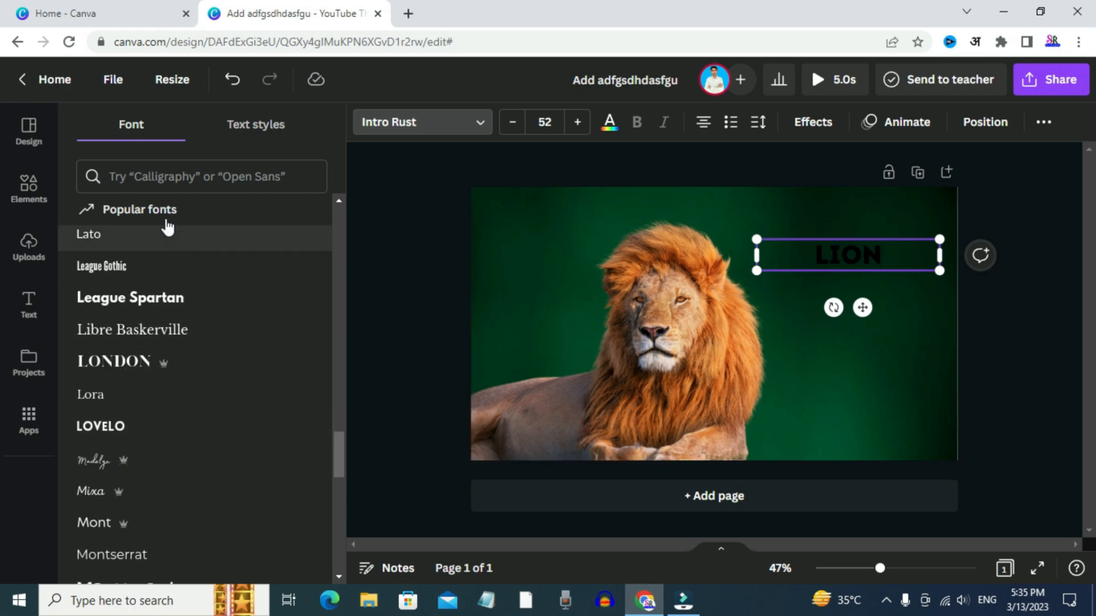
pyautogui.click(153, 177)
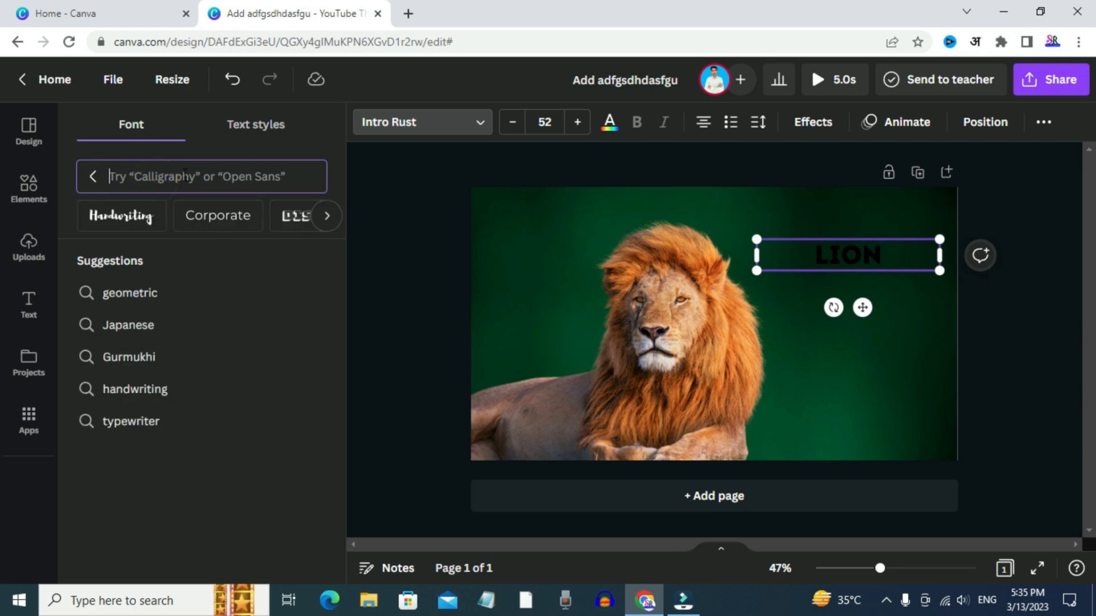
pyautogui.click(235, 127)
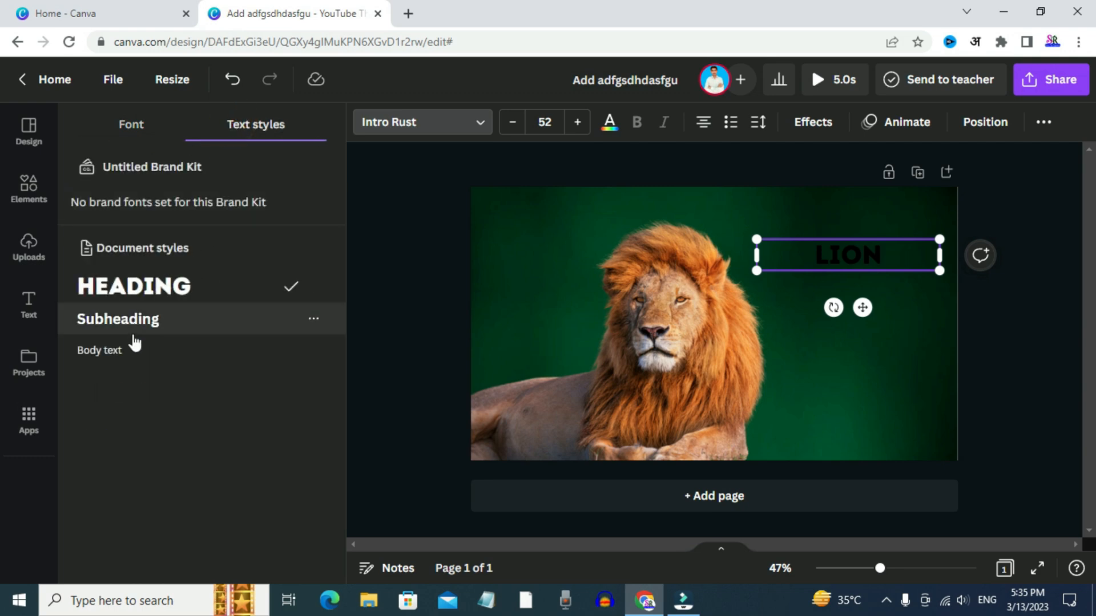
pyautogui.click(386, 225)
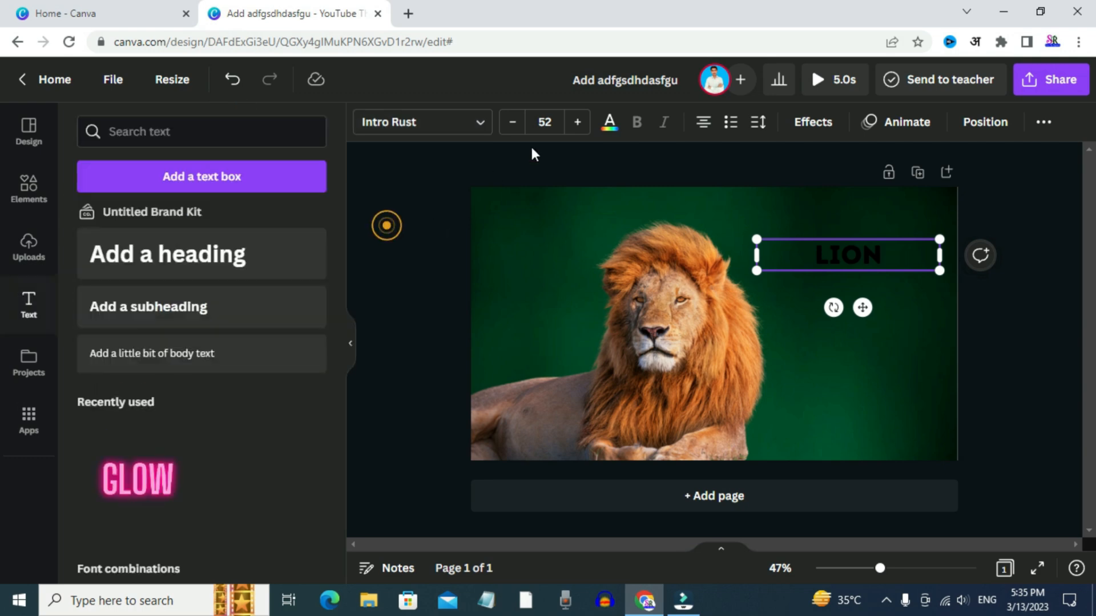
# Enlarge the LION heading to font size 90.1
pyautogui.moveTo(755, 239); pyautogui.dragTo(682, 227)
pyautogui.click(578, 123)
pyautogui.click(577, 122)
pyautogui.click(578, 122)
pyautogui.click(578, 123)
pyautogui.click(578, 122)
pyautogui.click(579, 124)
pyautogui.click(581, 126)
pyautogui.click(581, 126)
pyautogui.click(580, 125)
pyautogui.click(581, 125)
pyautogui.click(580, 126)
pyautogui.click(581, 126)
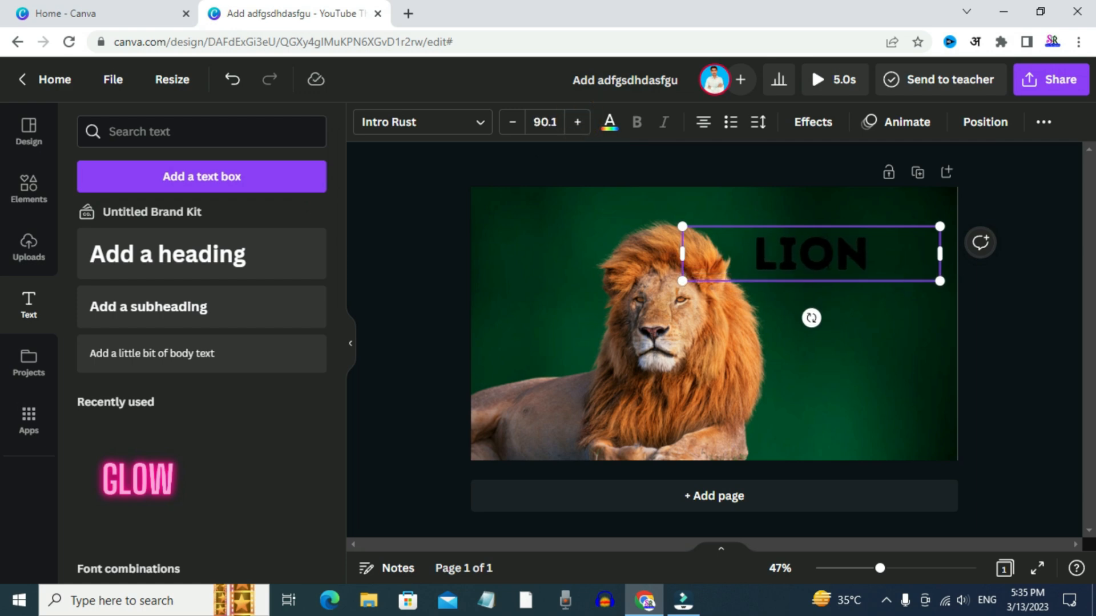
# Try the teal and off-white brand palette colours on the LION heading
pyautogui.click(609, 121)
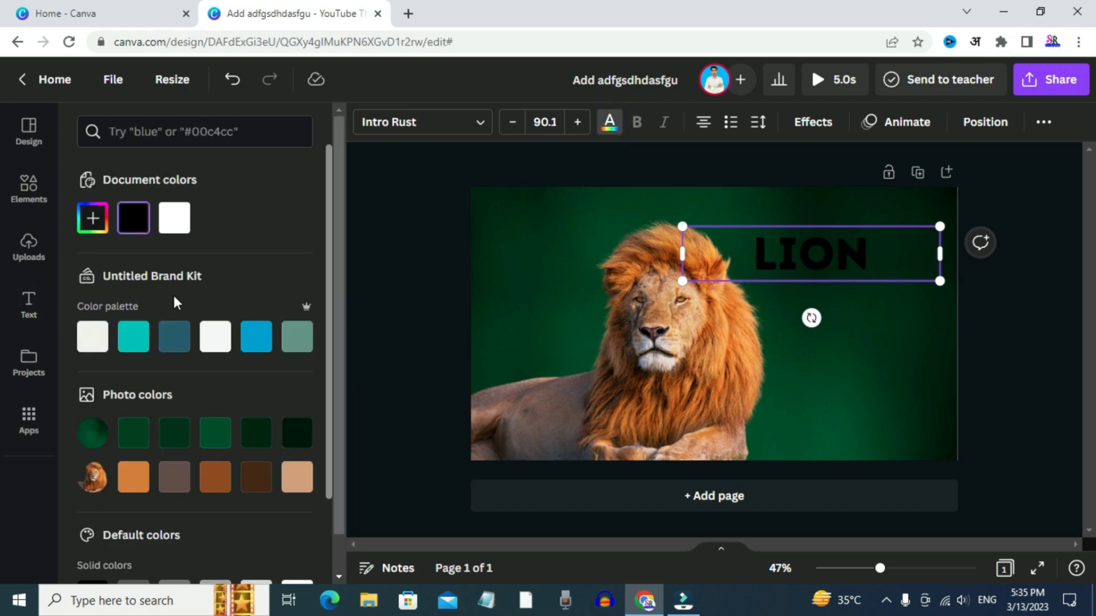
pyautogui.scroll(-3, 173, 377)
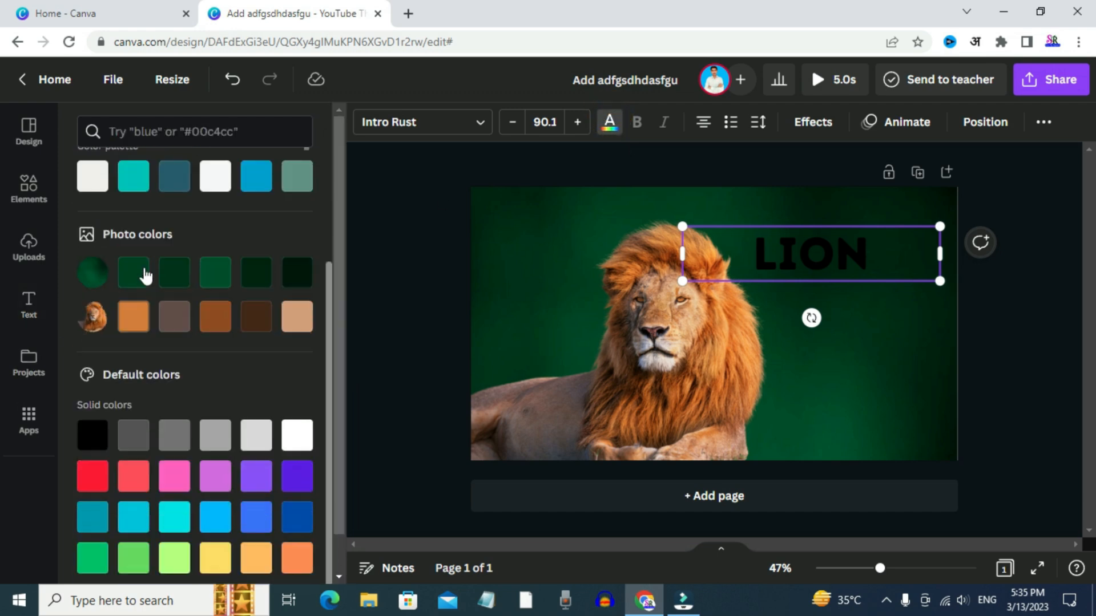
pyautogui.click(133, 181)
pyautogui.click(98, 181)
pyautogui.click(409, 224)
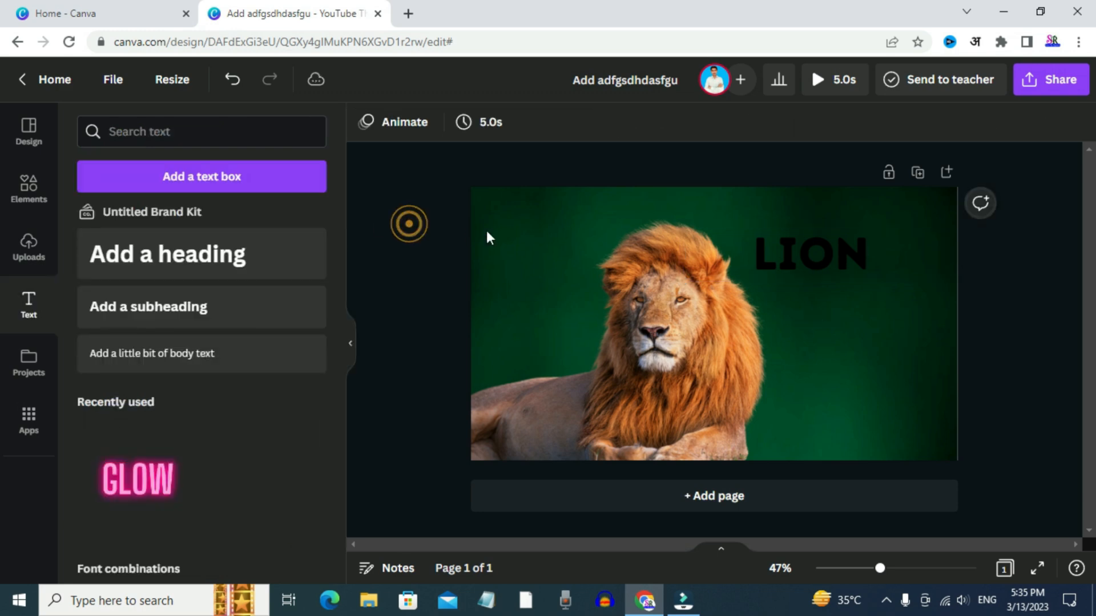
# Recolour the LION heading with the lion photo's orange after trying white, teal and brown
pyautogui.click(840, 254)
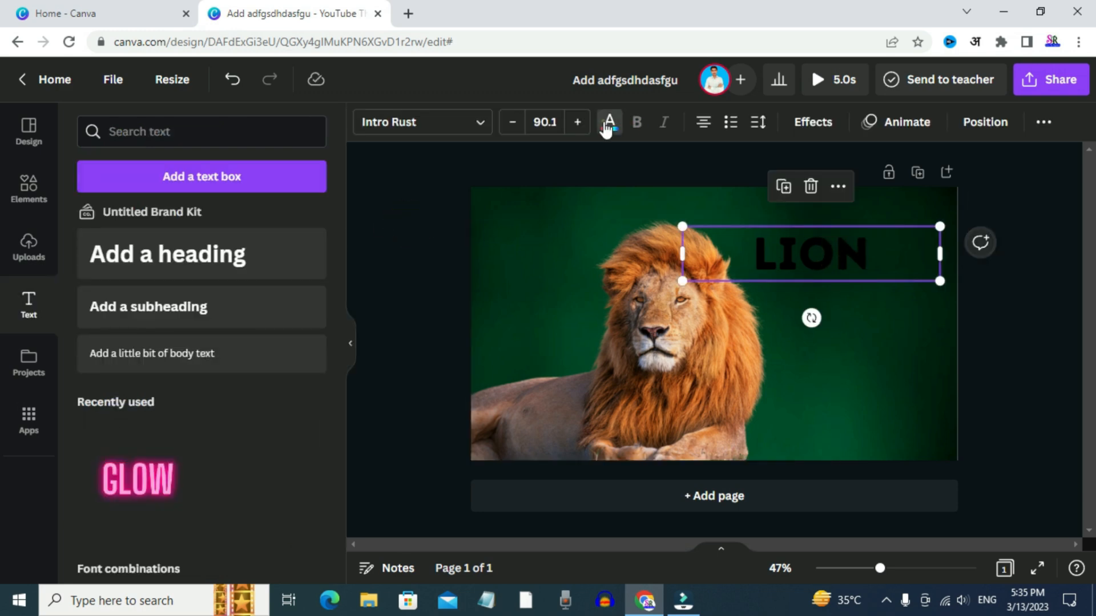
pyautogui.click(608, 123)
pyautogui.click(177, 223)
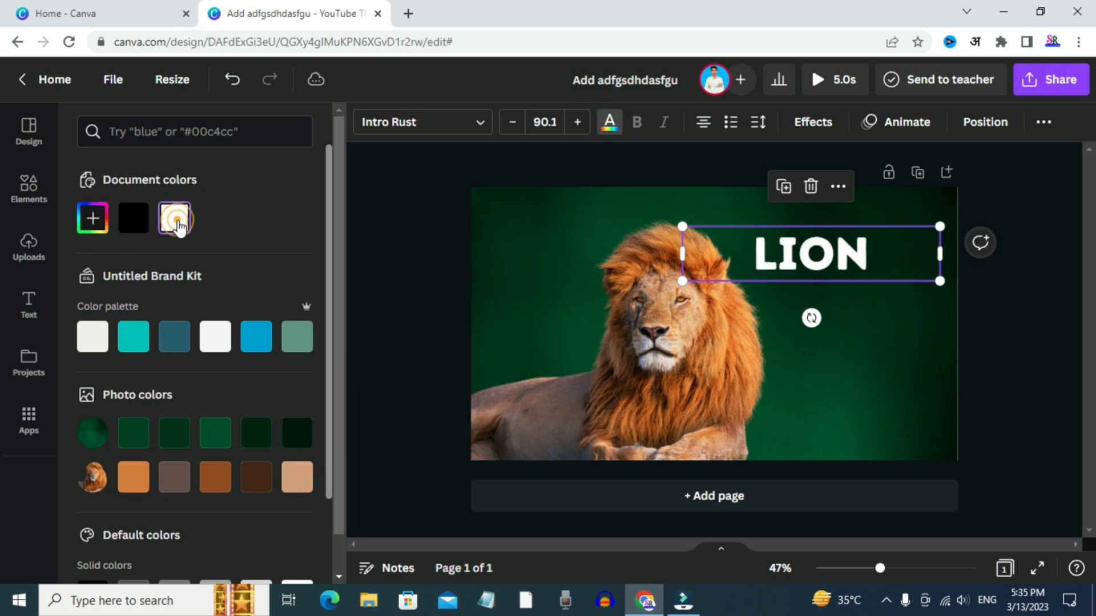
pyautogui.click(141, 345)
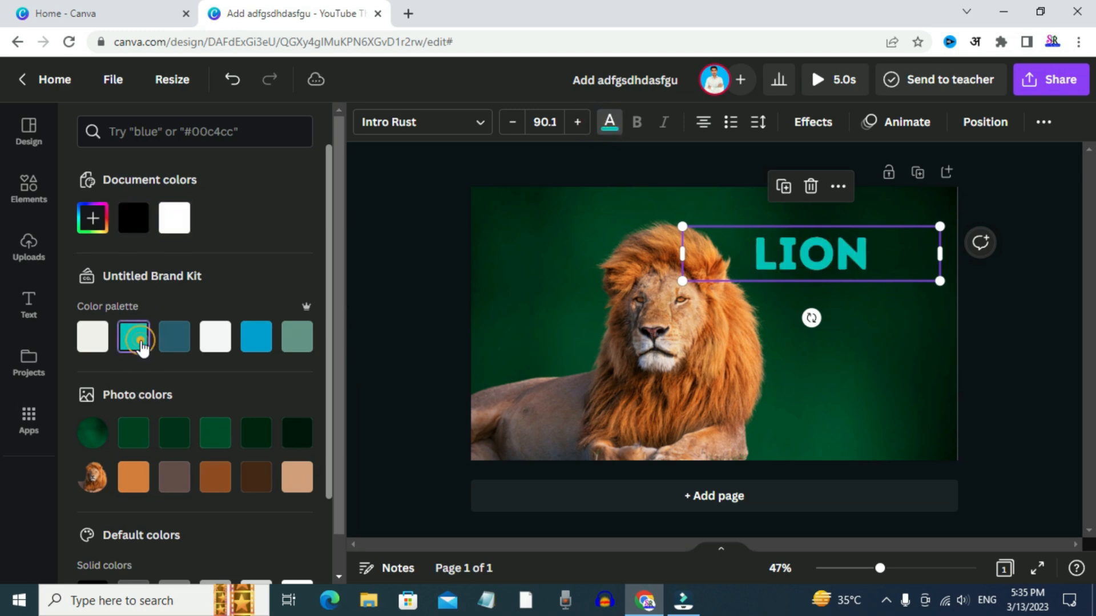
pyautogui.click(220, 478)
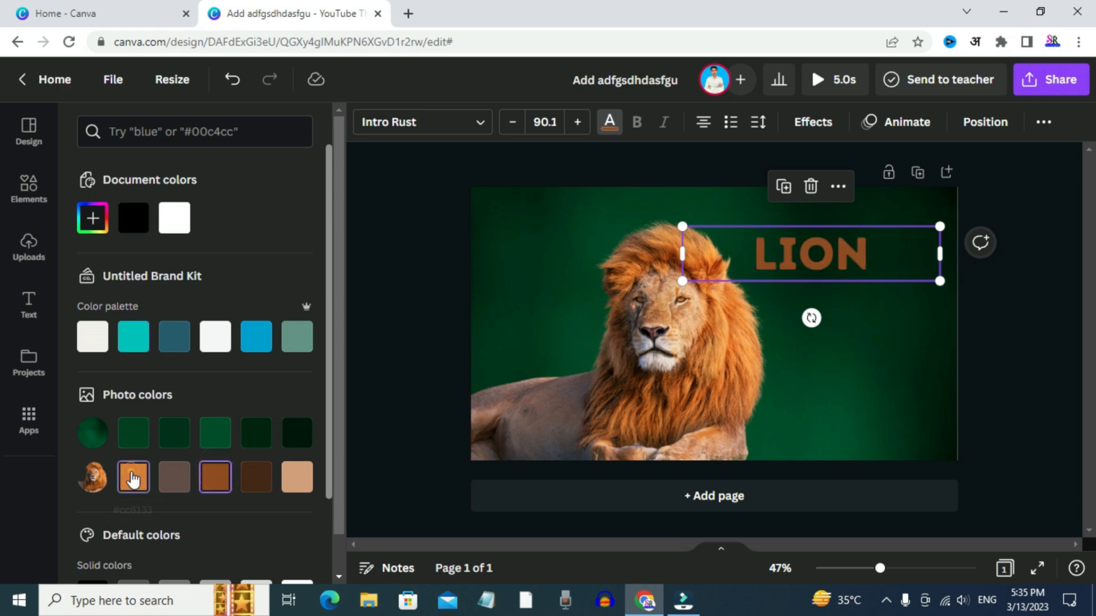
pyautogui.click(133, 480)
pyautogui.click(401, 258)
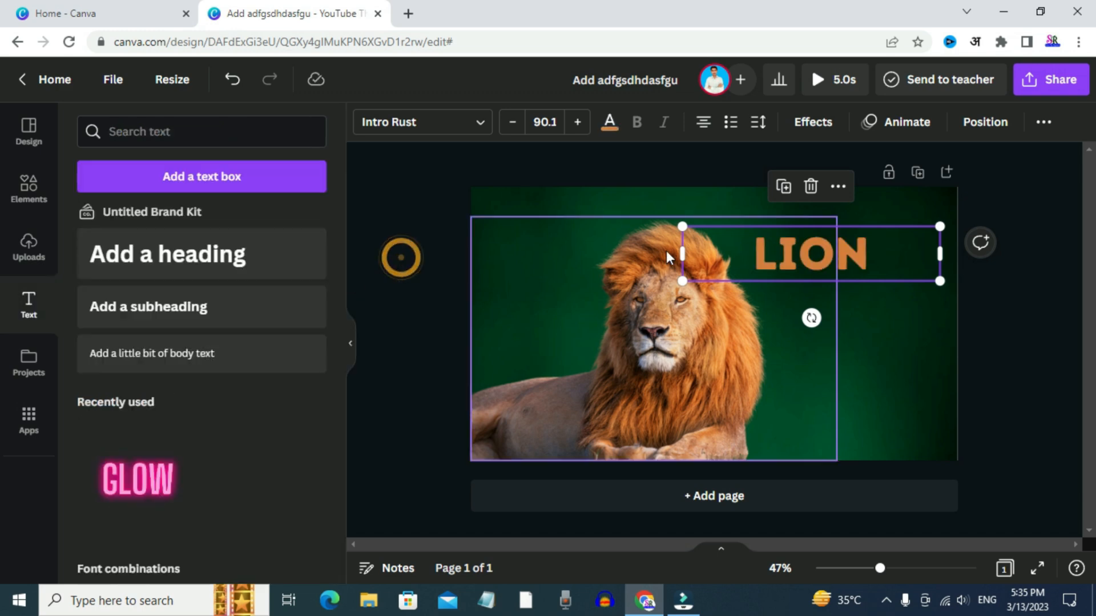
# Move the LION heading slightly toward the page's right edge and cycle its text alignment back to centred
pyautogui.click(904, 351)
pyautogui.moveTo(873, 264); pyautogui.dragTo(898, 265)
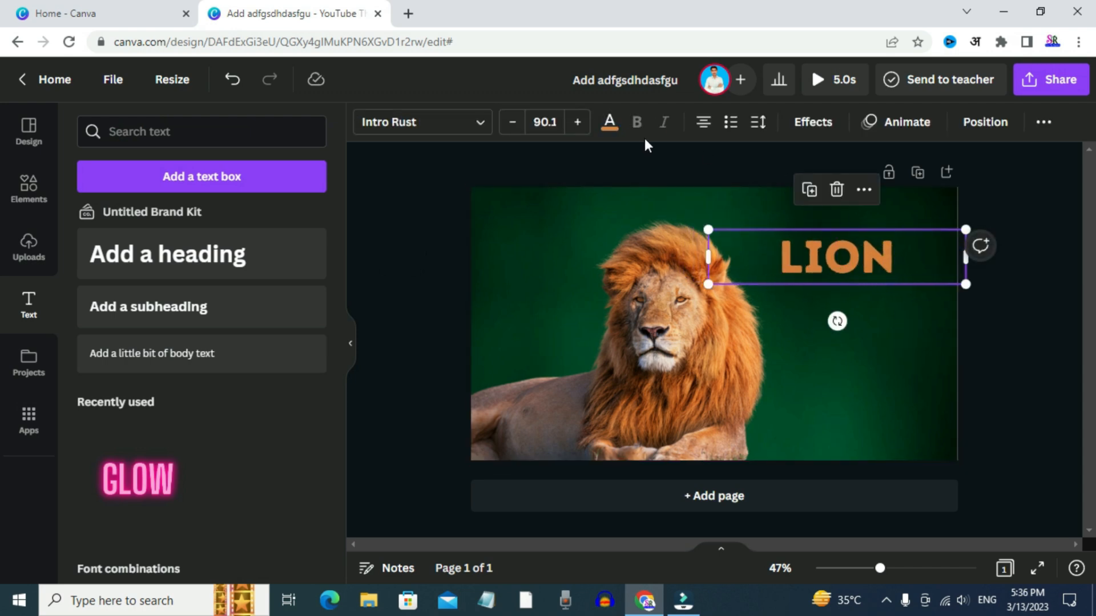
pyautogui.click(711, 123)
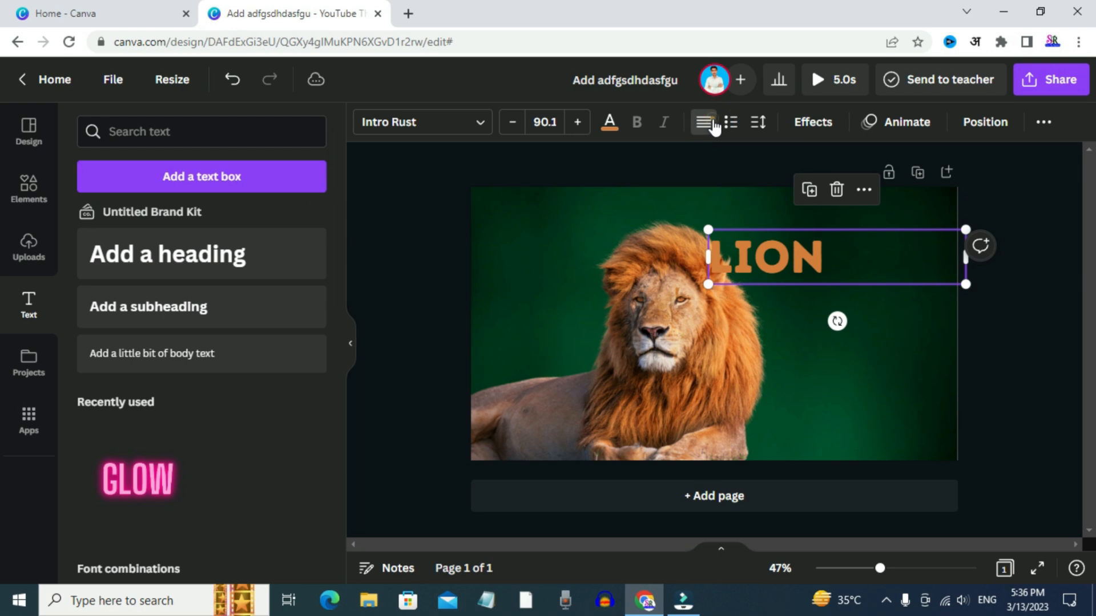
pyautogui.click(711, 123)
pyautogui.click(711, 123)
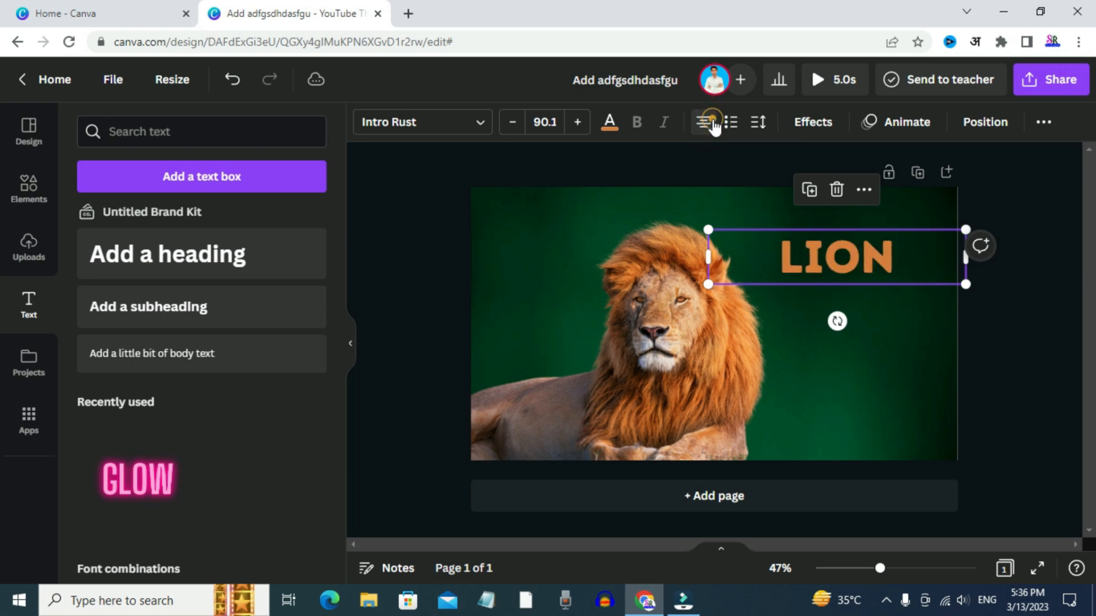
# Try list formatting on the LION heading and return it to plain text
pyautogui.click(727, 129)
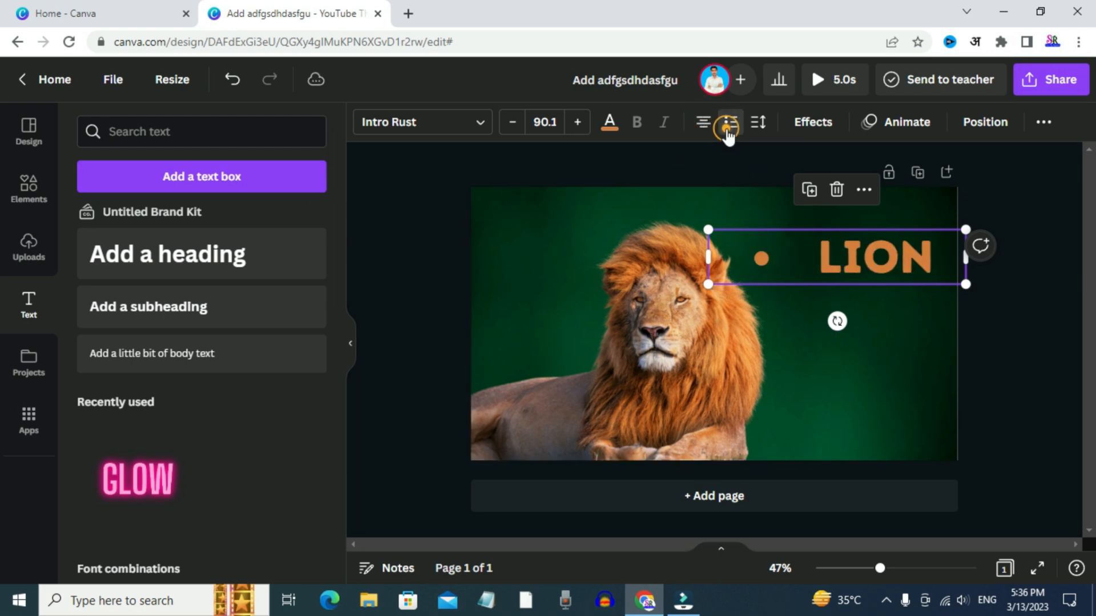
pyautogui.click(727, 129)
pyautogui.click(726, 129)
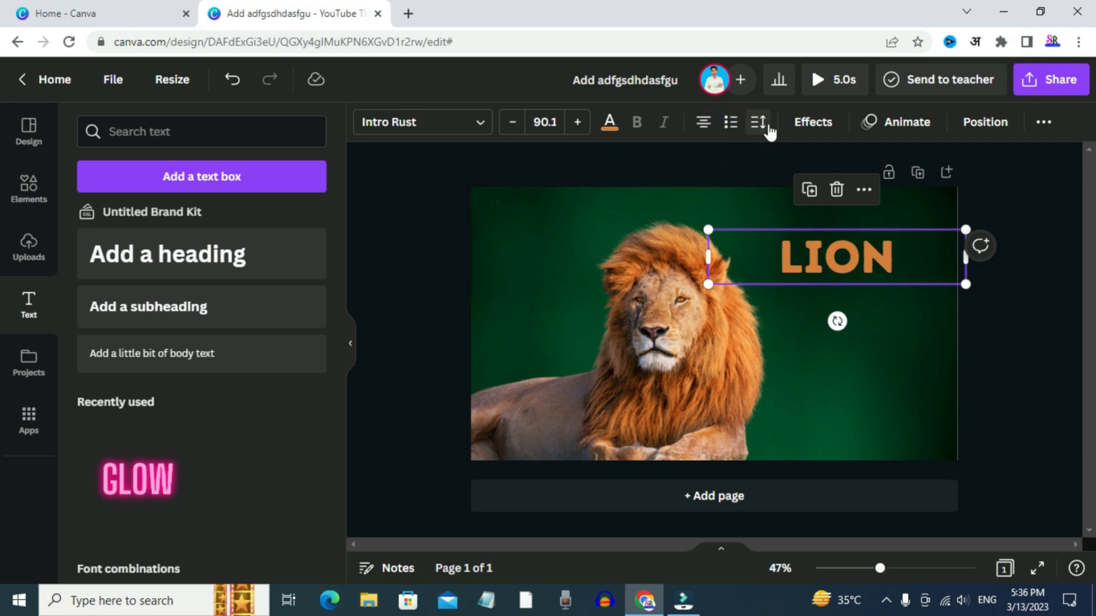
# Add a second line reading LION below the existing word in the heading's text box
pyautogui.click(904, 260)
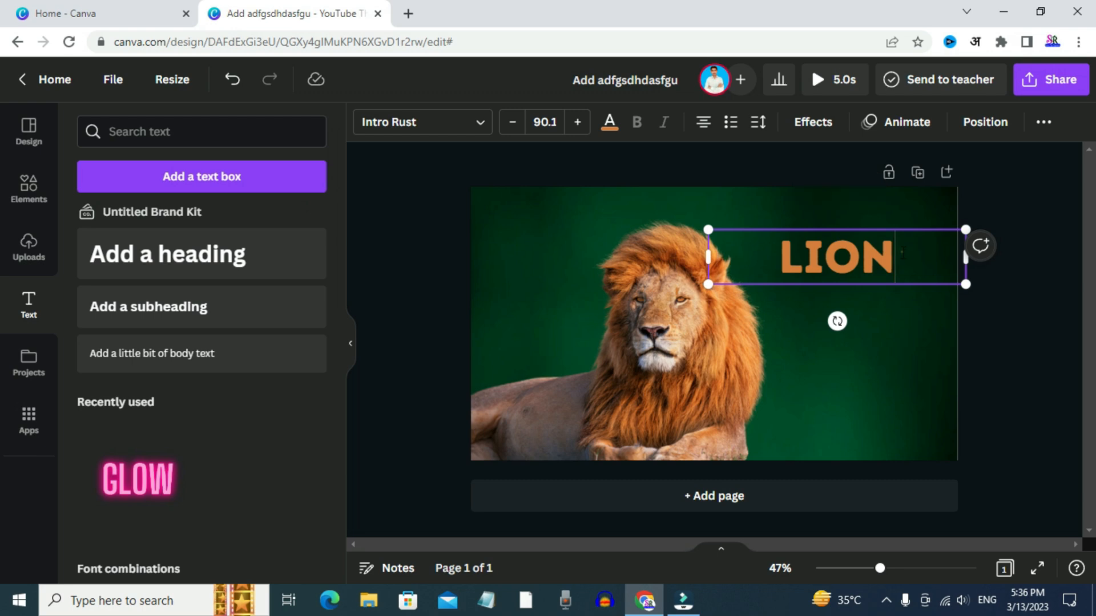
pyautogui.press('Return')
pyautogui.write('LION')
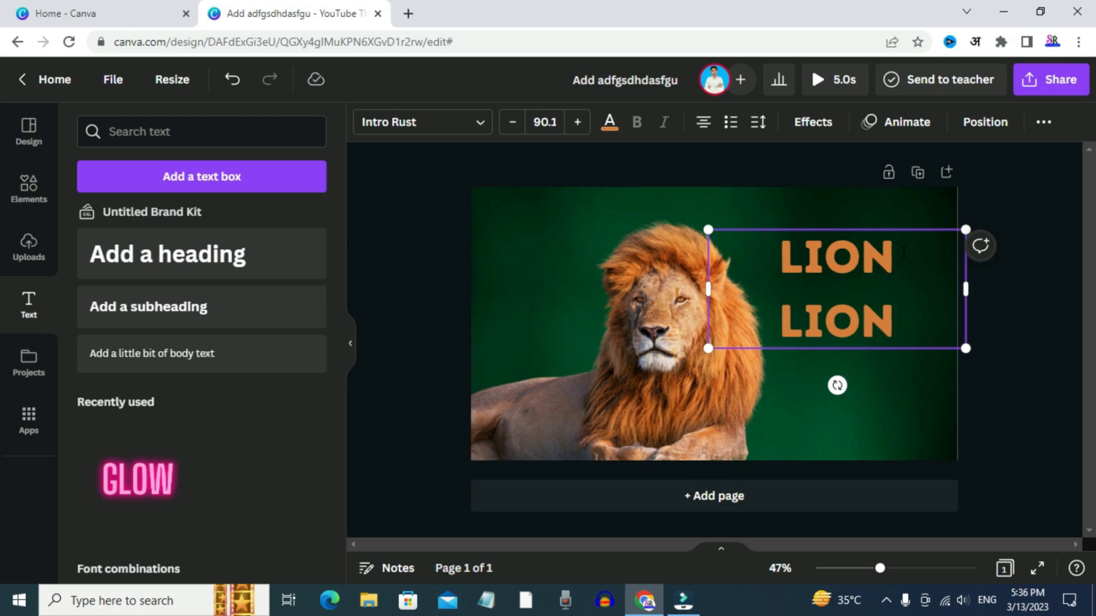
# Set the two-line LION text's line spacing to 1.55 and its letter spacing to 166
pyautogui.click(758, 121)
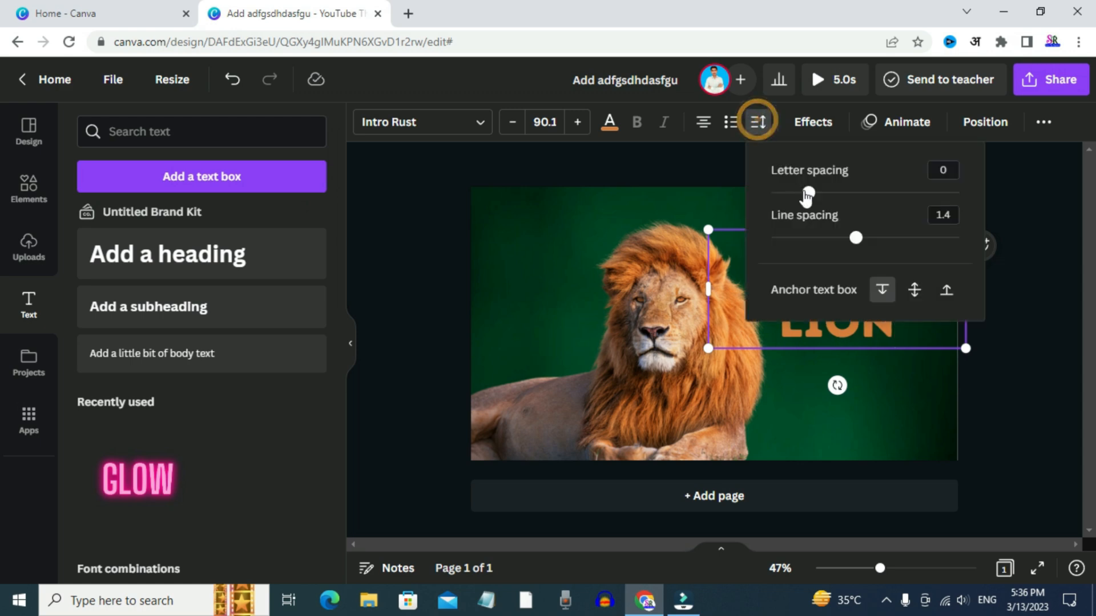
pyautogui.moveTo(856, 237); pyautogui.dragTo(568, 226)
pyautogui.click(617, 197)
pyautogui.click(758, 122)
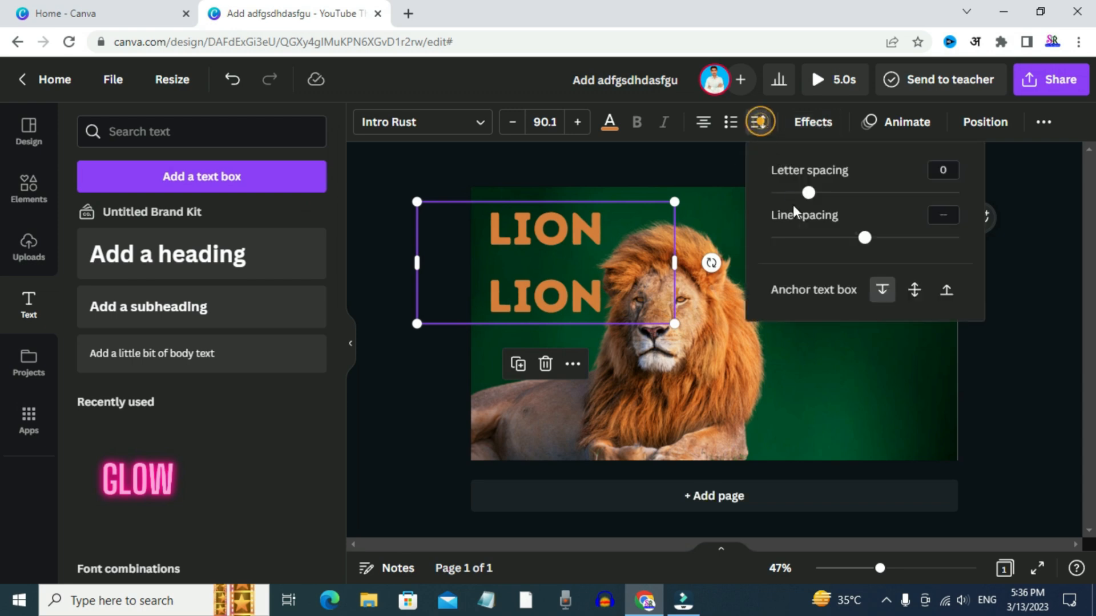
pyautogui.moveTo(865, 237)
pyautogui.mouseDown()
pyautogui.moveTo(968, 240)
pyautogui.moveTo(822, 254)
pyautogui.moveTo(868, 238)
pyautogui.mouseUp()
pyautogui.moveTo(804, 198); pyautogui.dragTo(842, 200)
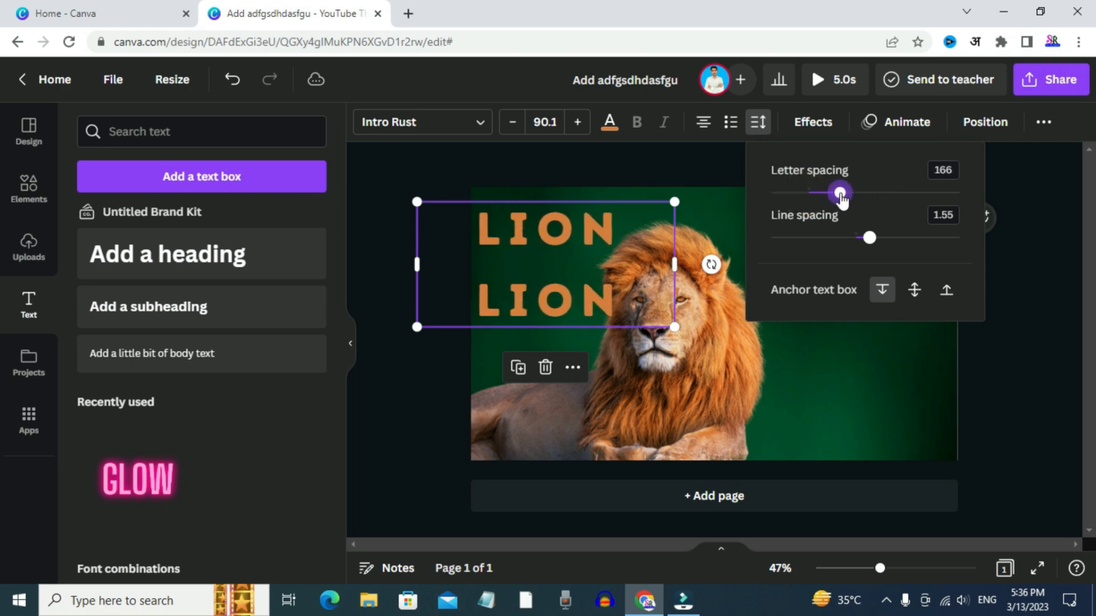
# Anchor the LION text box at its middle and move it to the green area right of the lion's face
pyautogui.click(915, 290)
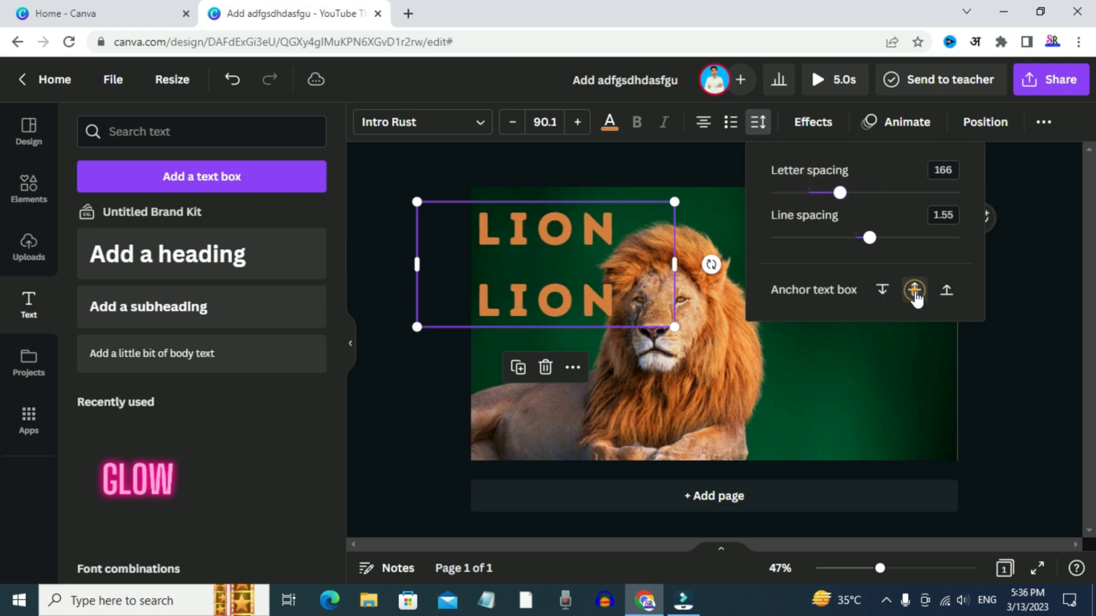
pyautogui.click(900, 359)
pyautogui.moveTo(547, 280); pyautogui.dragTo(833, 291)
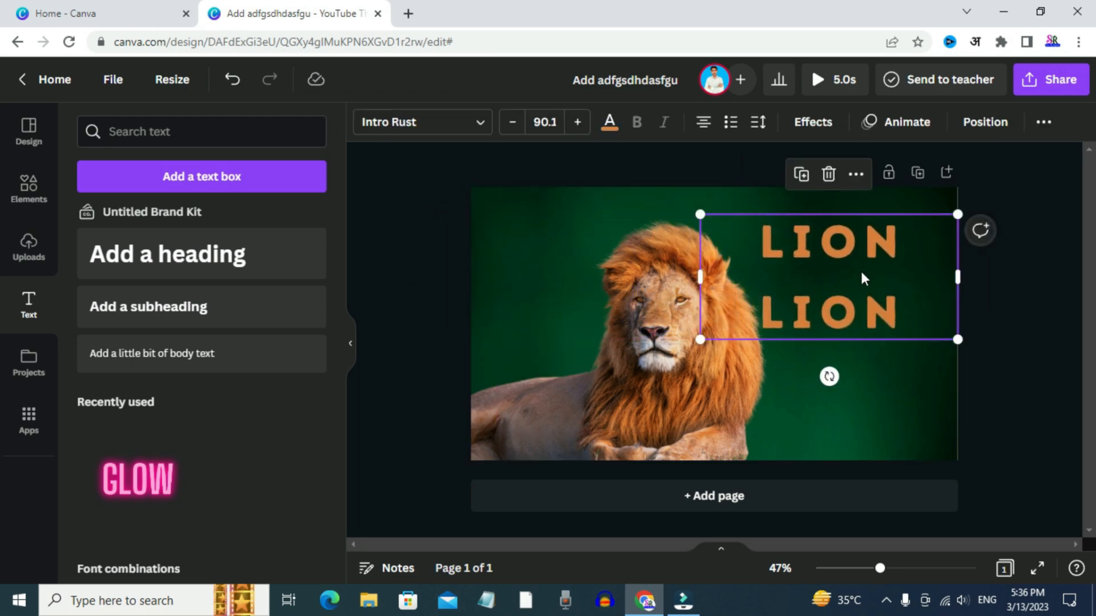
# Apply the Shadow effect to the LION text and colour the shadow teal from the colour palette
pyautogui.click(813, 122)
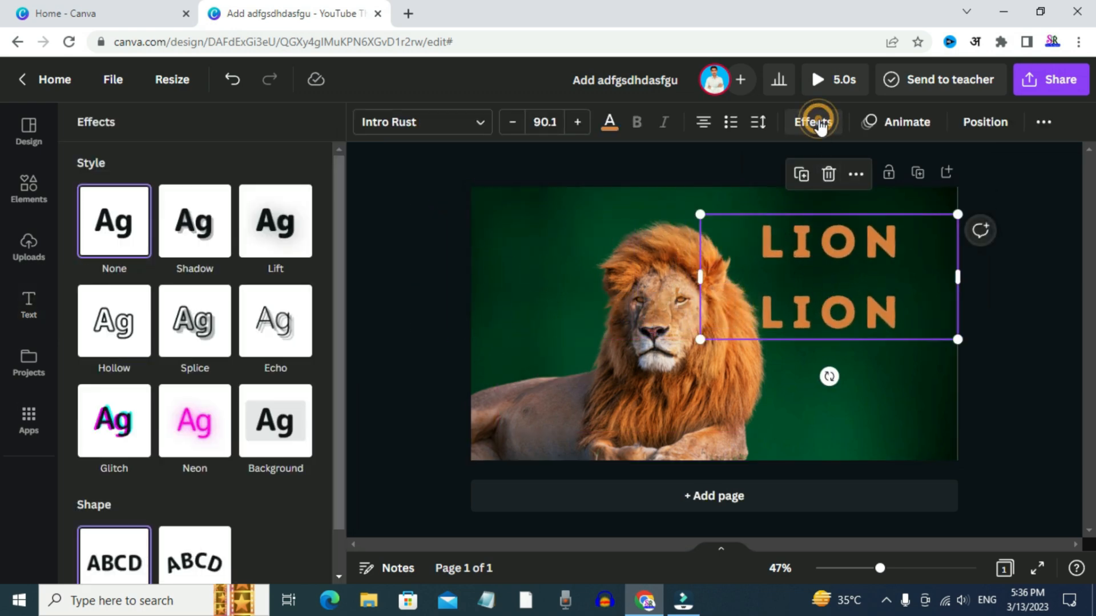
pyautogui.click(197, 223)
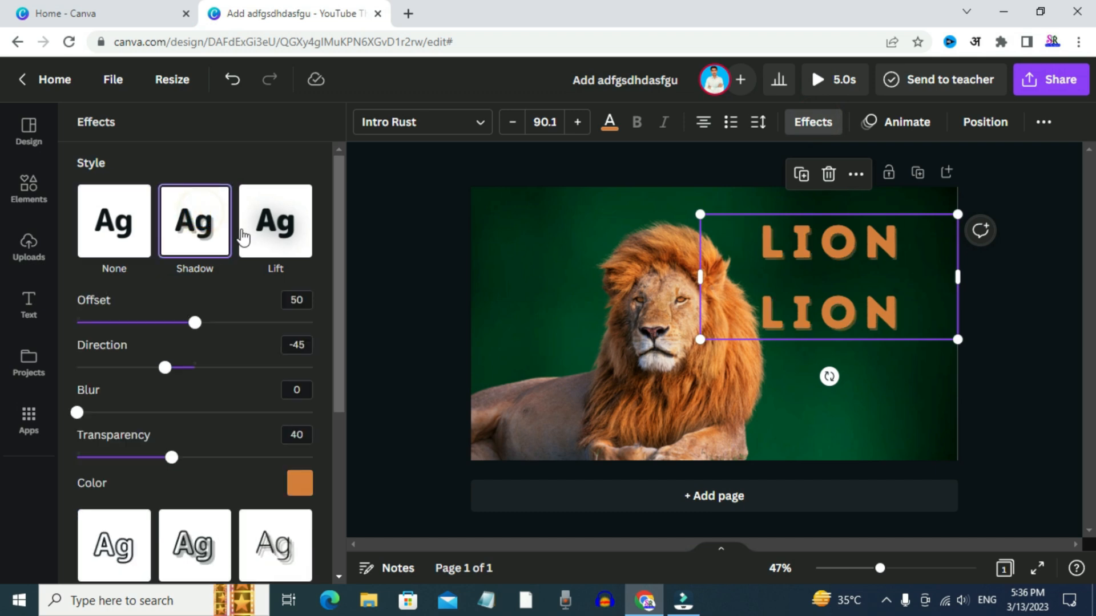
pyautogui.click(296, 485)
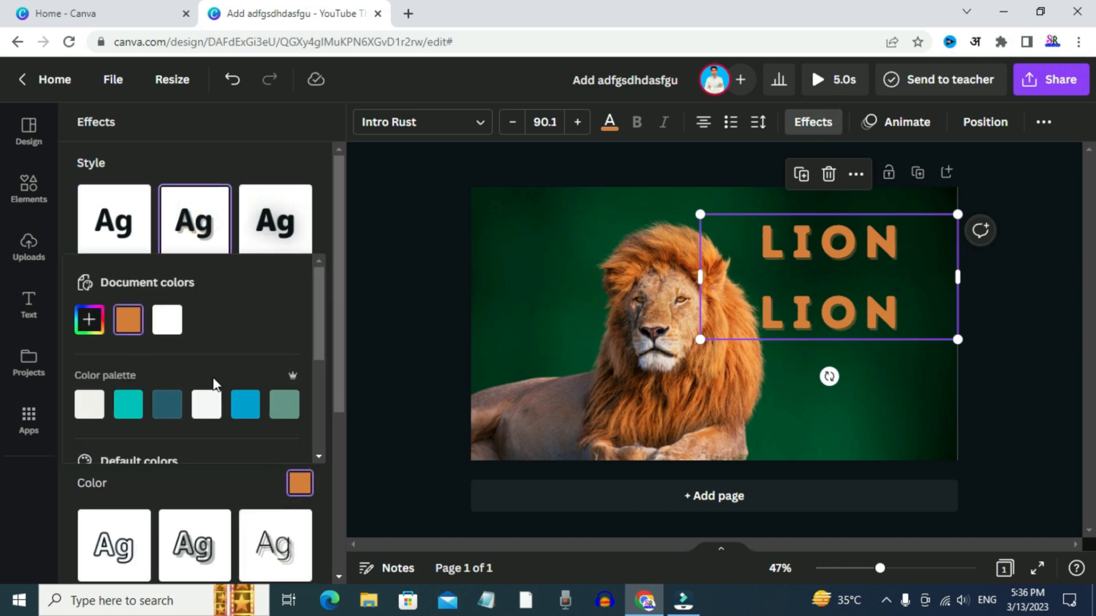
pyautogui.click(158, 408)
pyautogui.click(120, 409)
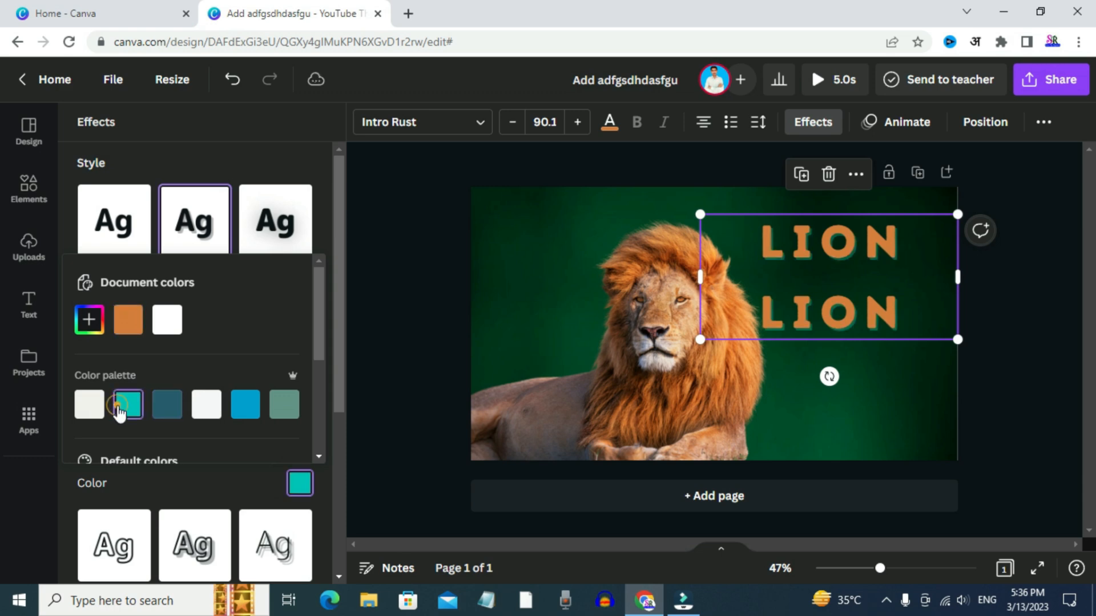
pyautogui.click(198, 173)
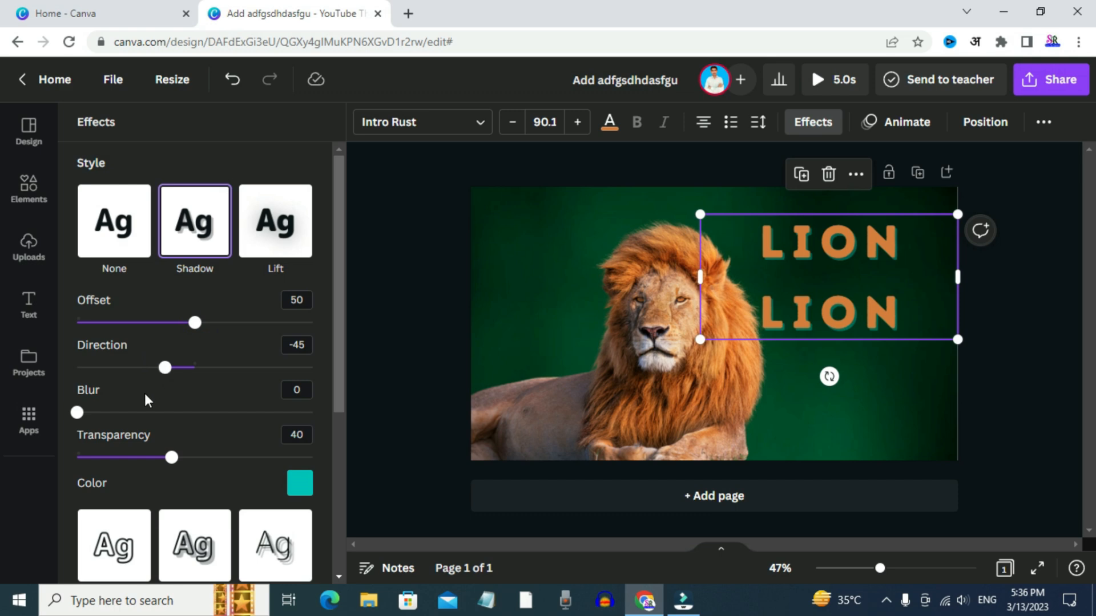
pyautogui.scroll(-3, 147, 400)
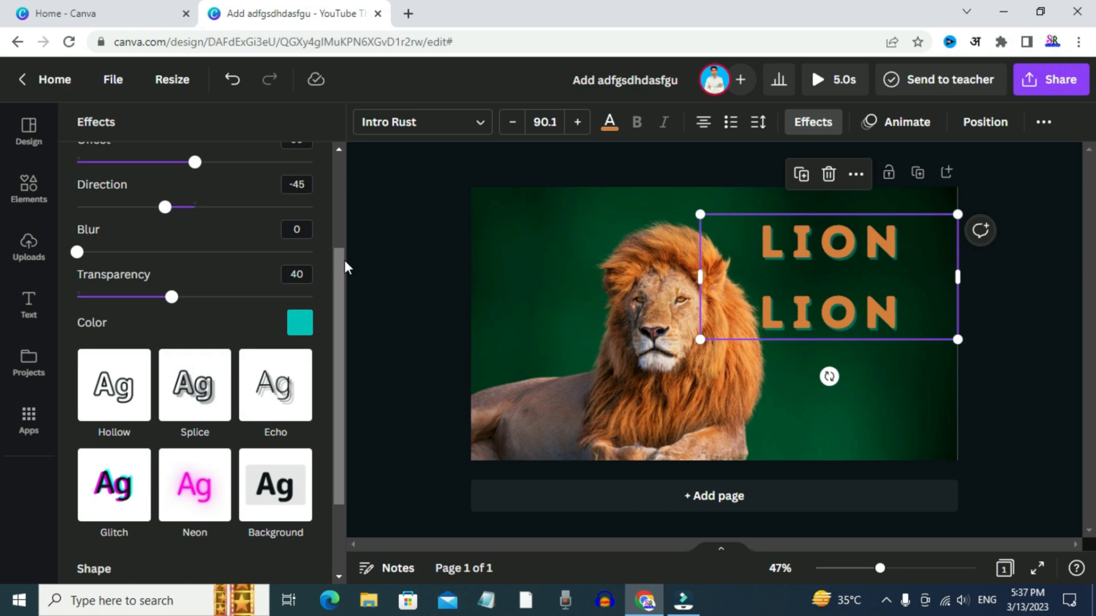
pyautogui.scroll(3, 225, 362)
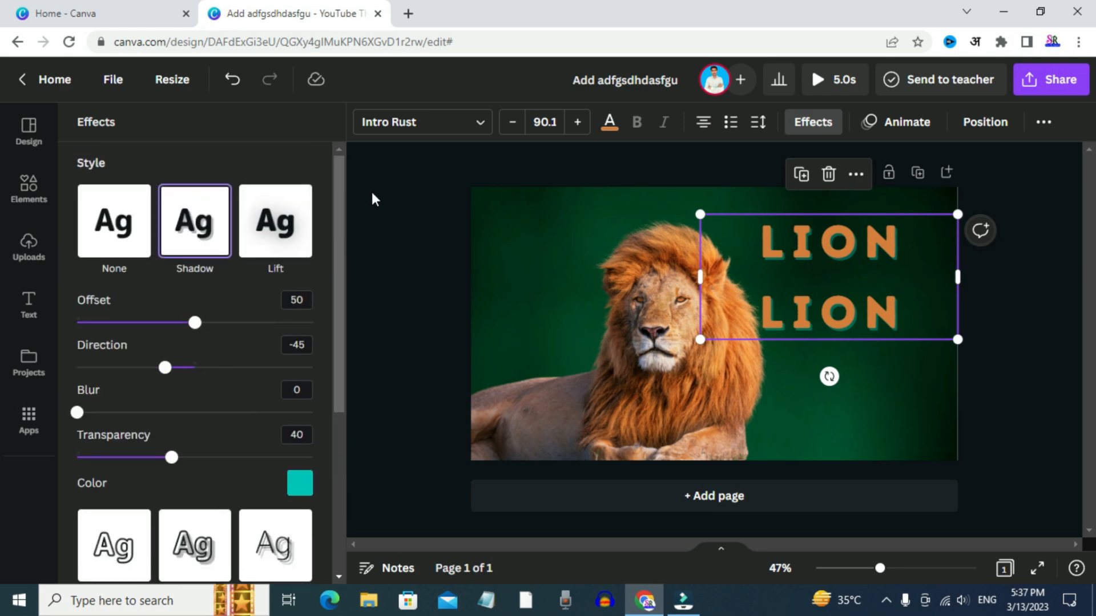
pyautogui.click(394, 224)
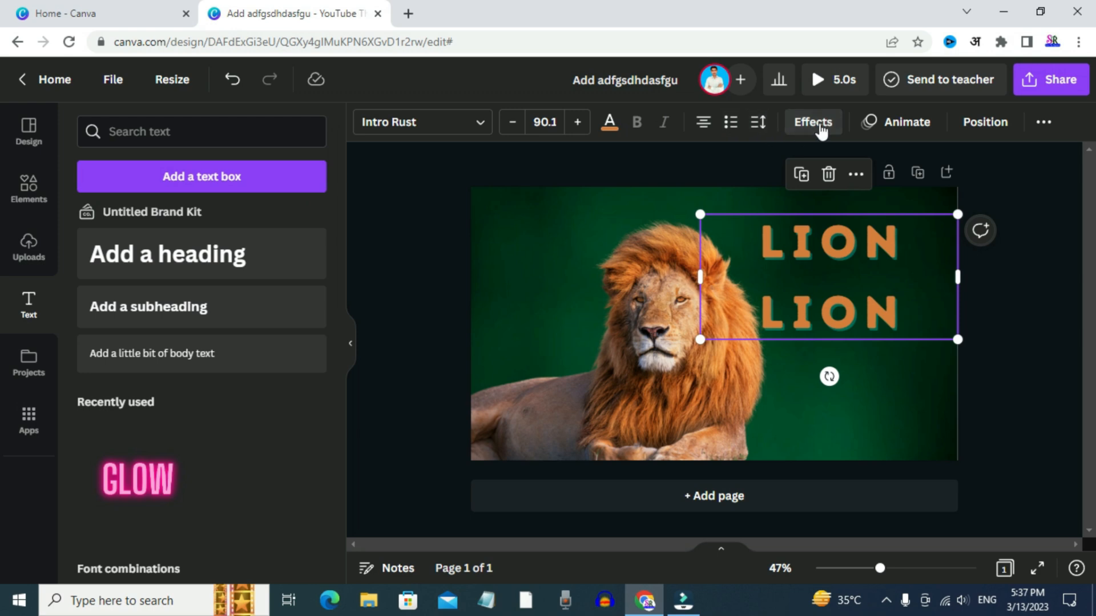